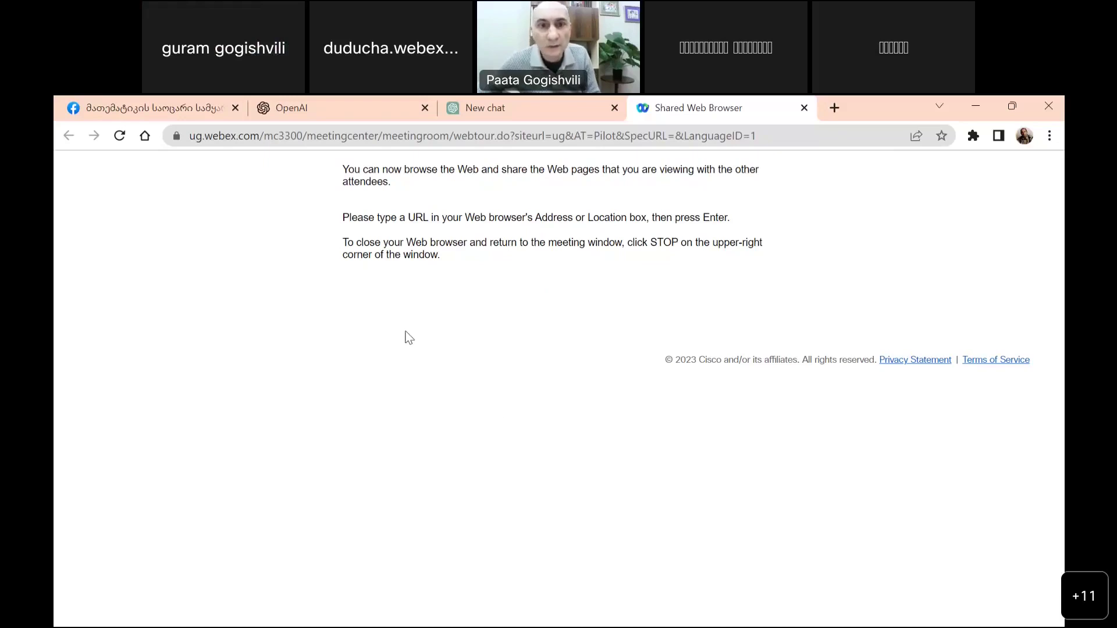
Switch to the ChatGPT chat and write the prompt line "Given the sequence 4, 7, 3, 6, 9, 5, 10, 13, .."
click(346, 116)
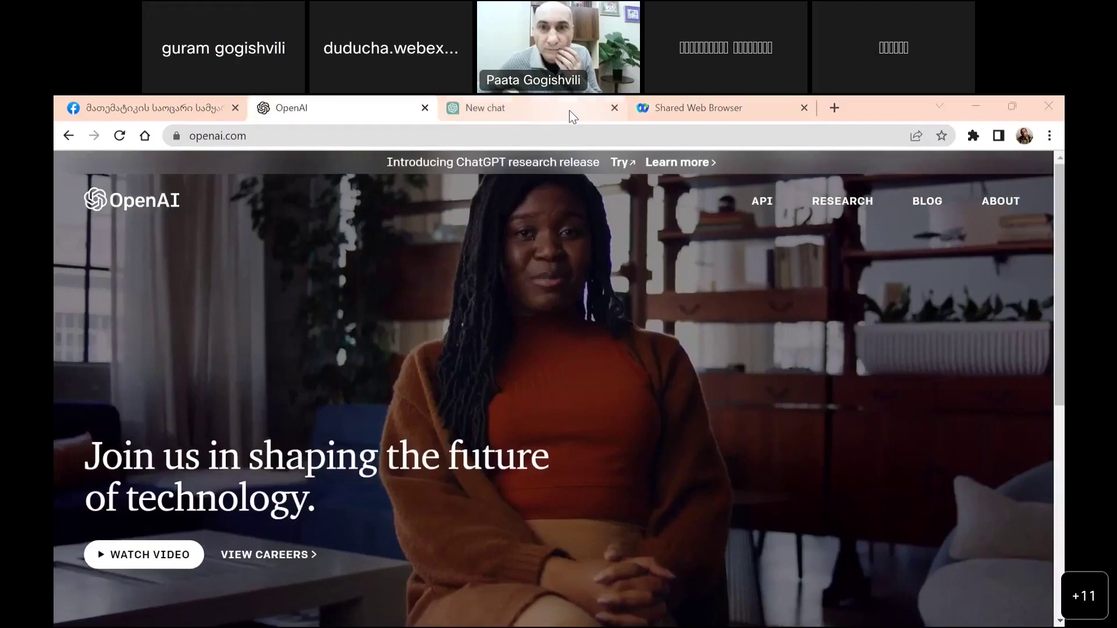
click(569, 110)
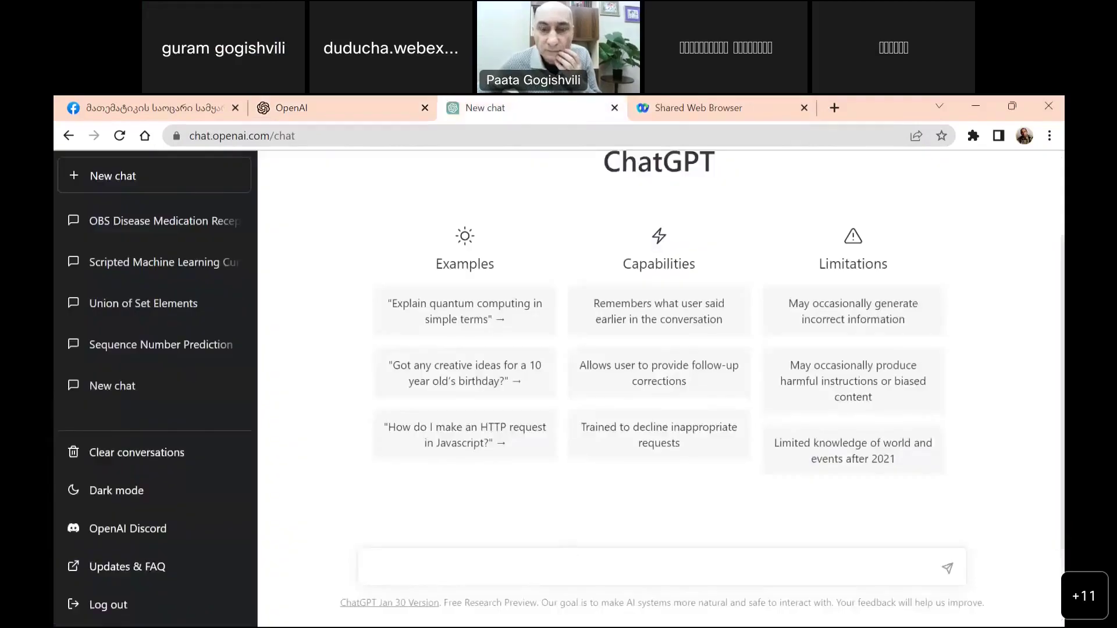
click(565, 573)
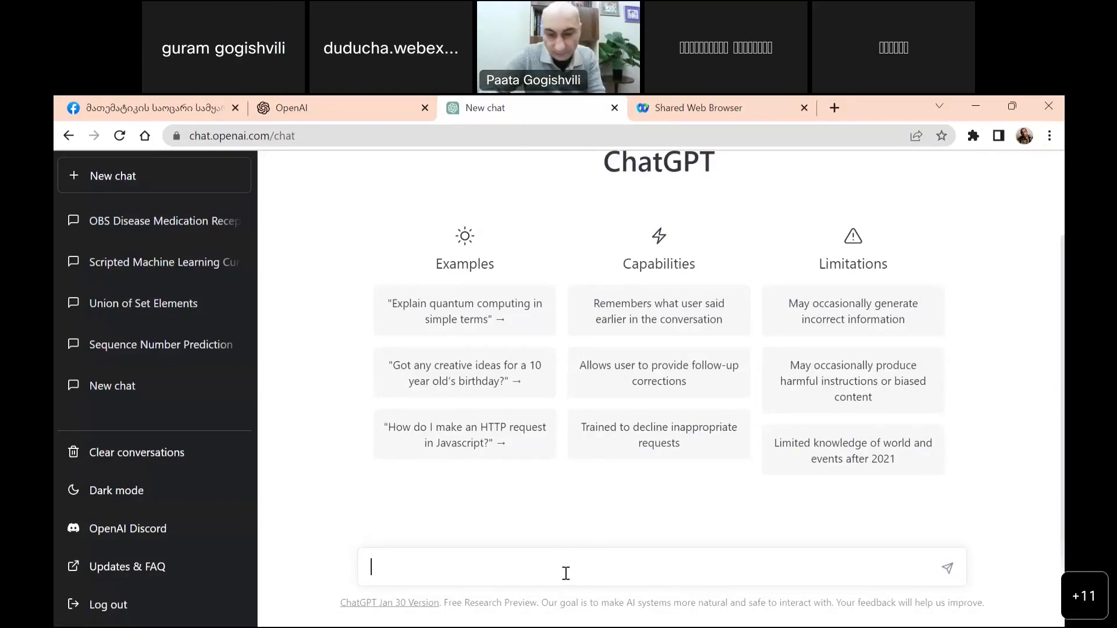
text(Given the sequence 4, 3,)
key(BackSpace)
text(7,)
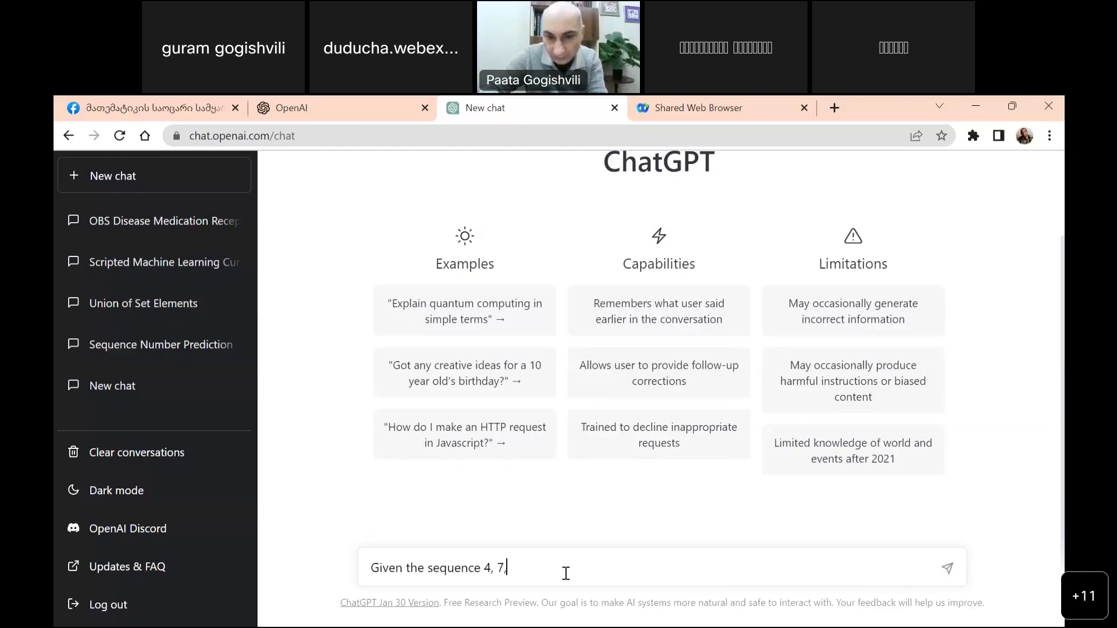
text( 3, )
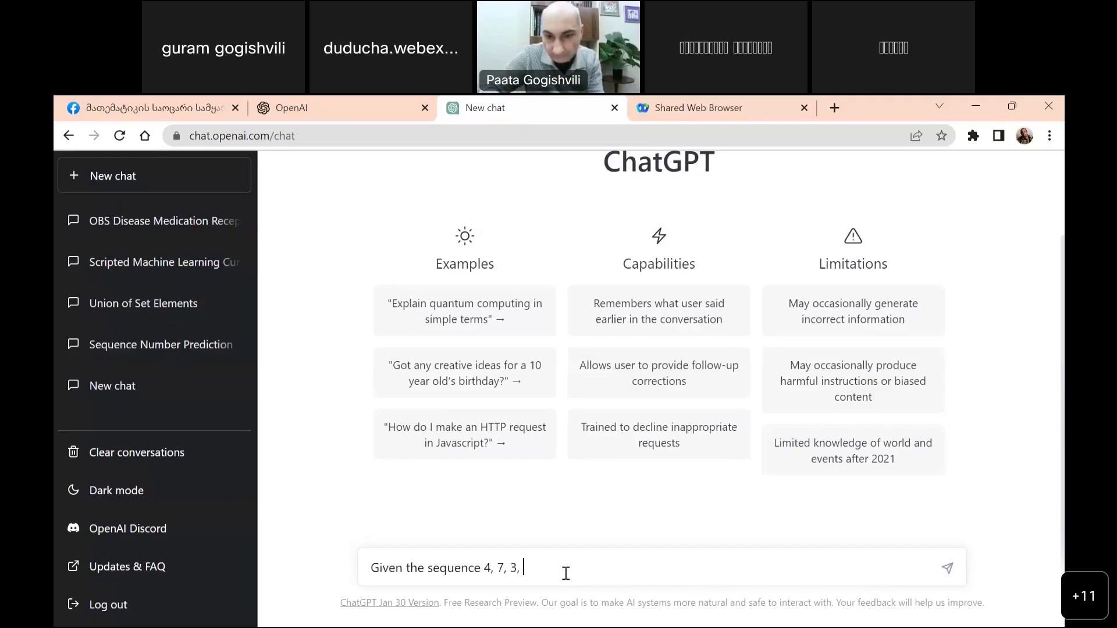
text(6, 9, )
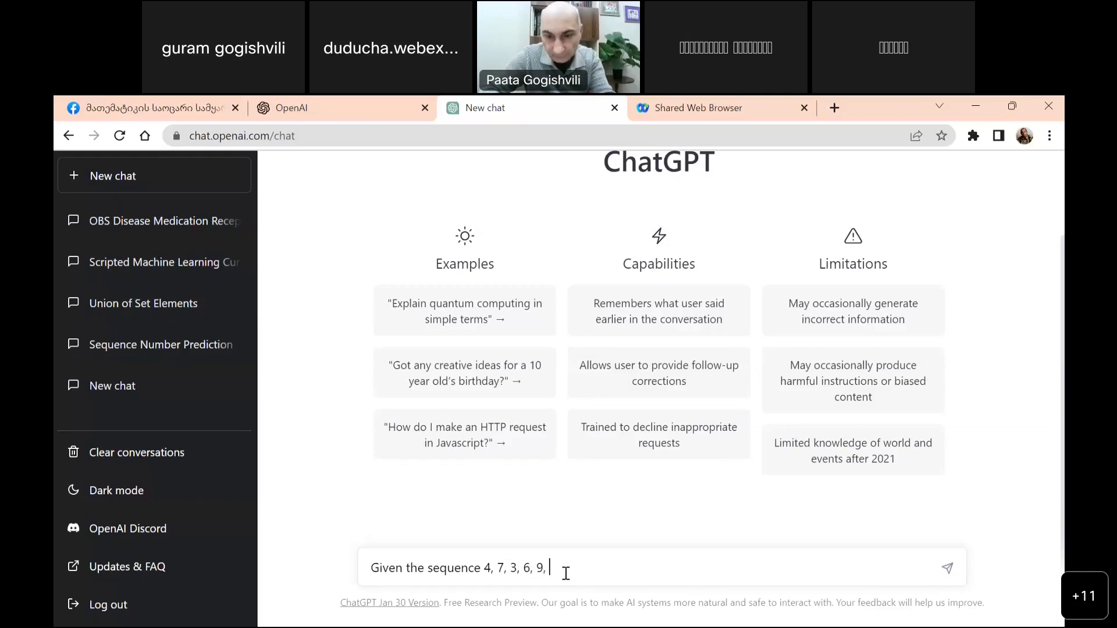
text(5, 10, 13, )
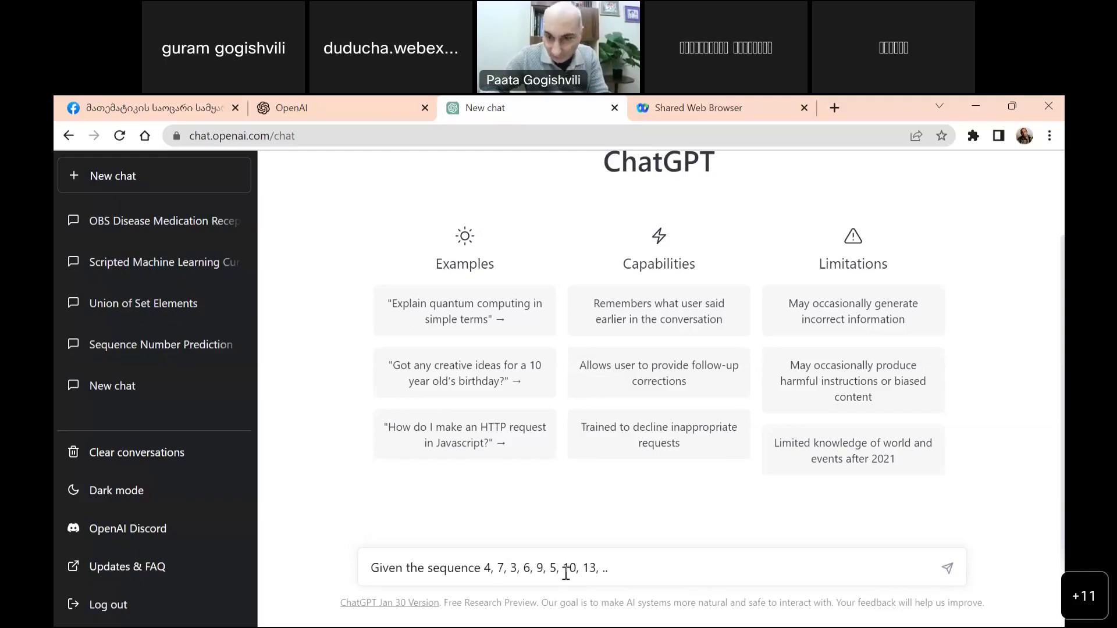
text(..)
Start a second prompt line with "Please" and add 9 after the 13 in the sequence
key(shift+Return)
text(Please)
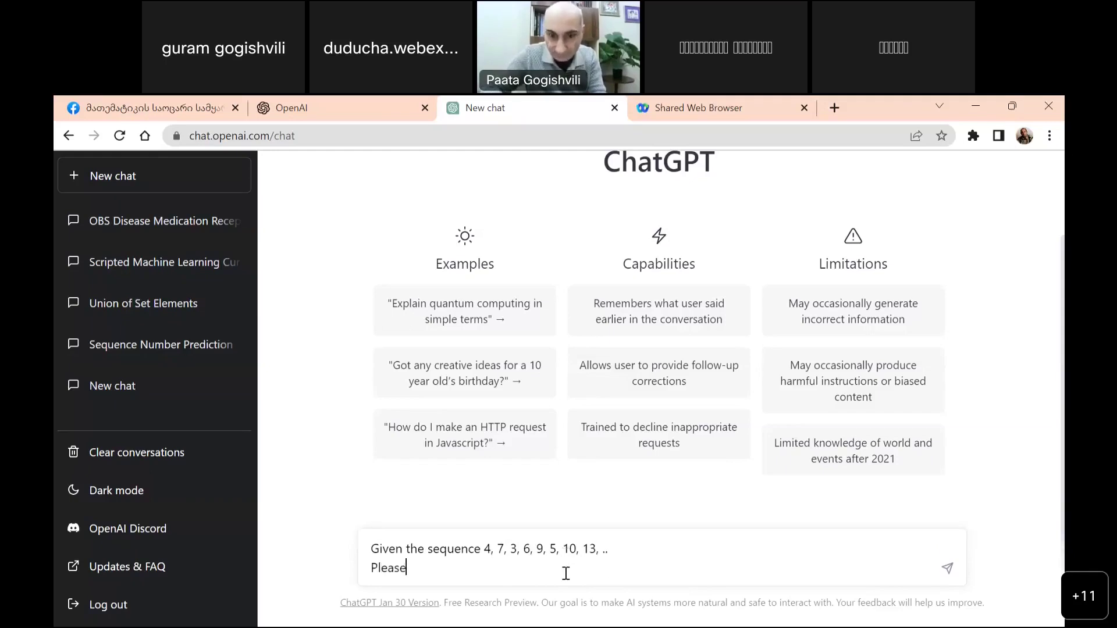
click(600, 550)
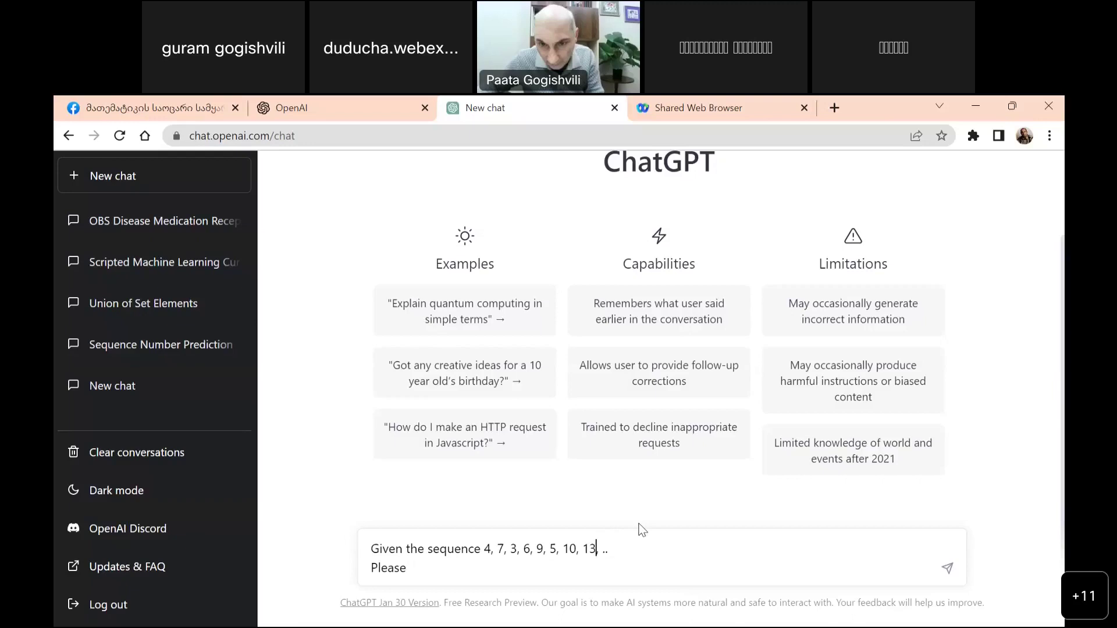
text(9,)
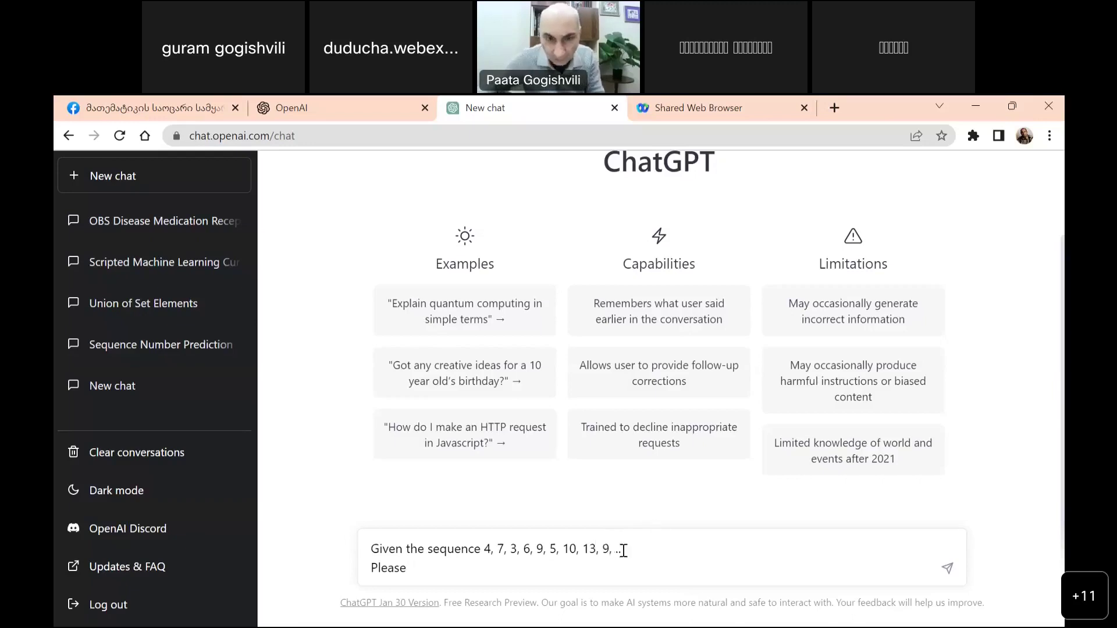
Complete the second line as "Please find next number in the given sequence" and send the prompt
click(603, 575)
text(give)
key(BackSpace)
key(BackSpace)
key(BackSpace)
text(find)
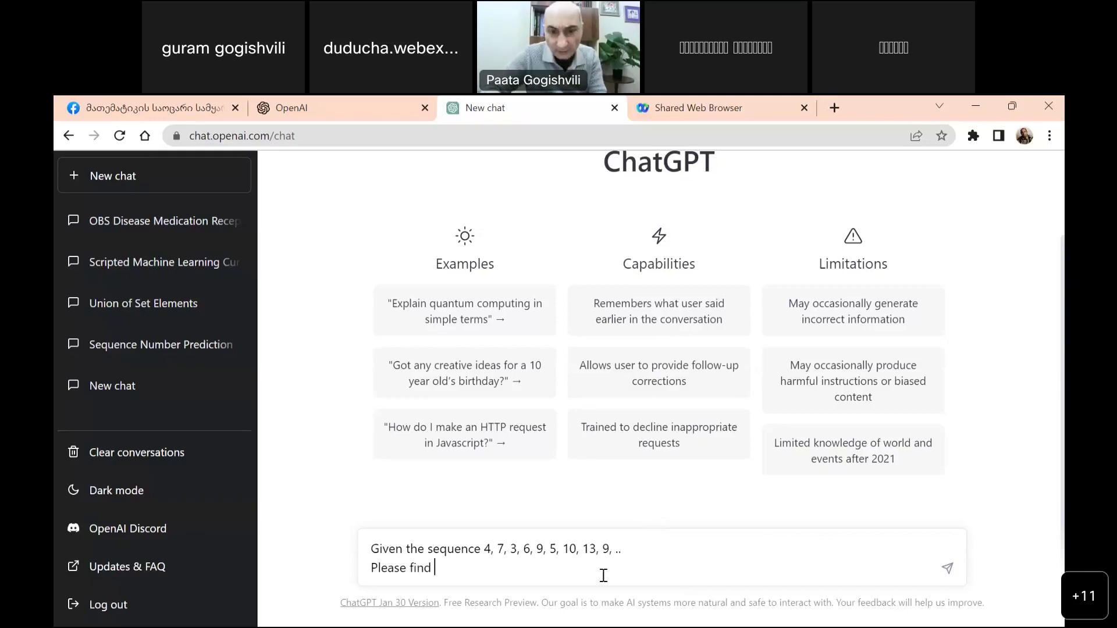
text( next)
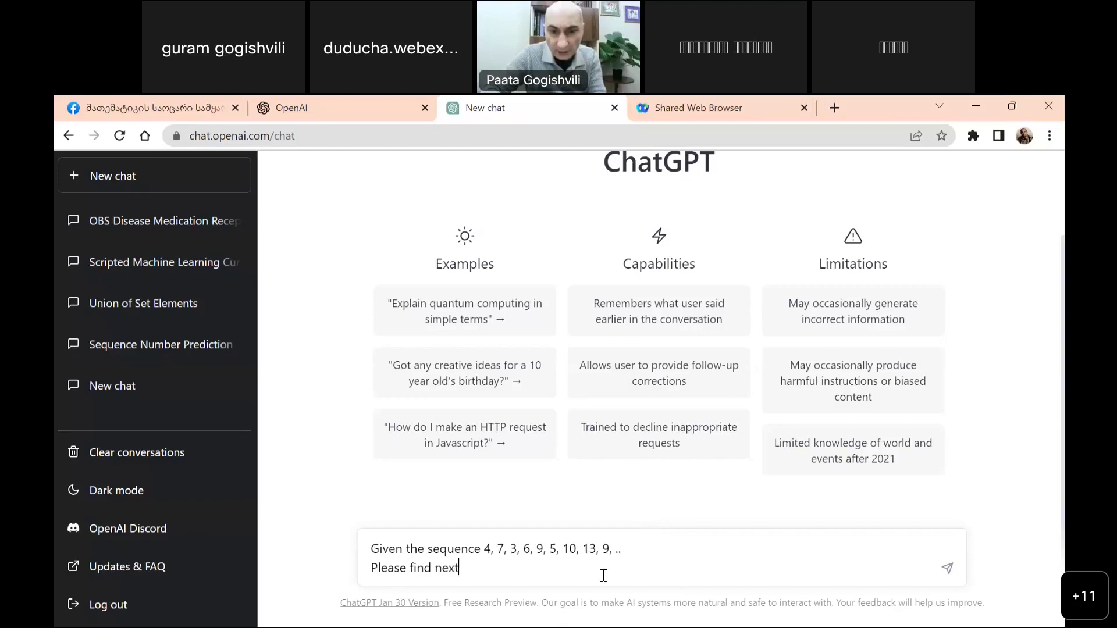
text( number )
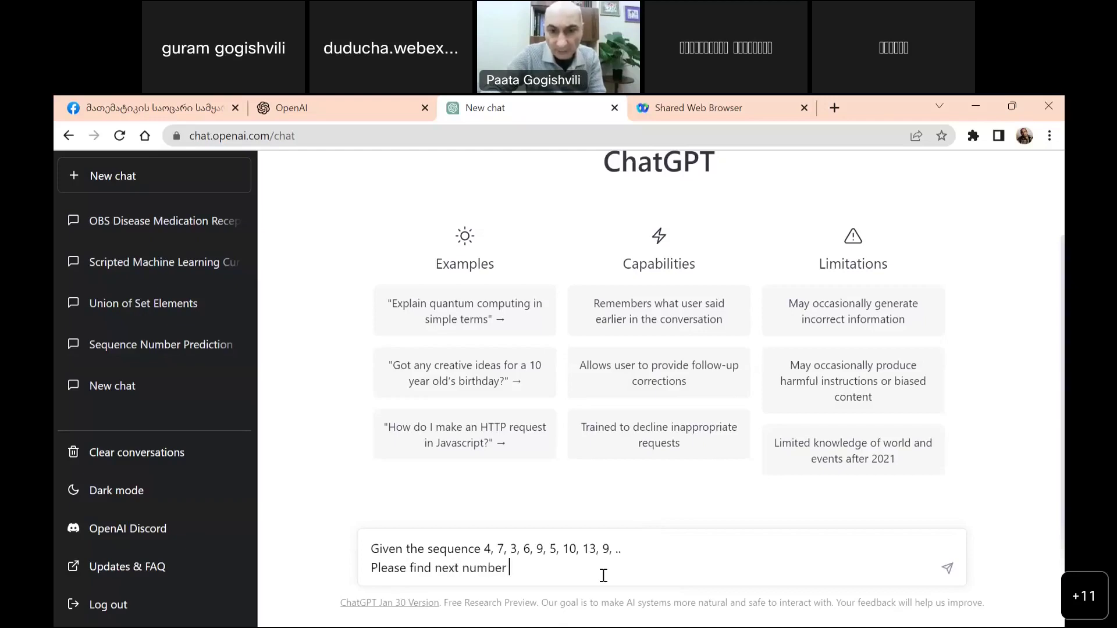
text(in this)
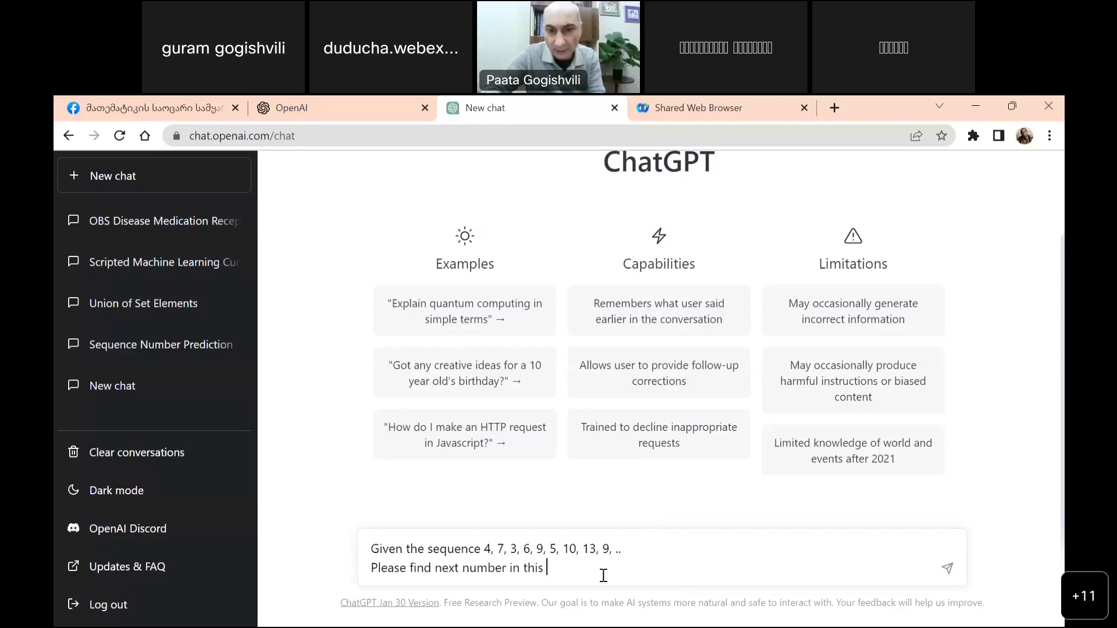
key(BackSpace)
key(BackSpace)
key(BackSpace)
text(e given sequence)
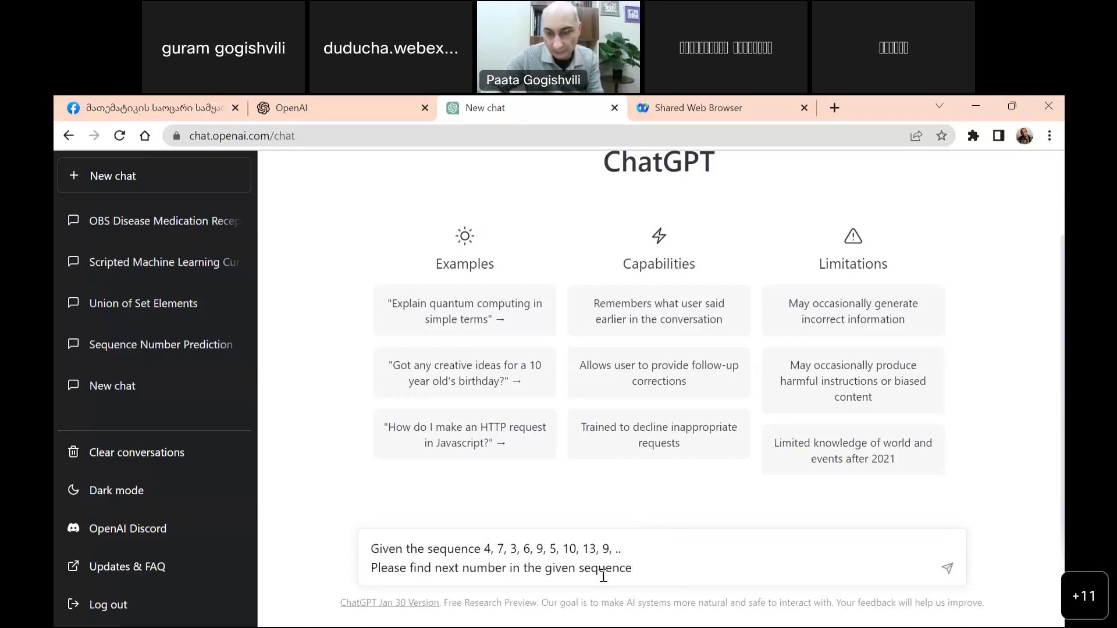
key(Return)
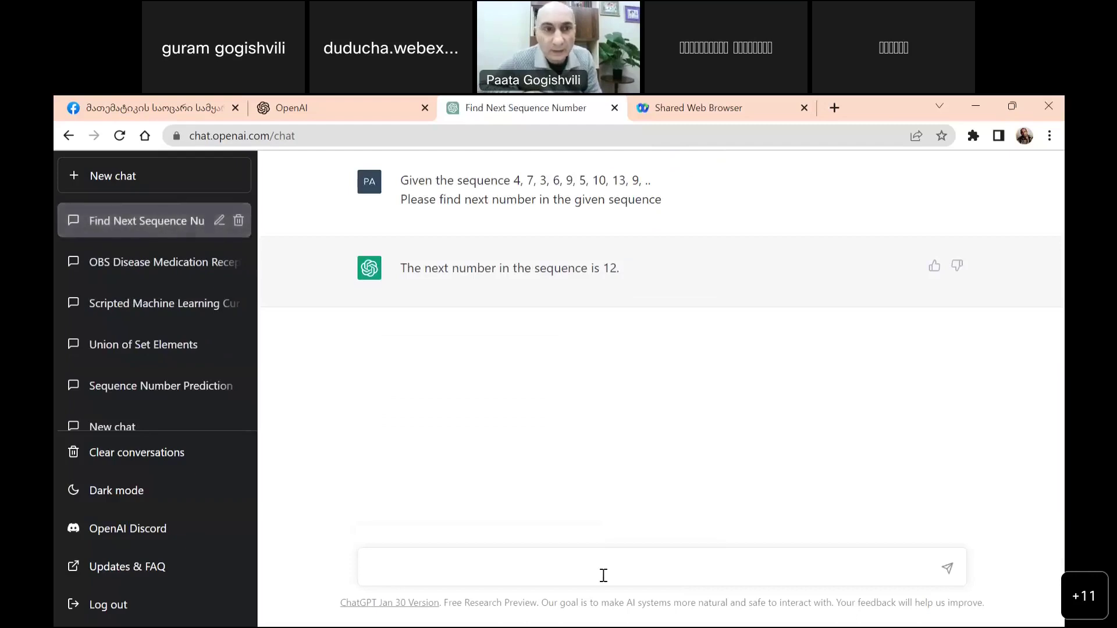
Ask the follow-up question "why?" and read through the explanation of the sequence pattern
text(why?)
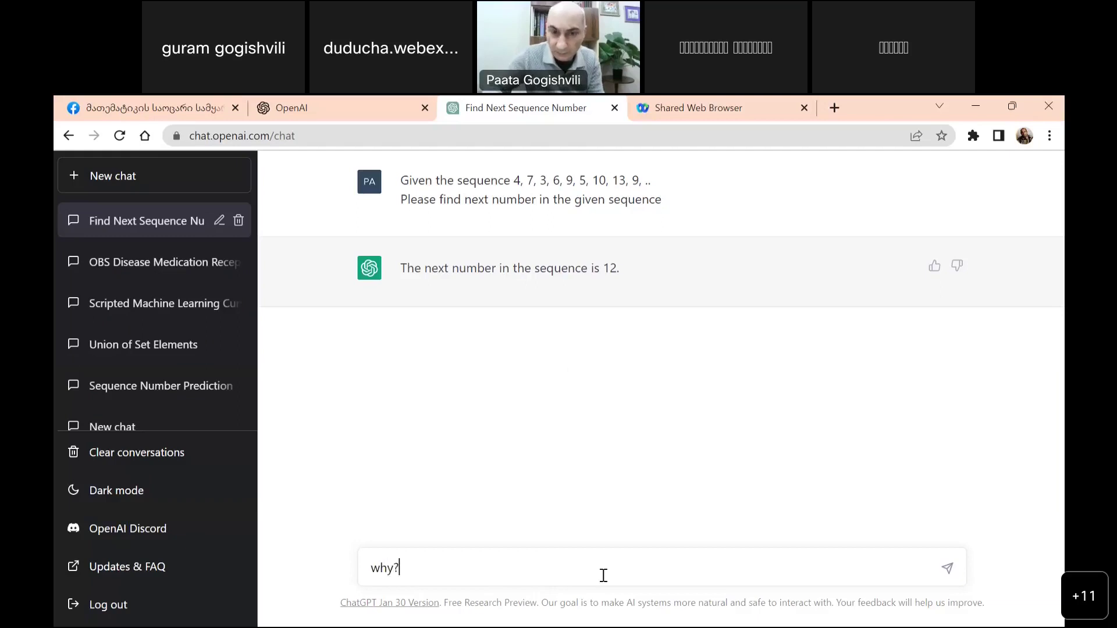
key(Return)
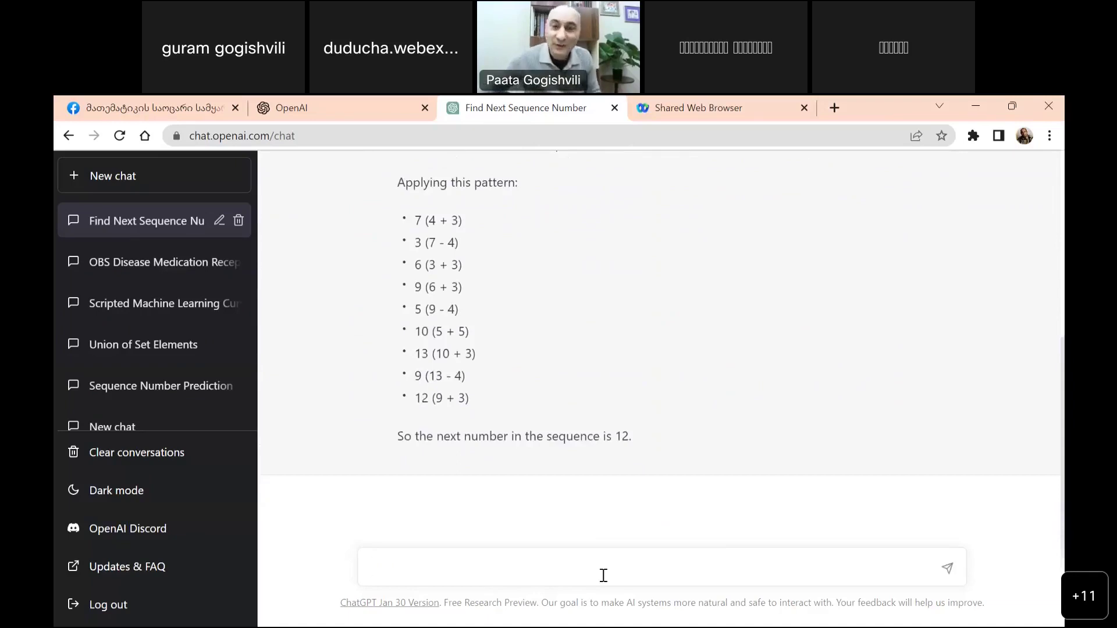
scroll(693, 452, up, 3)
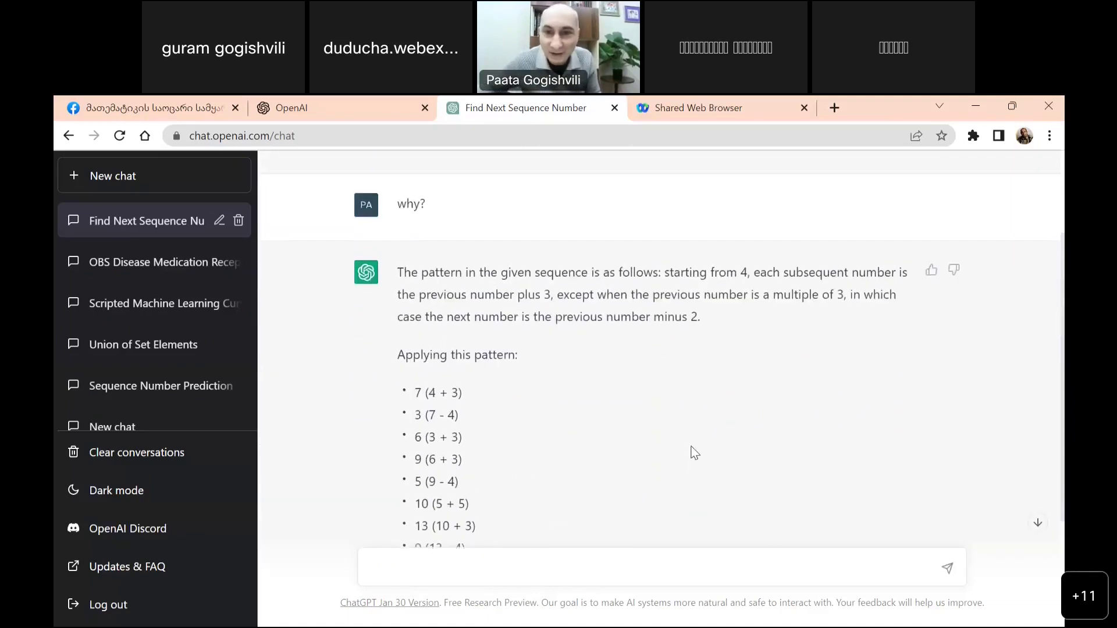
scroll(694, 453, up, 2)
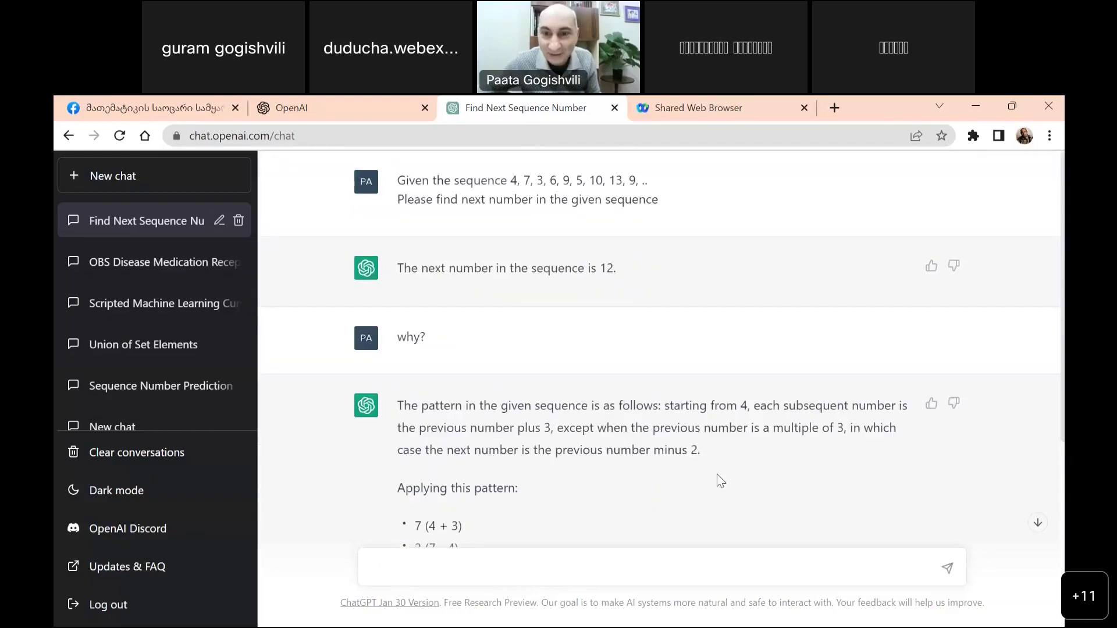
scroll(717, 474, down, 1)
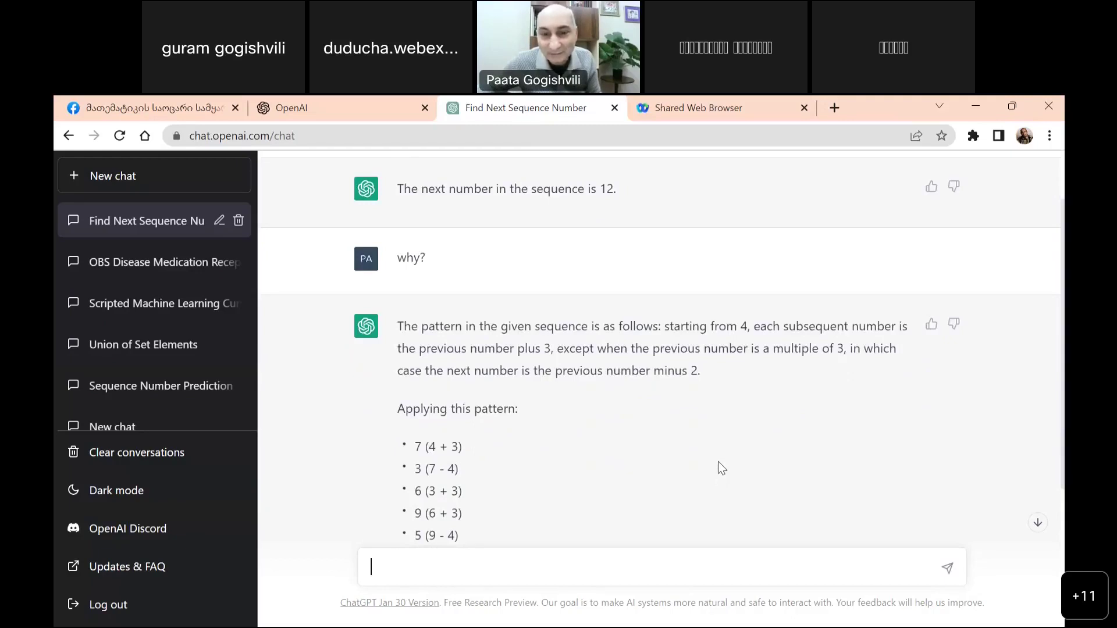
scroll(718, 462, down, 1)
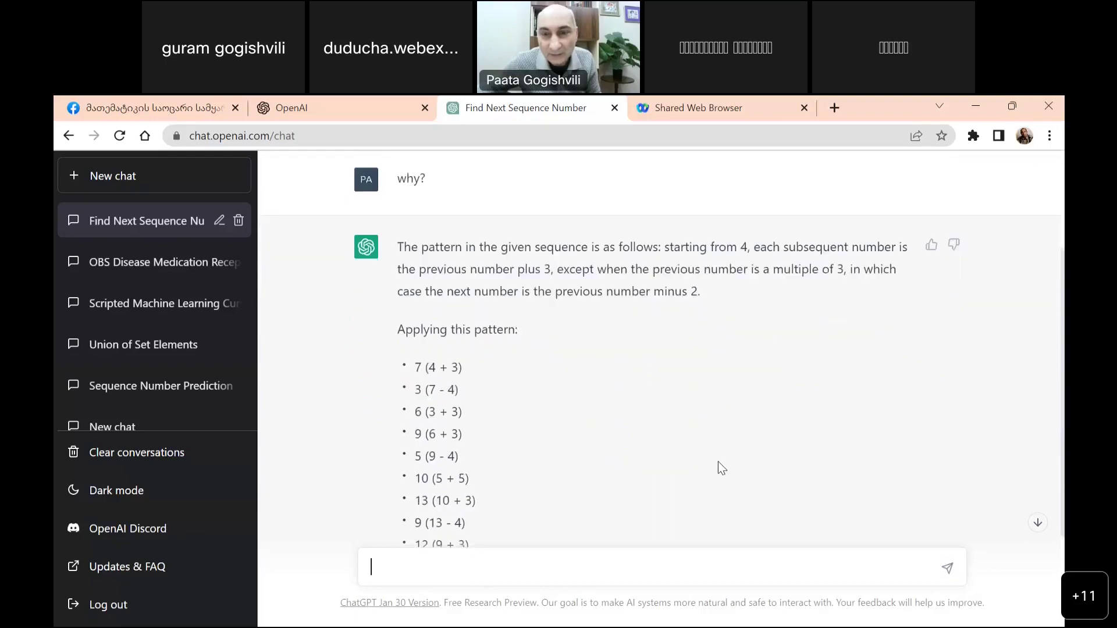
scroll(718, 462, down, 1)
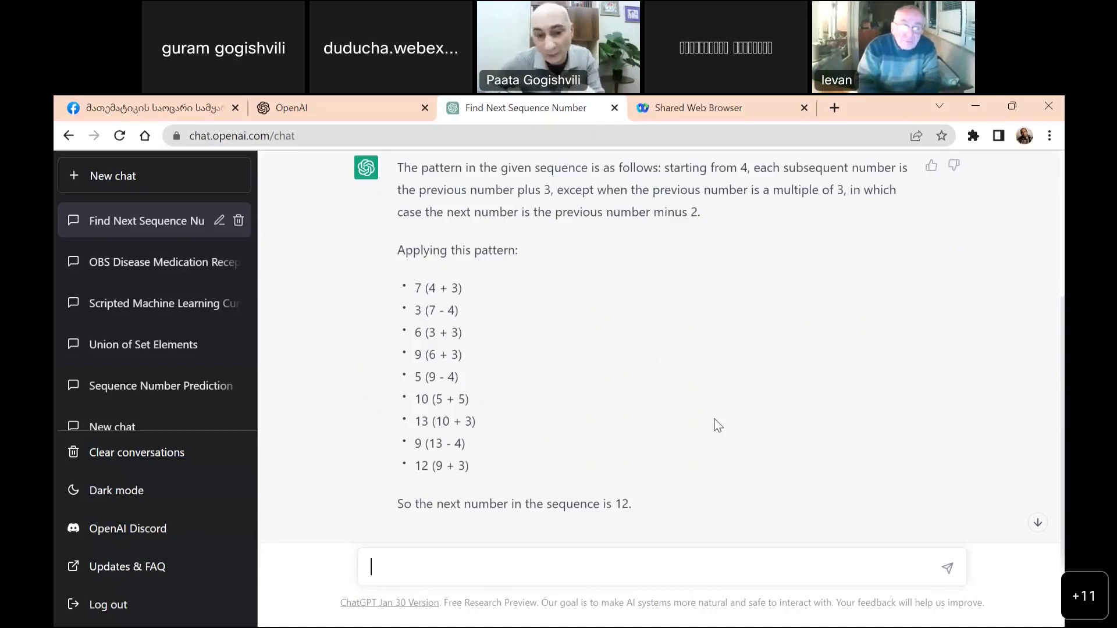
Send the follow-up prompt "Please find another pattern for given sequence"
text(Please )
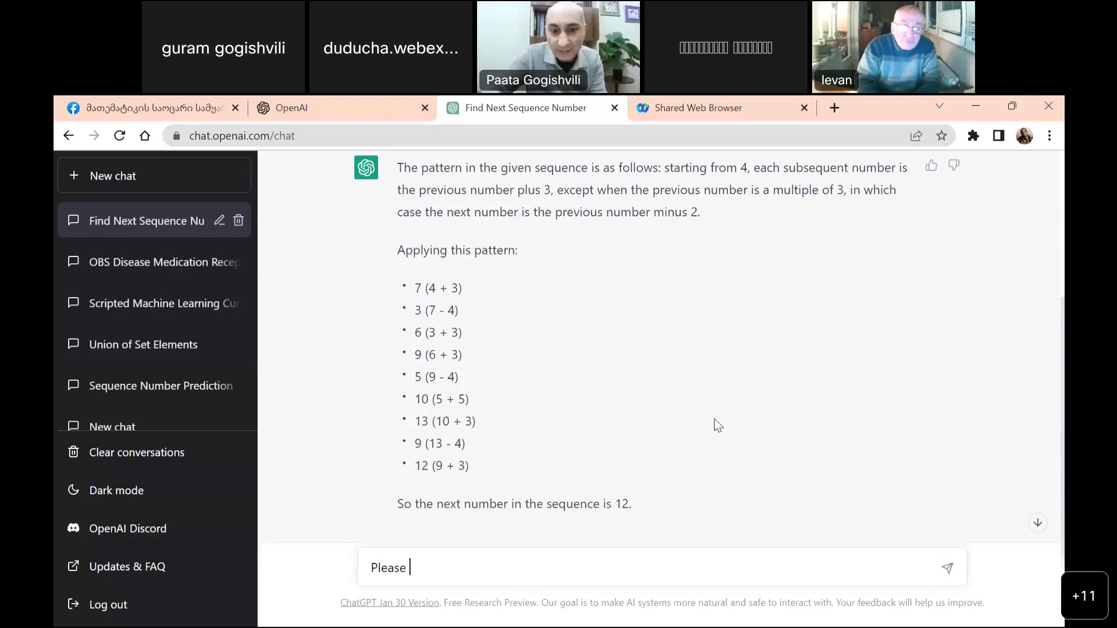
text(find th)
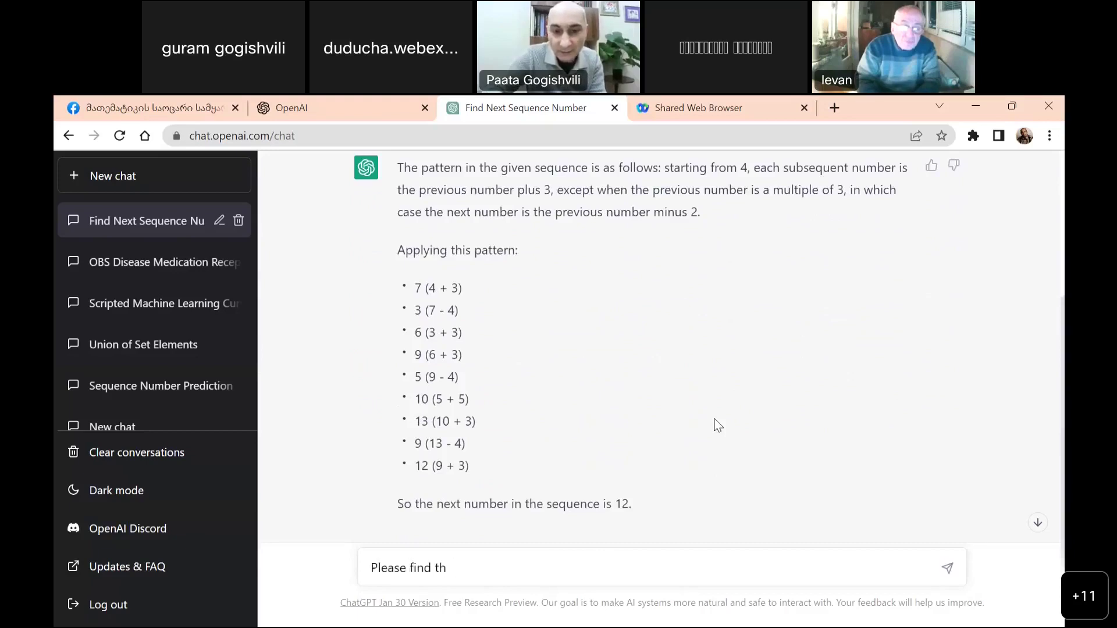
text(e nother pa)
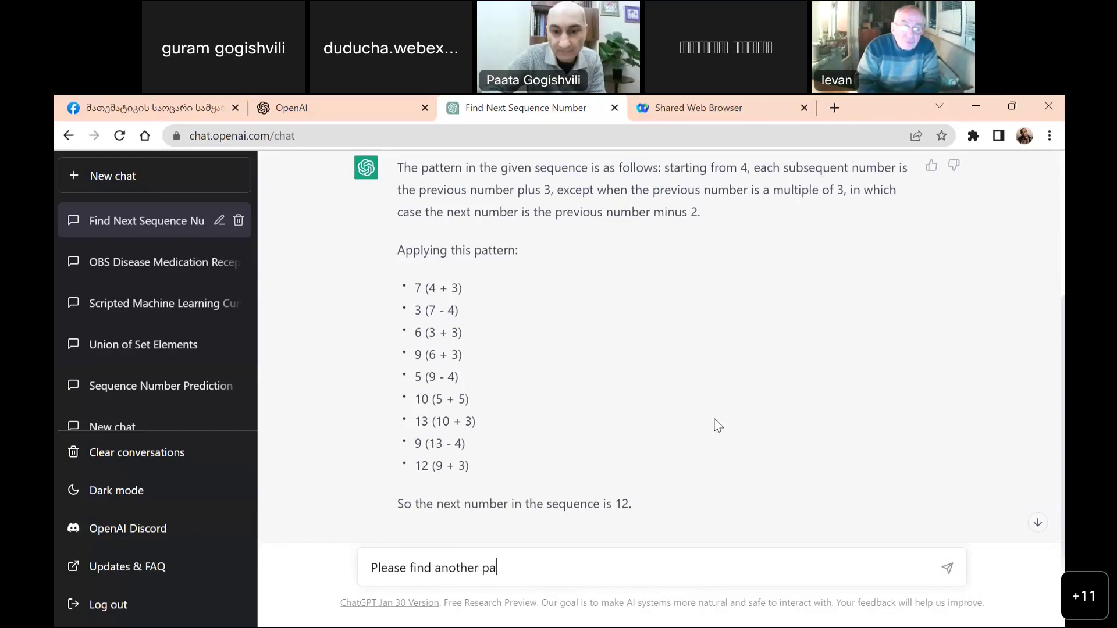
text(ttern for given)
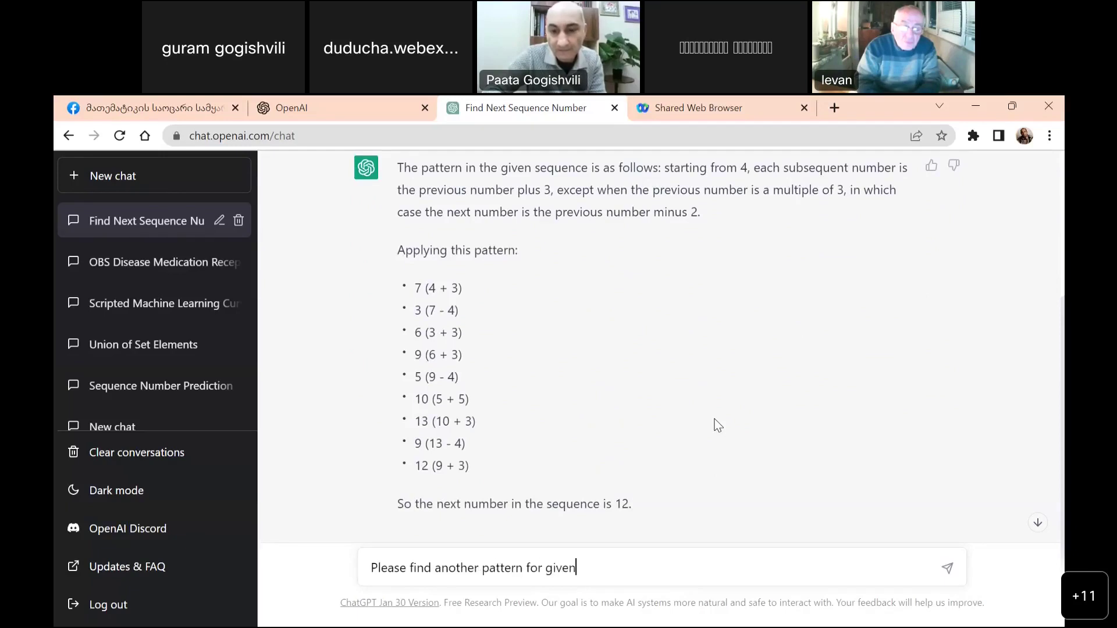
text( sequence)
key(Return)
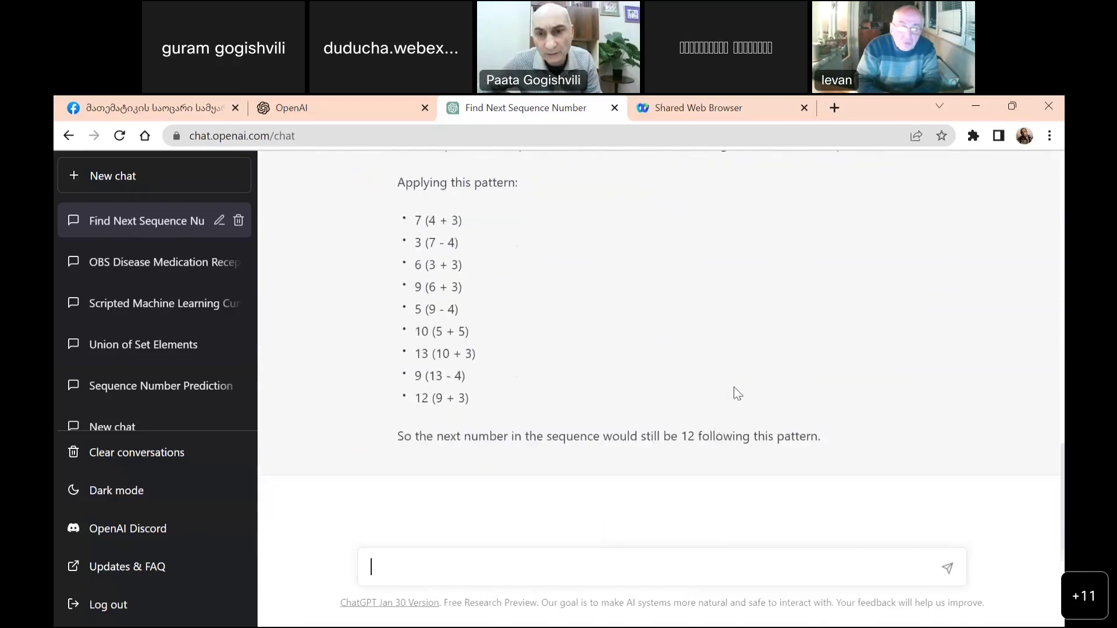
Compare the alternative pattern's rule and worked steps with the first explanation in the conversation
scroll(734, 388, up, 3)
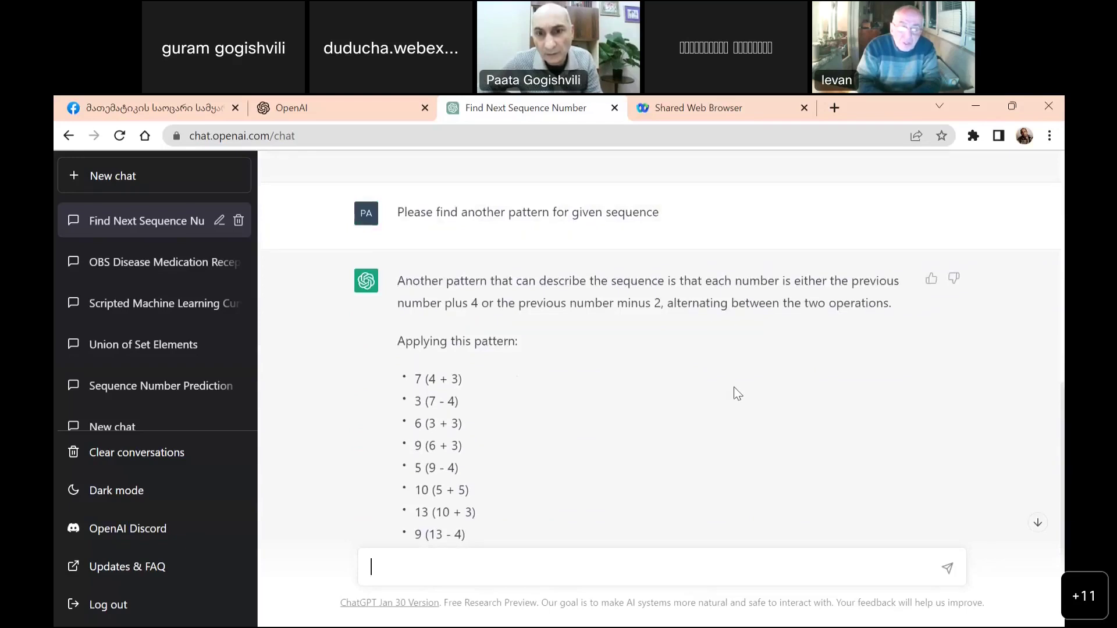
scroll(735, 388, up, 3)
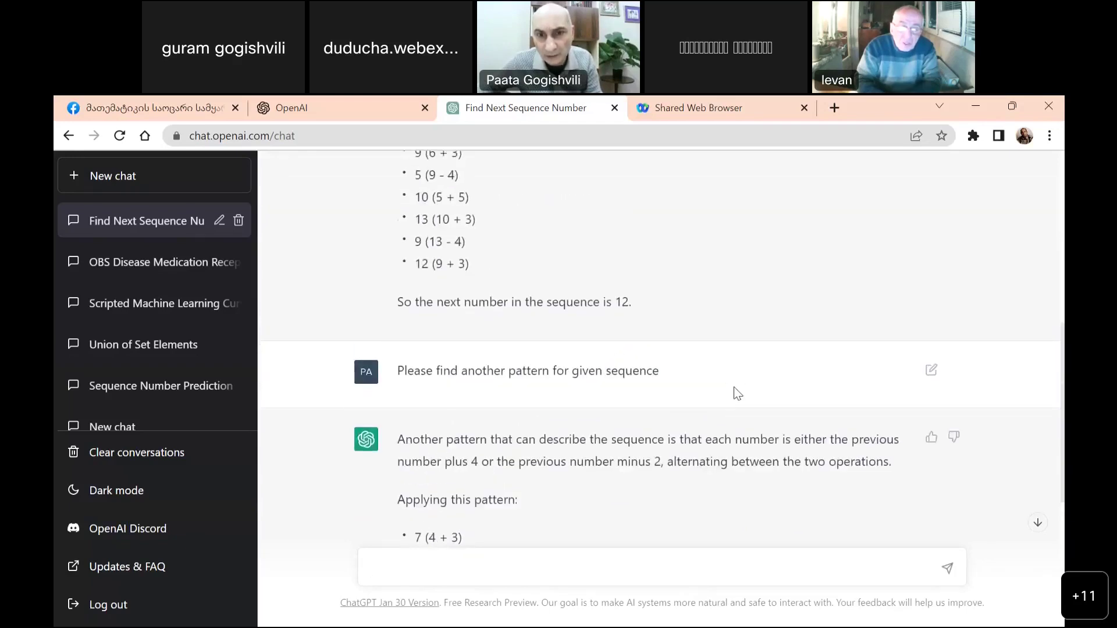
scroll(735, 389, up, 2)
scroll(698, 405, down, 2)
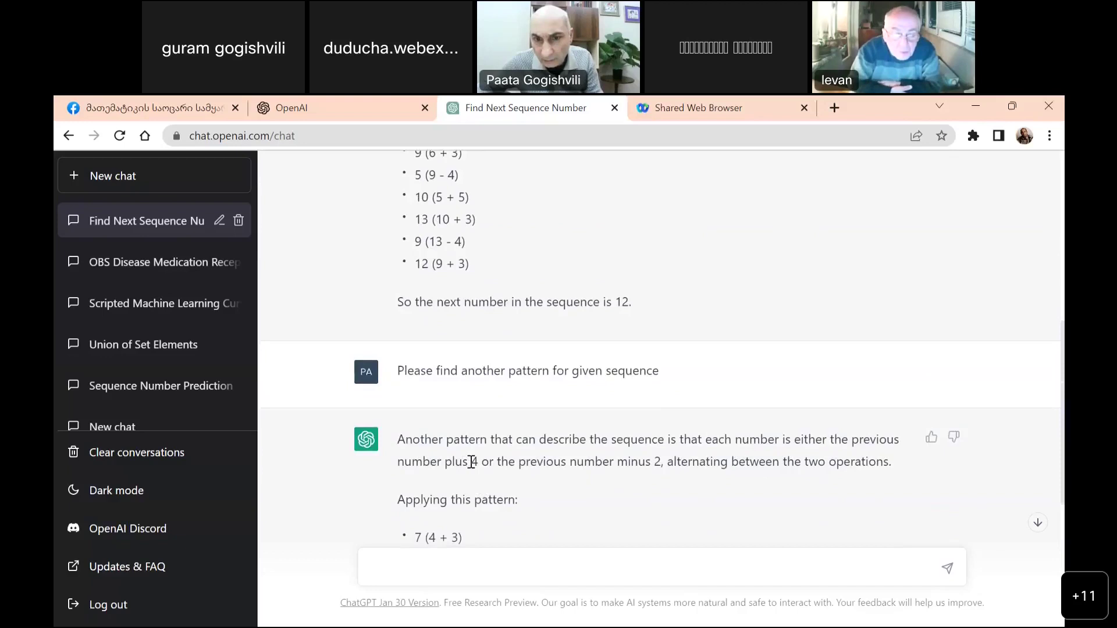
scroll(651, 484, down, 1)
scroll(651, 484, up, 1)
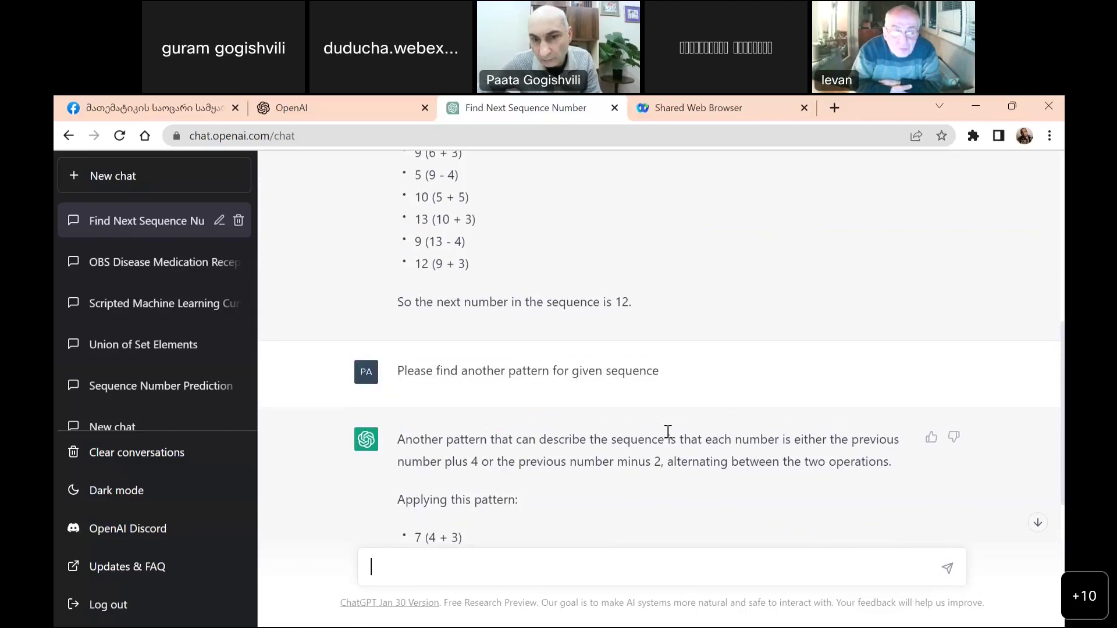
scroll(668, 432, up, 4)
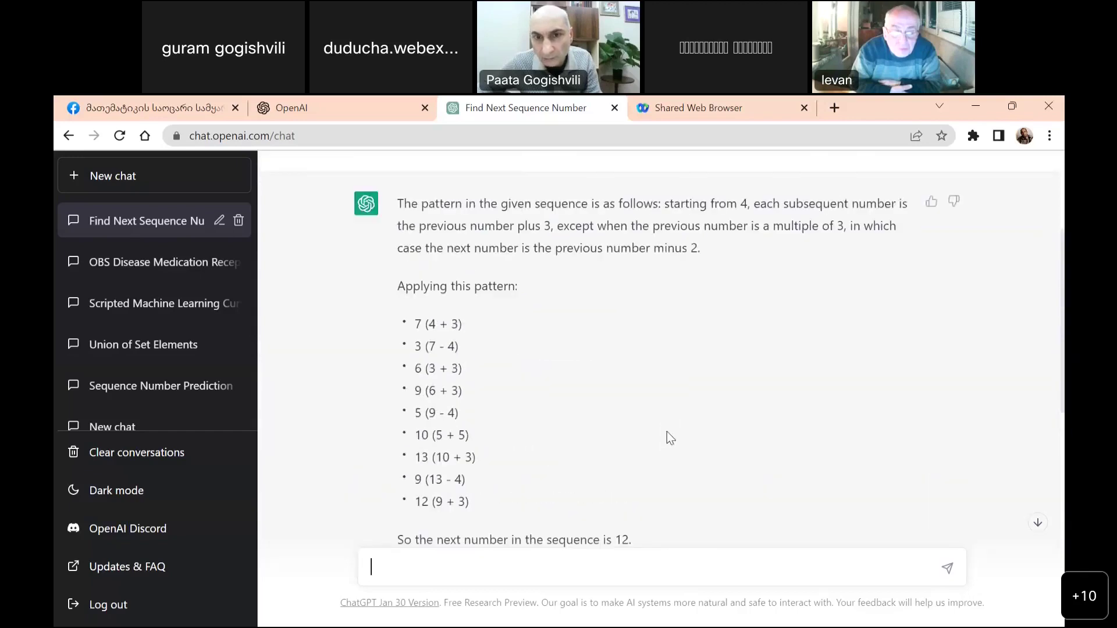
scroll(668, 432, up, 1)
scroll(667, 432, up, 1)
drag(541, 385, 553, 385)
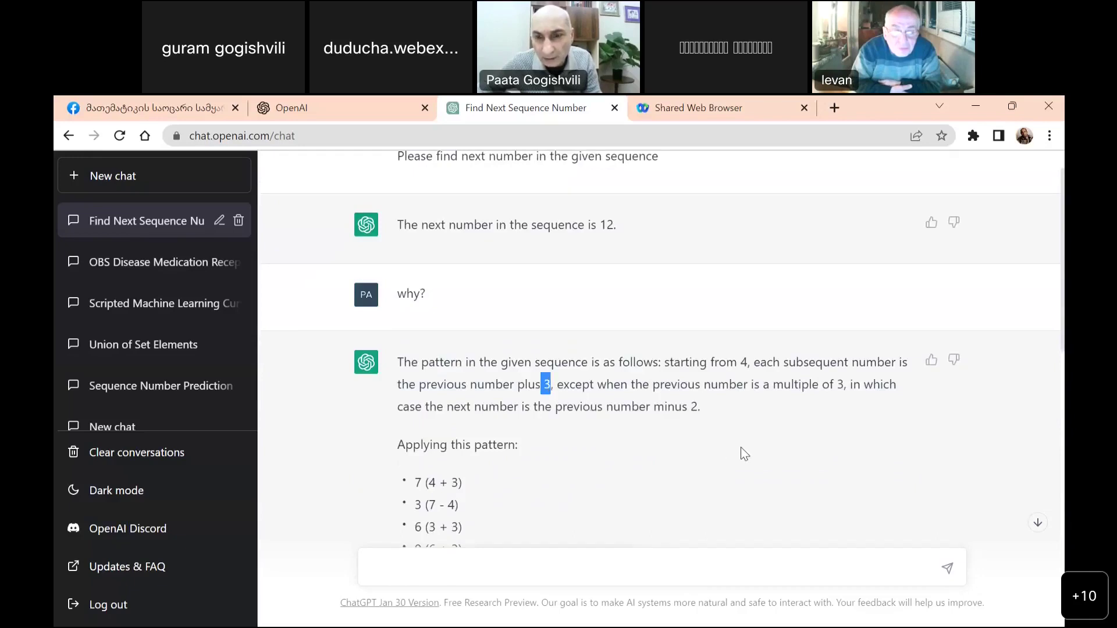
scroll(745, 454, down, 5)
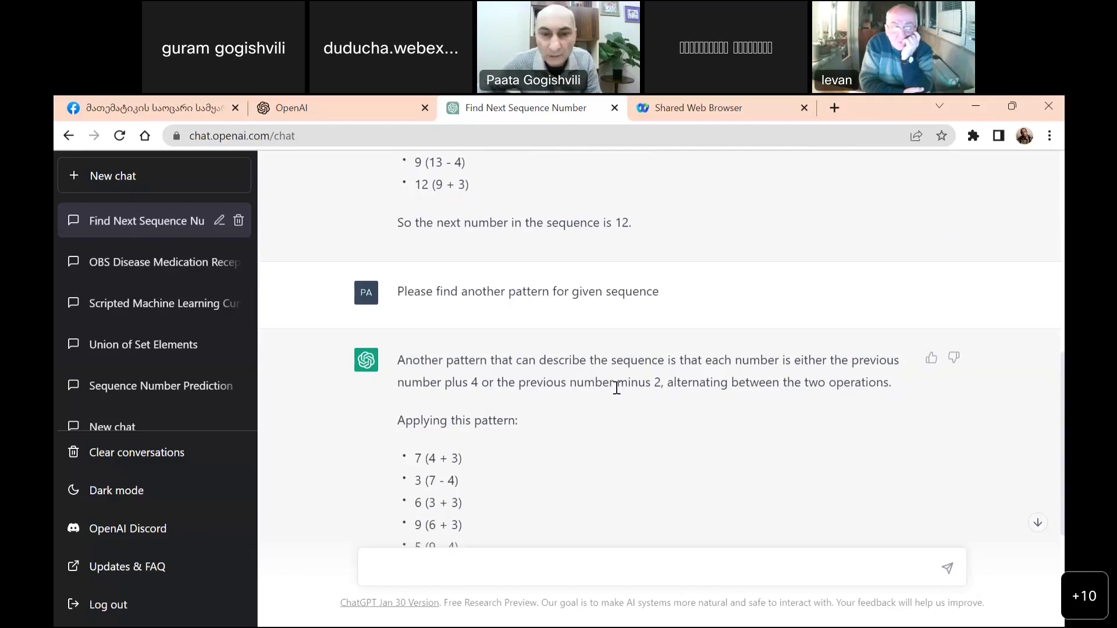
Send the follow-up message "I think your answer is not correct" in response to the alternative pattern
scroll(617, 388, down, 1)
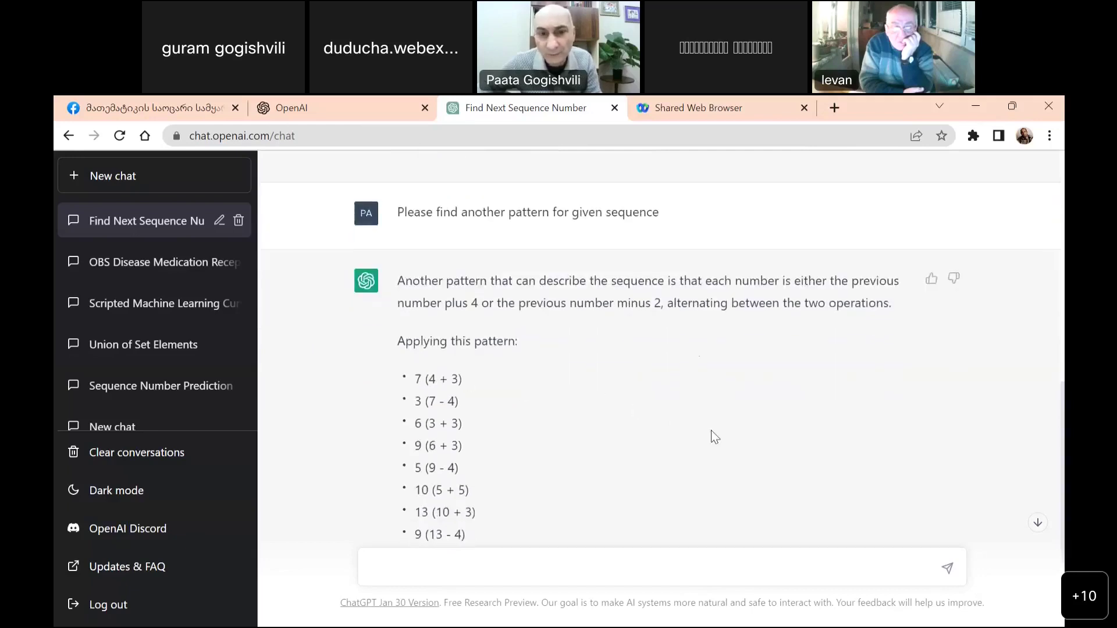
scroll(760, 446, up, 1)
scroll(759, 441, down, 3)
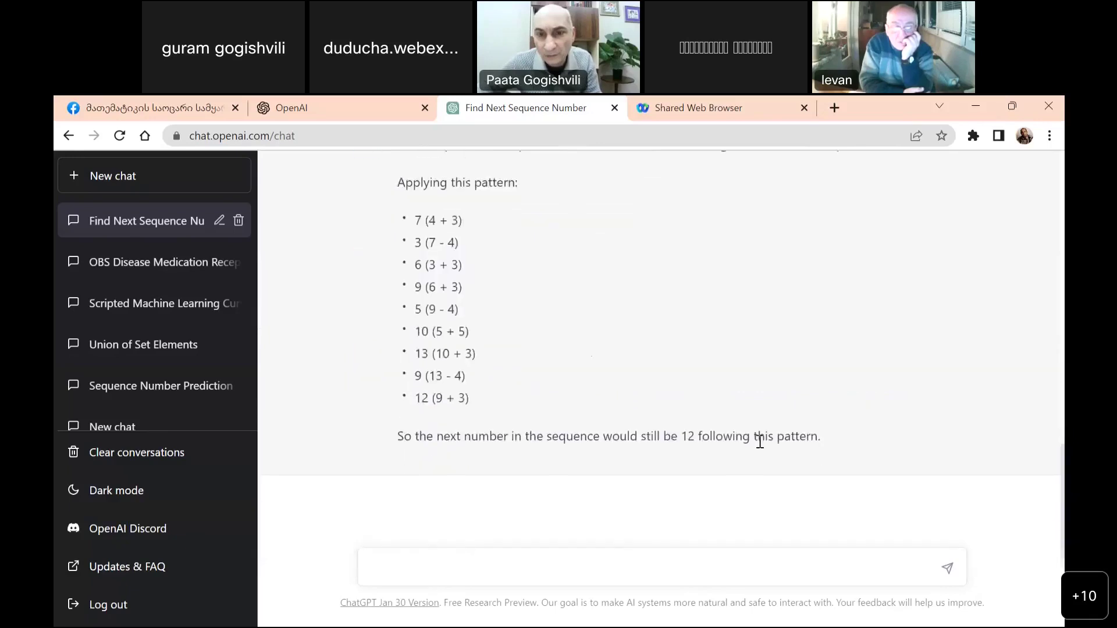
scroll(759, 442, up, 1)
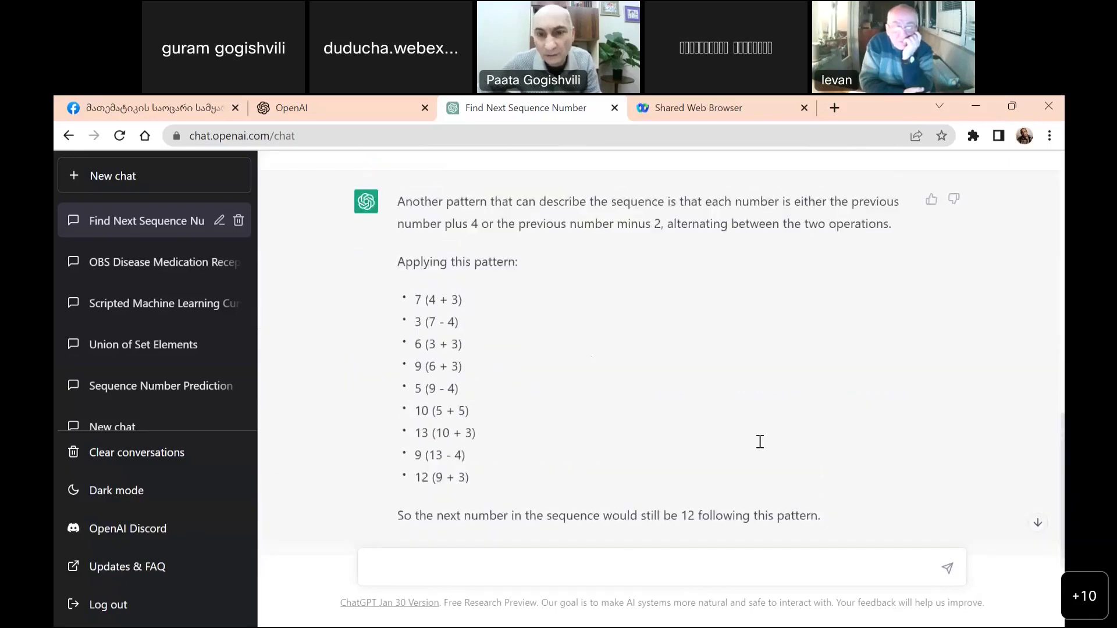
scroll(751, 477, down, 1)
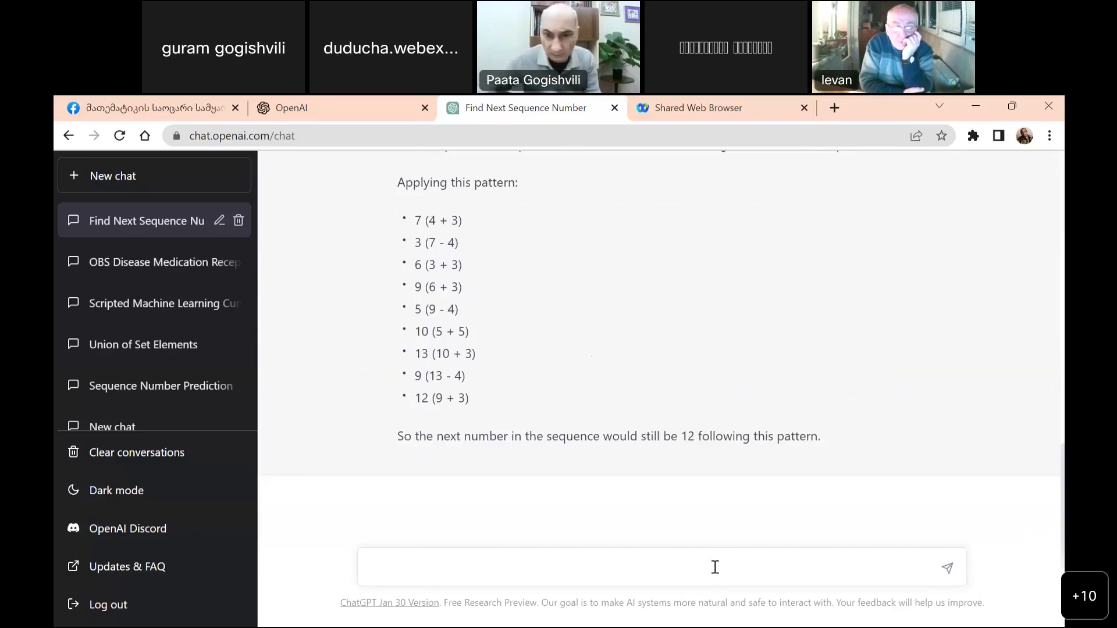
text(I thi)
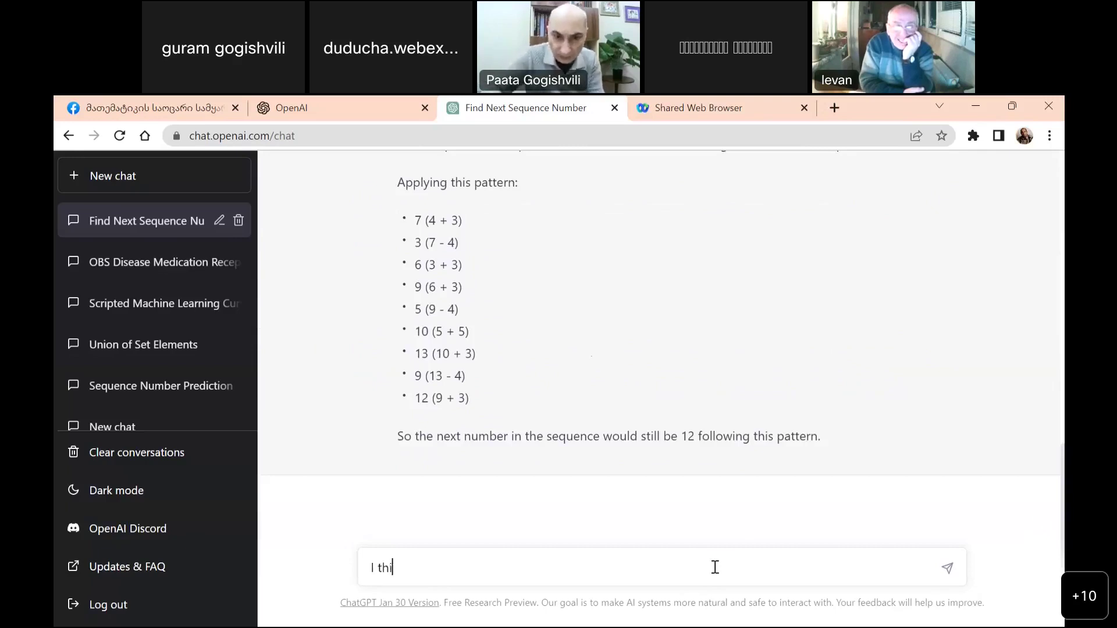
text(nk )
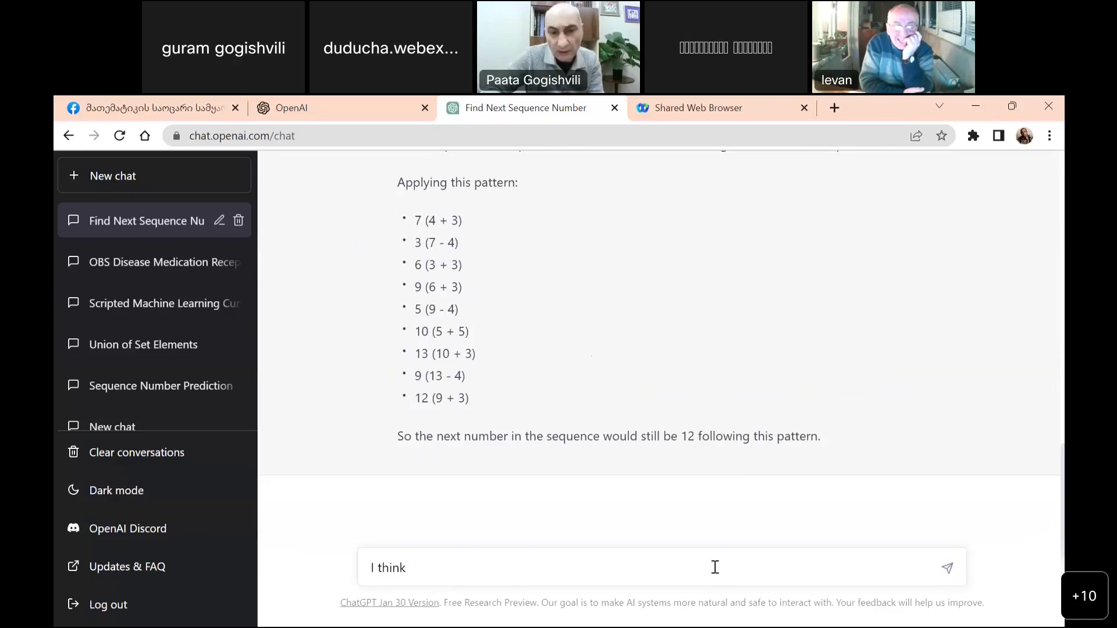
text(your )
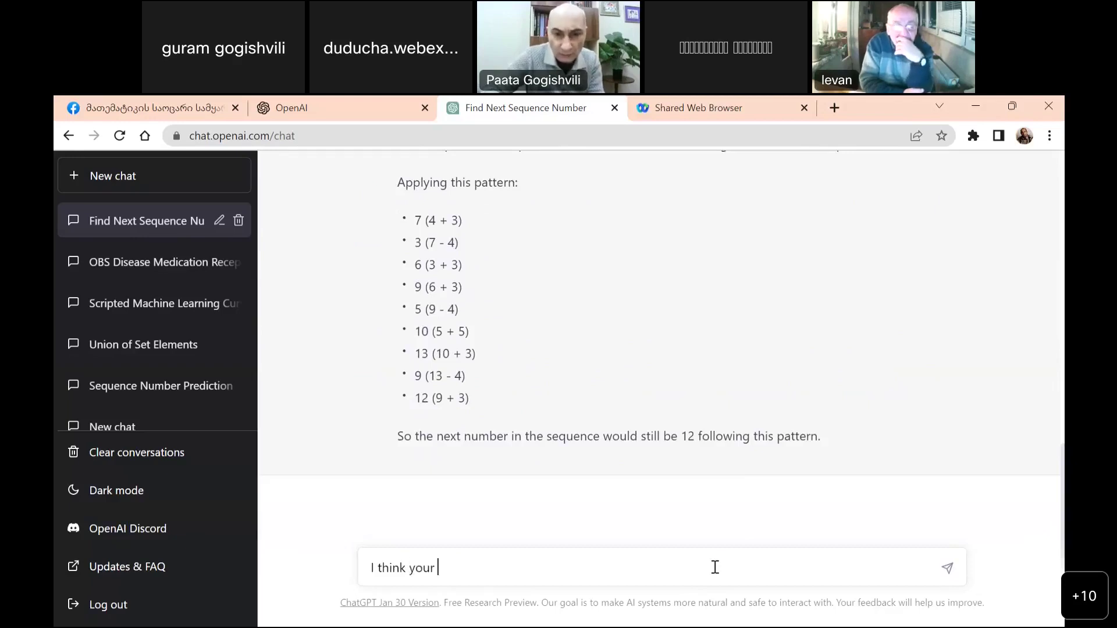
text(answer is )
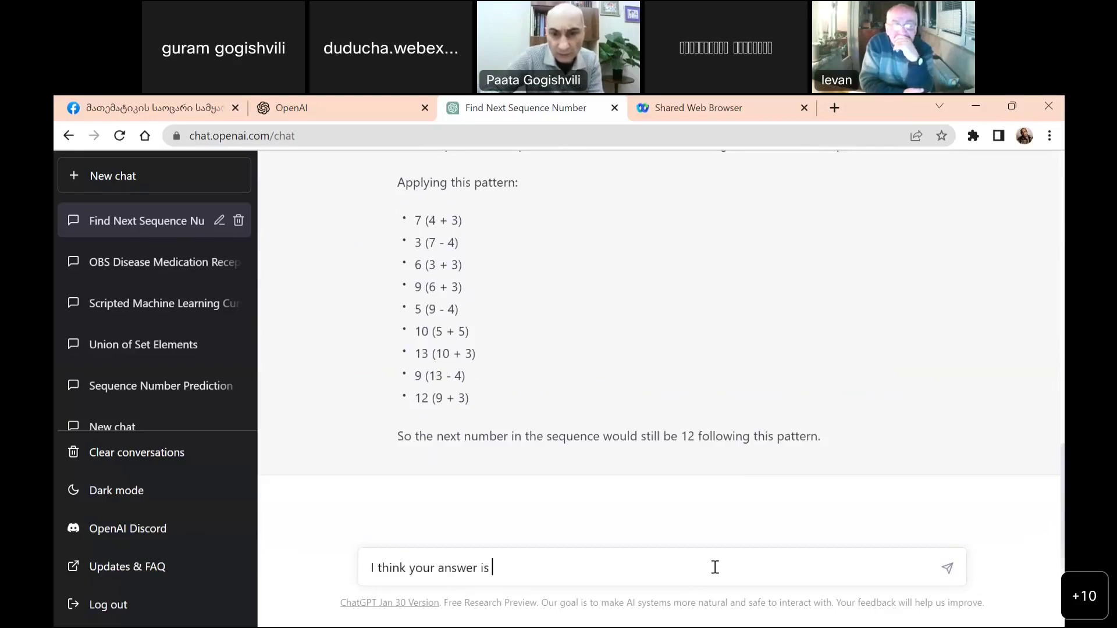
text(not correct)
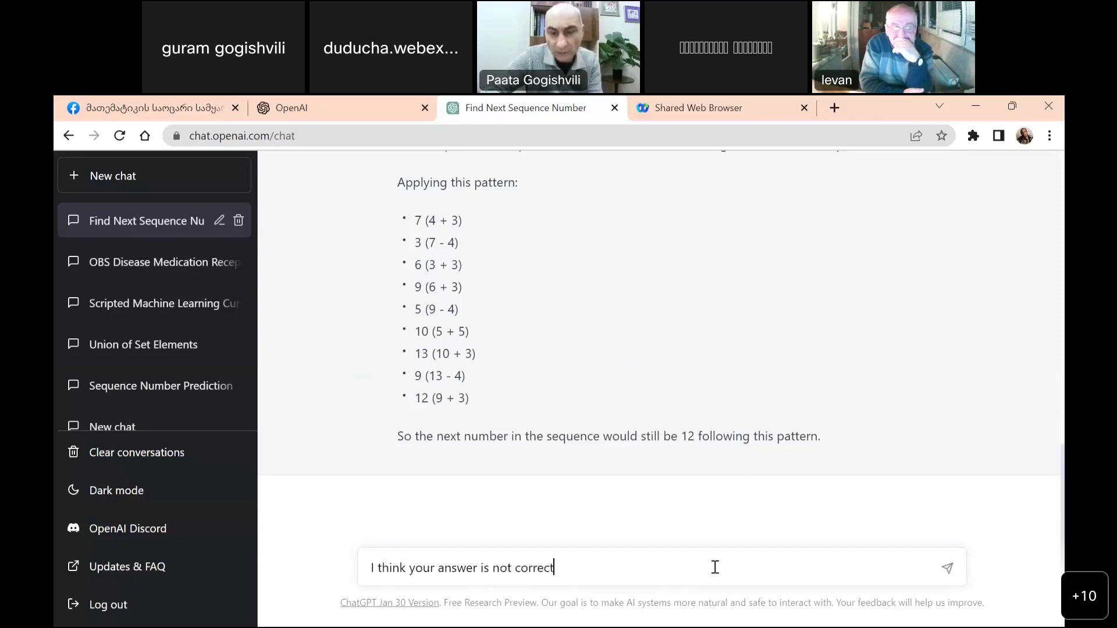
key(Return)
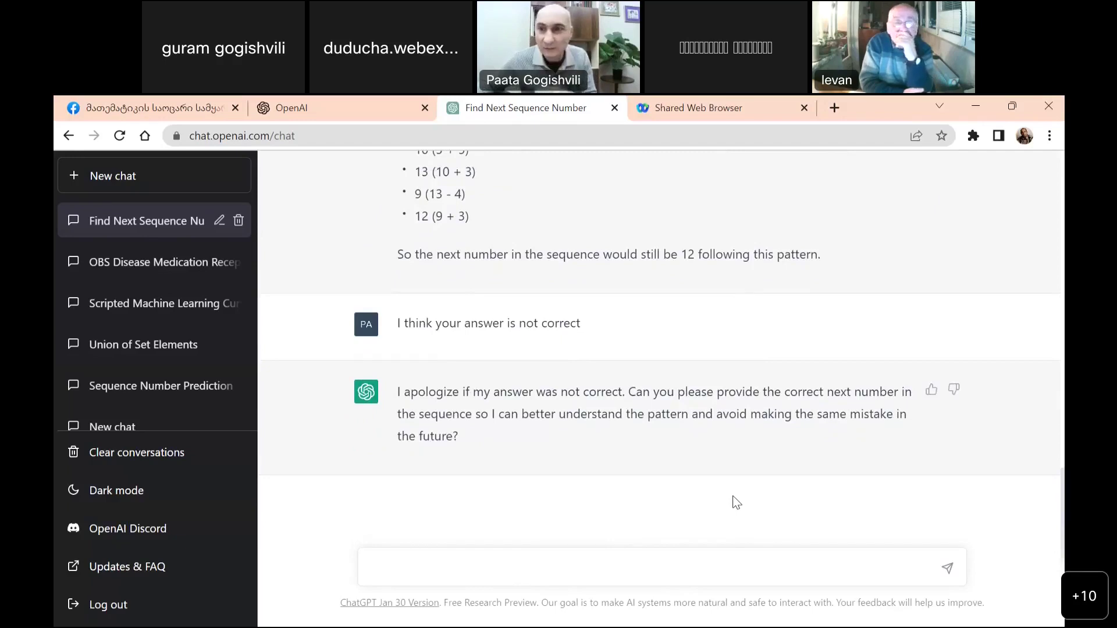
Reread the original sequence prompt, both pattern explanations with their worked steps, and the reply to the objection
scroll(737, 503, up, 1)
scroll(737, 503, up, 7)
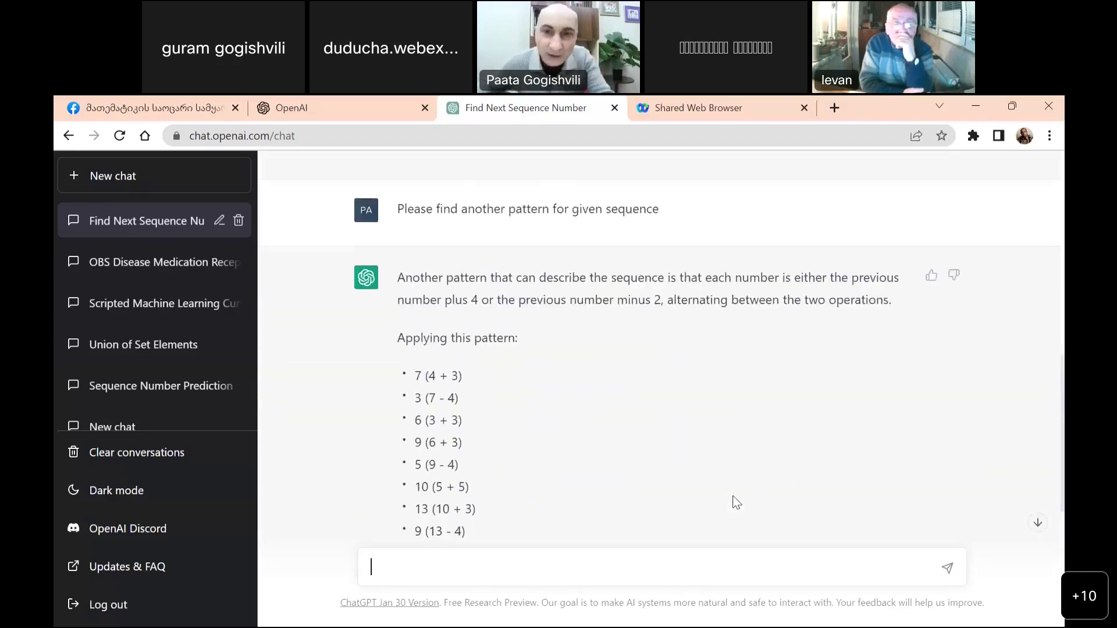
scroll(737, 503, up, 6)
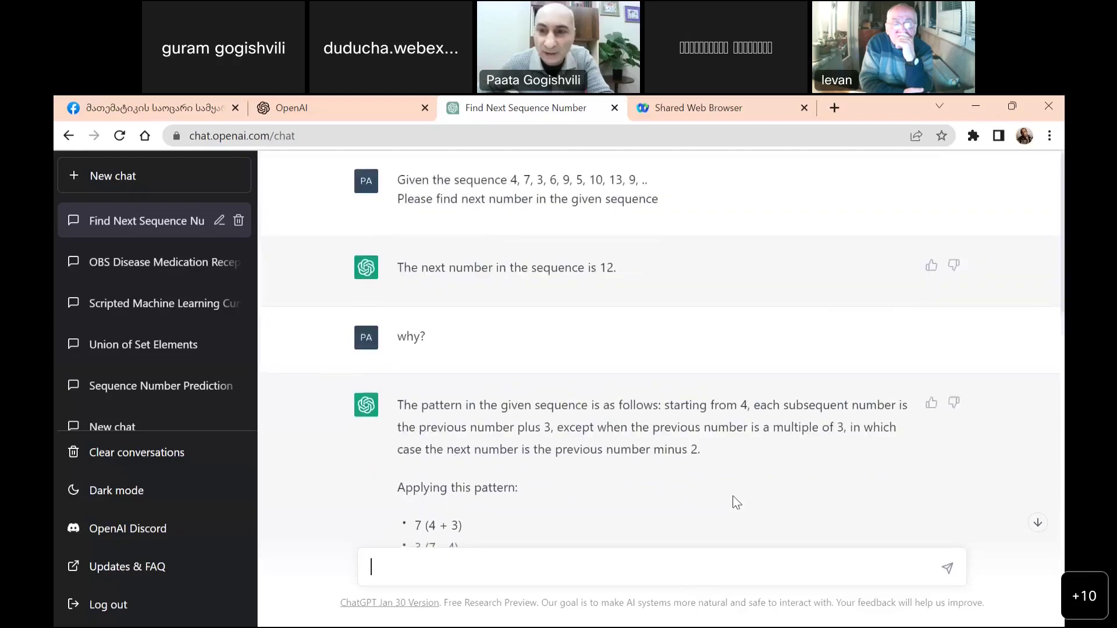
scroll(737, 503, down, 1)
scroll(737, 503, up, 1)
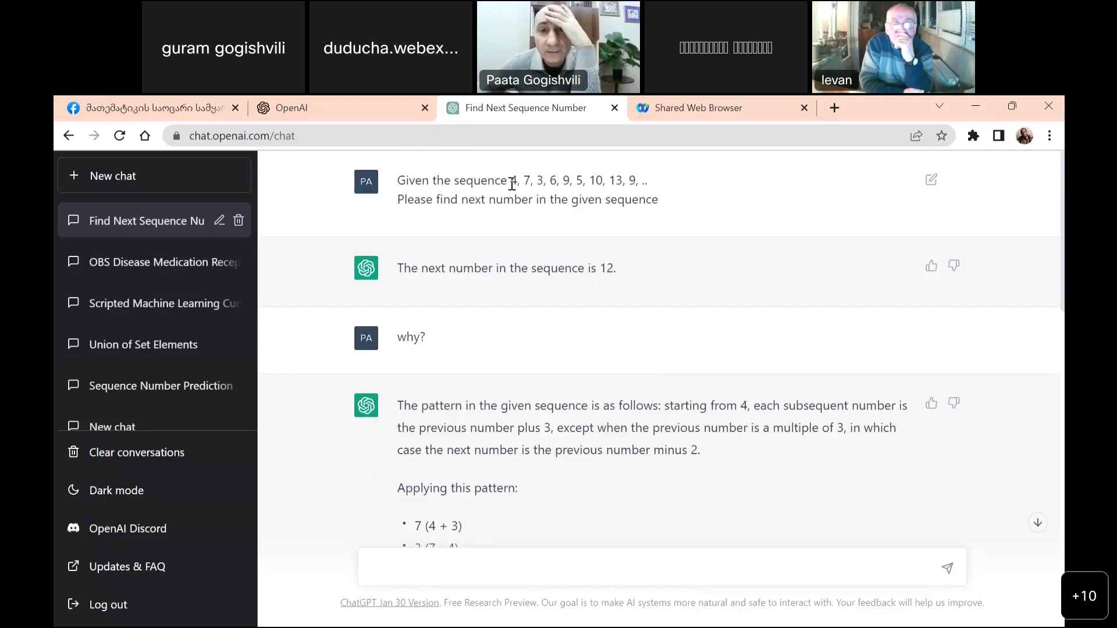
scroll(607, 311, down, 10)
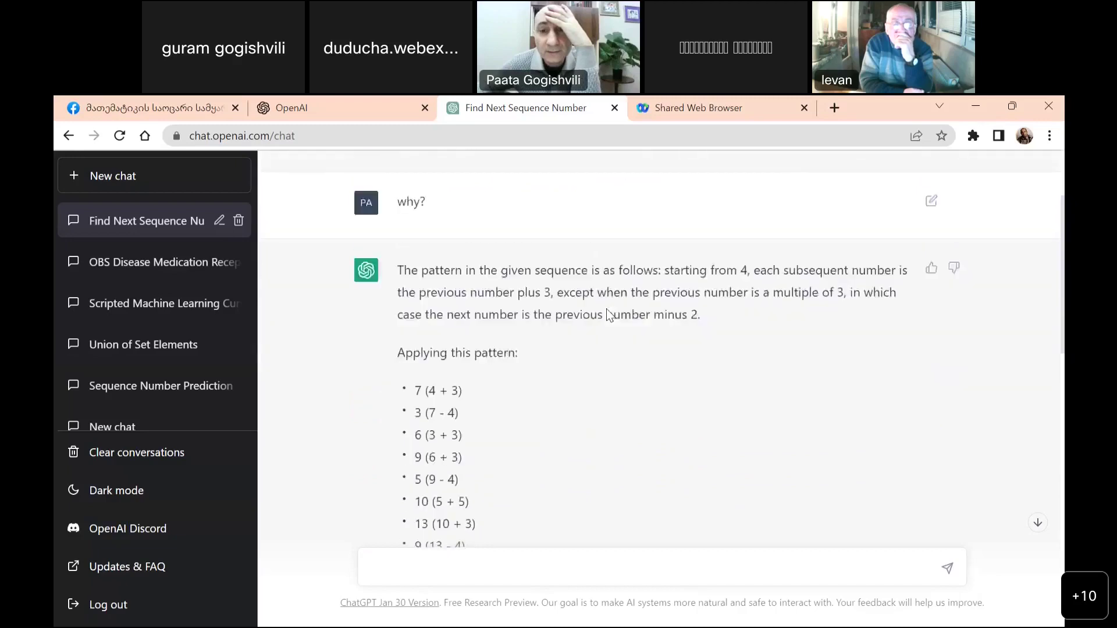
scroll(607, 309, down, 6)
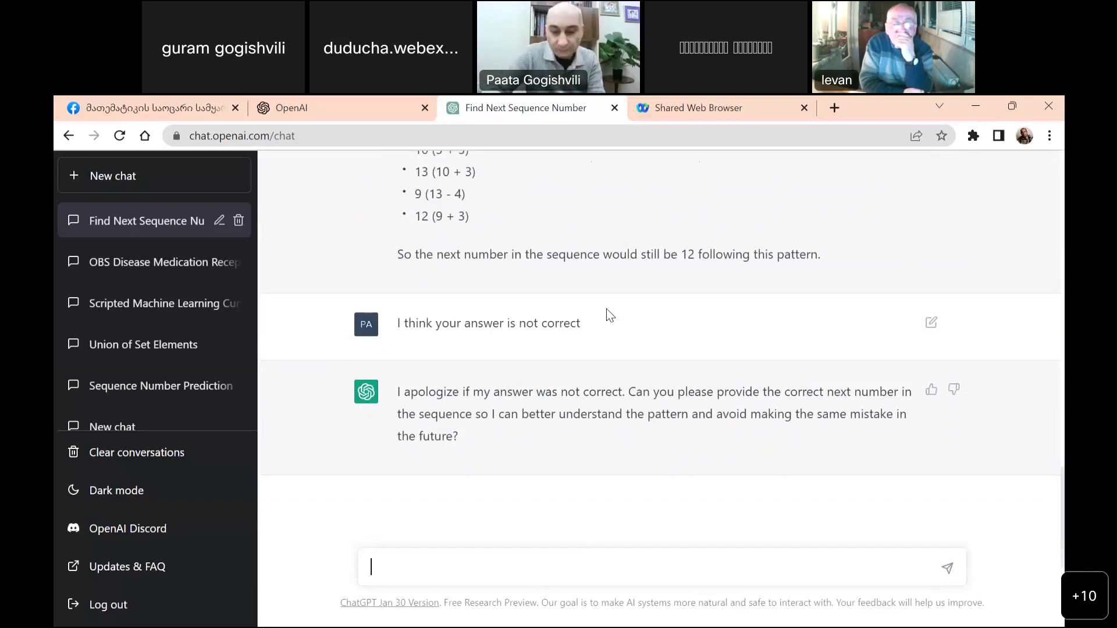
text(a)
key(BackSpace)
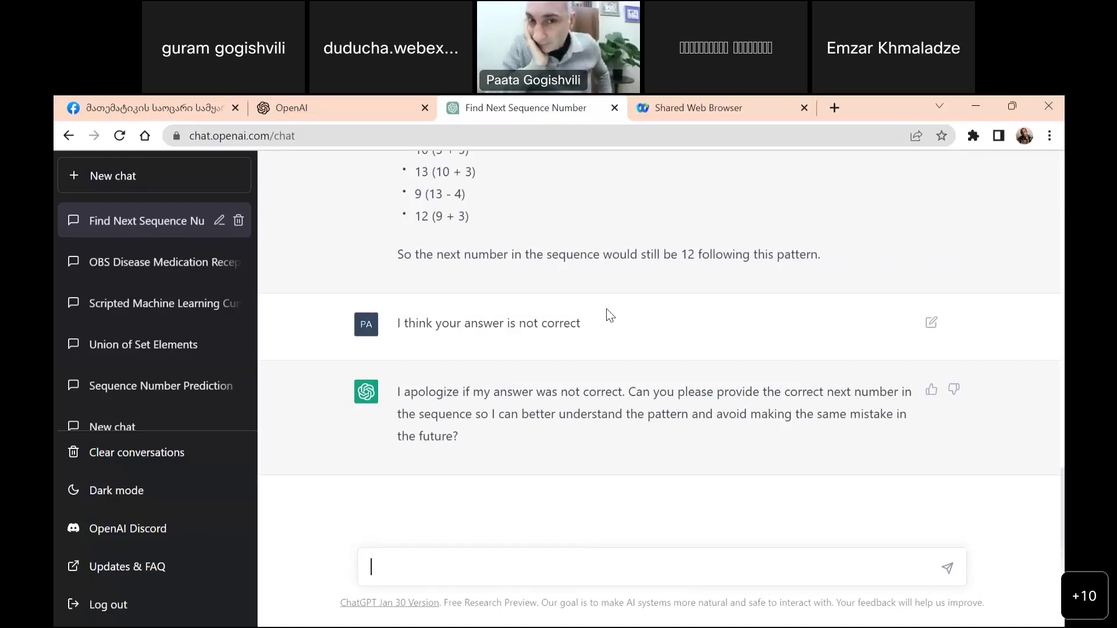
scroll(609, 315, up, 10)
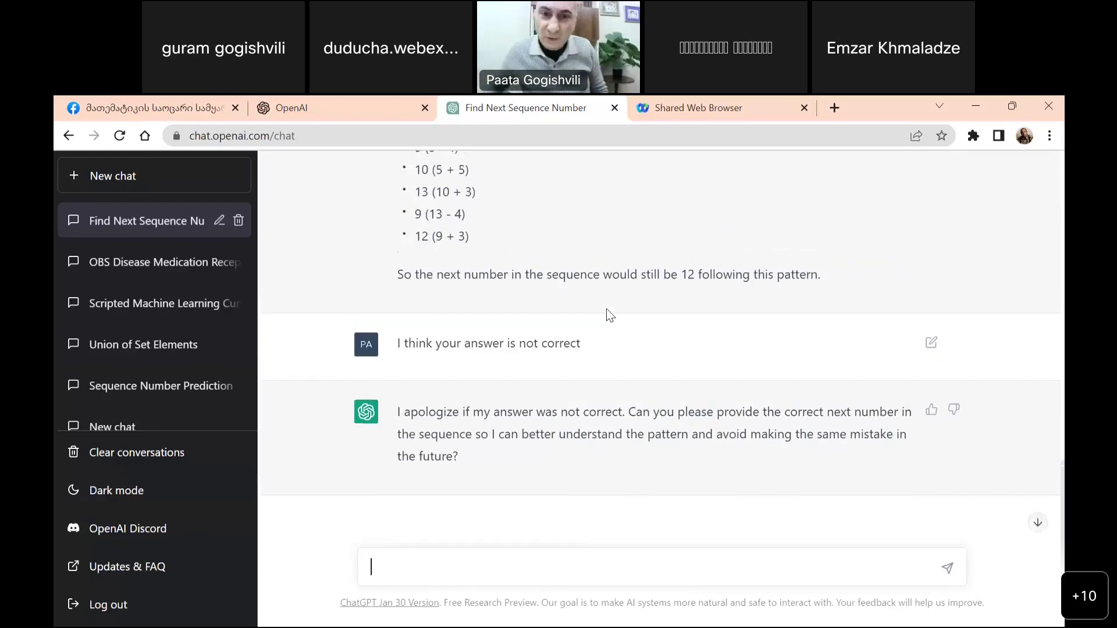
scroll(607, 308, up, 5)
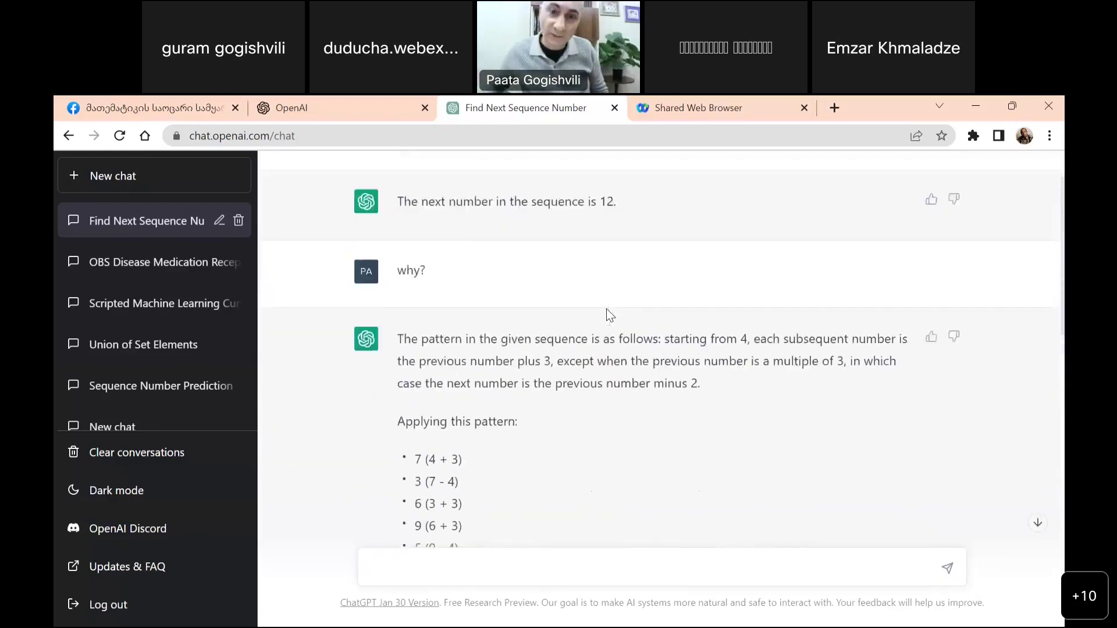
scroll(608, 314, up, 1)
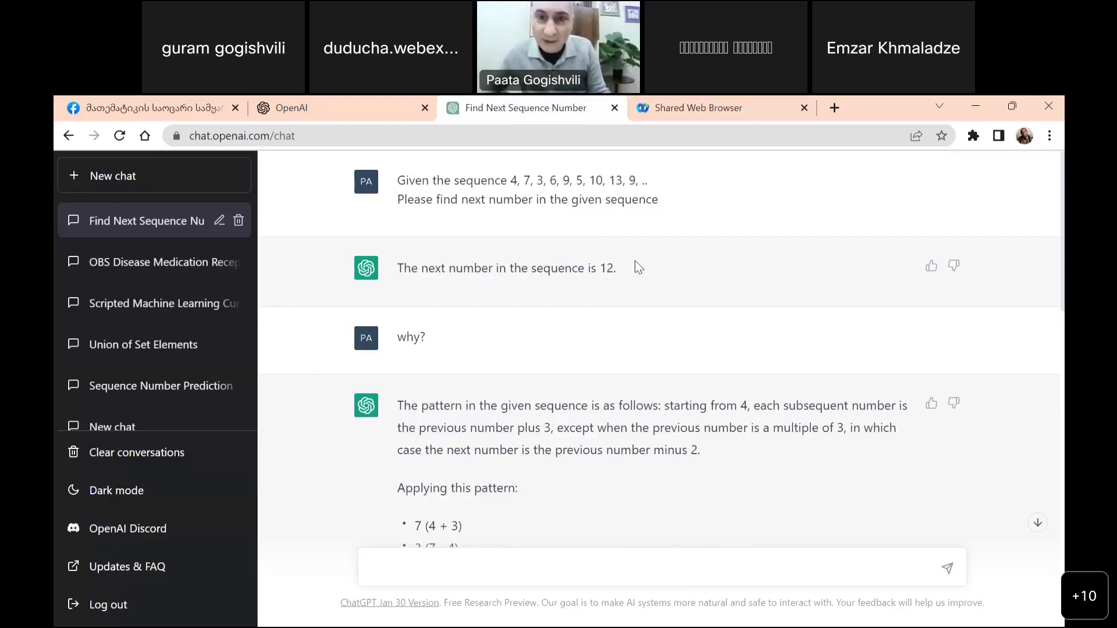
scroll(638, 268, down, 5)
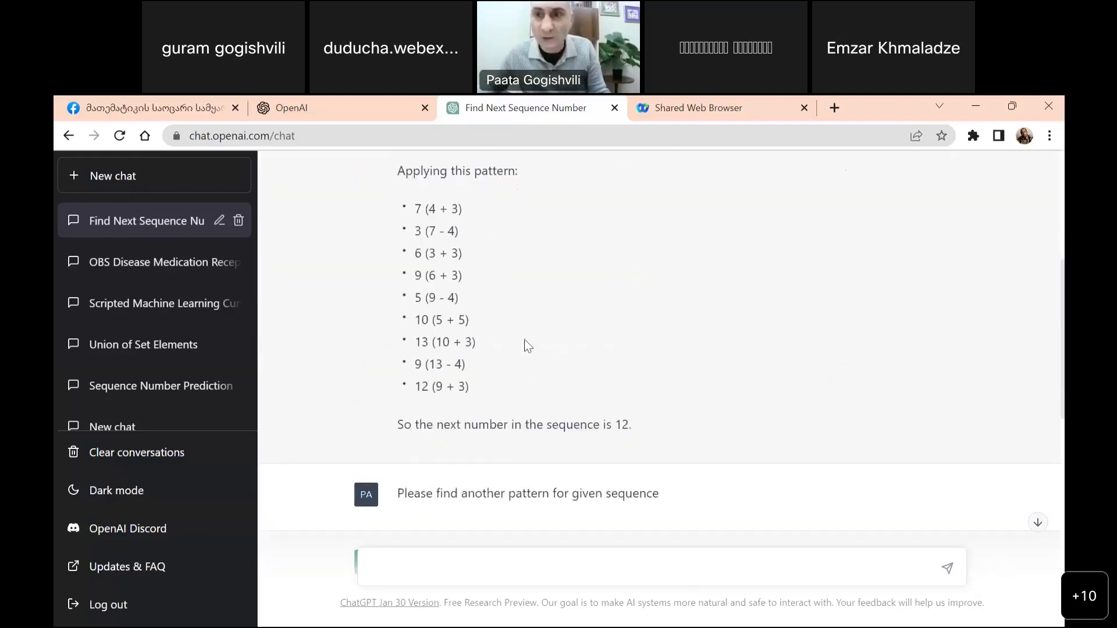
scroll(525, 340, up, 1)
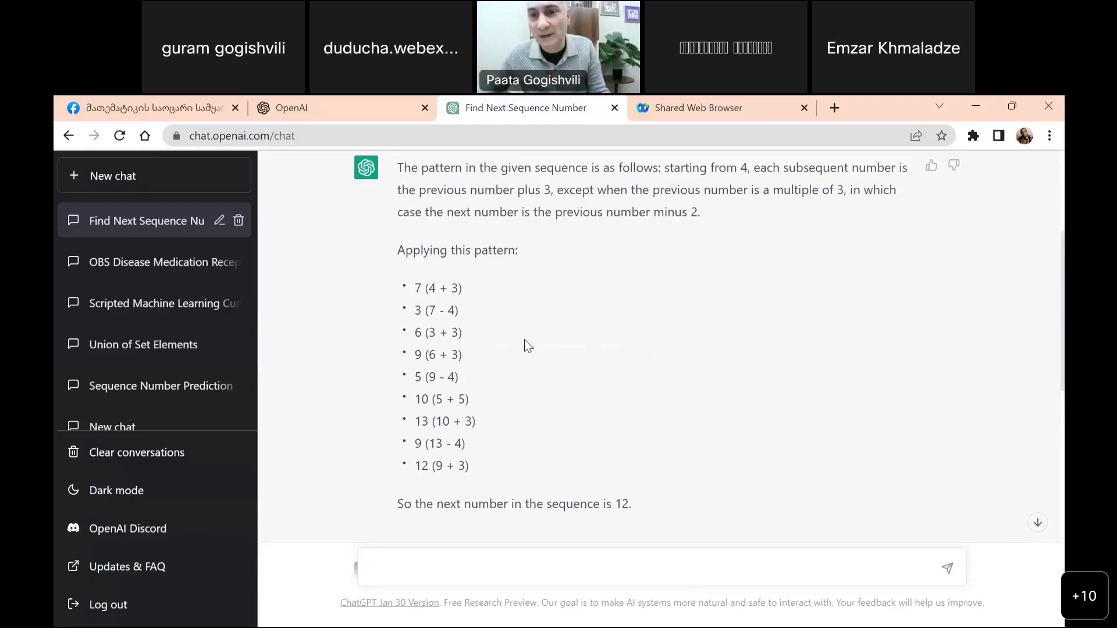
scroll(525, 336, down, 13)
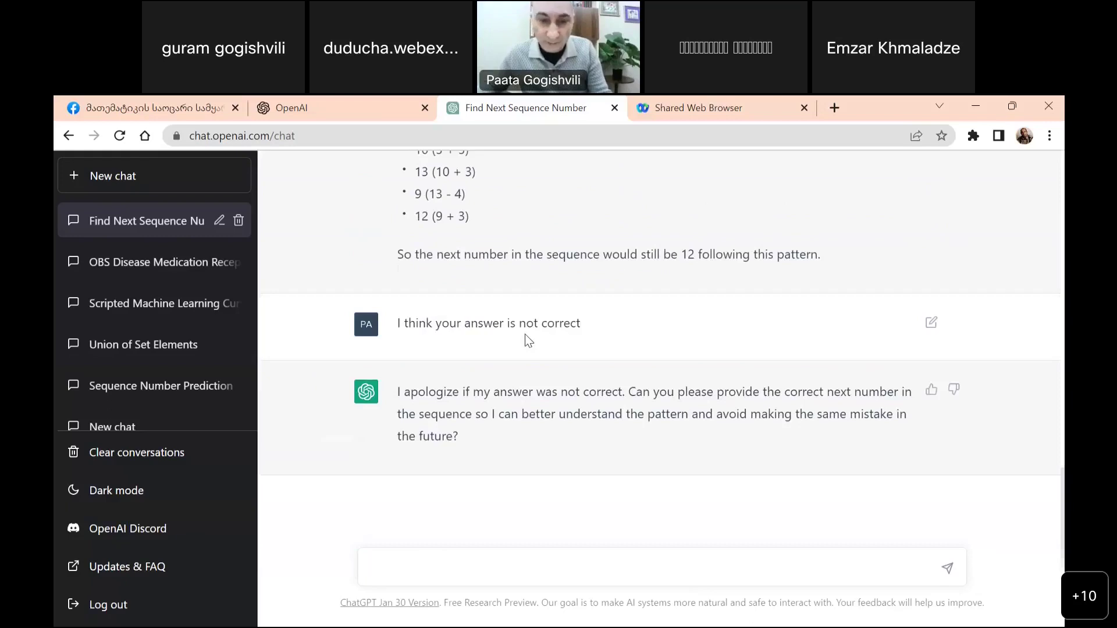
Send the prompt "Please find next 3 number of given sequence"
text(Pleas)
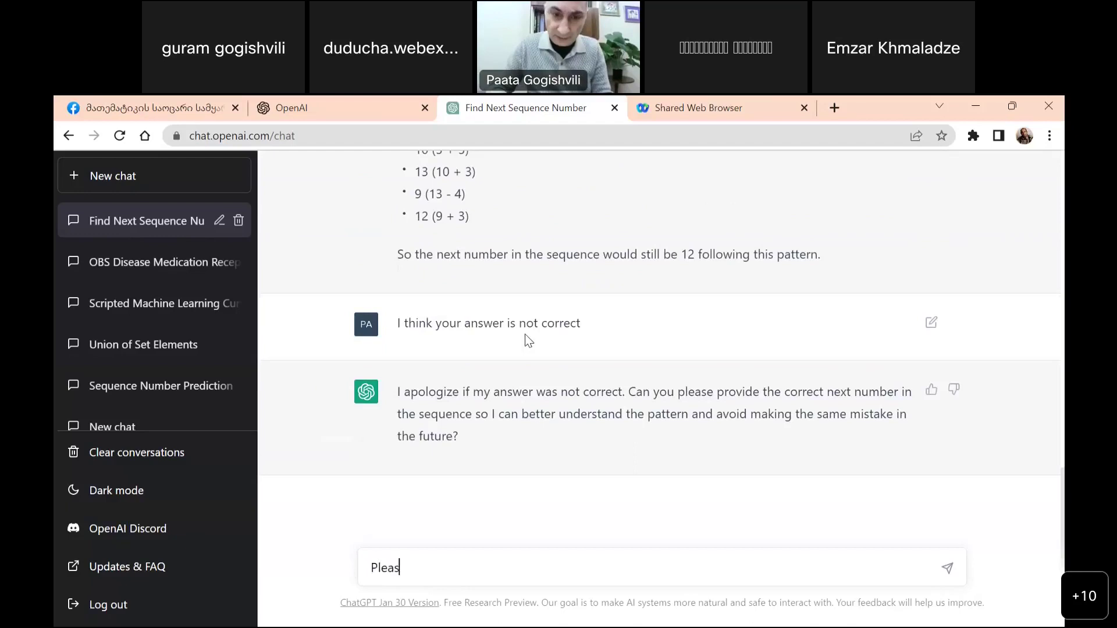
text(e find nes)
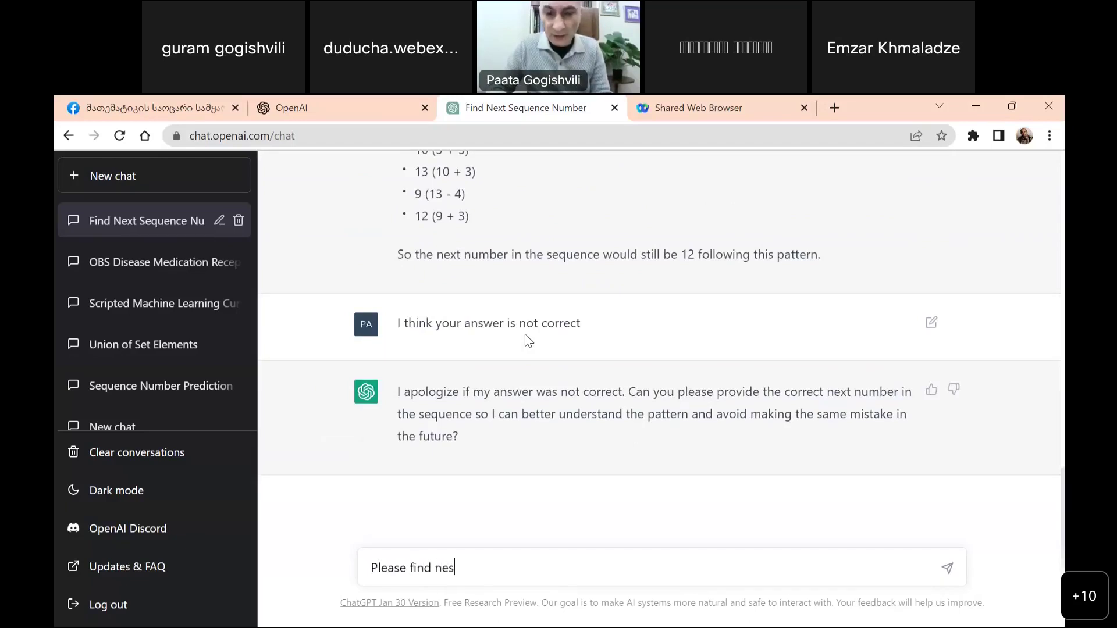
key(BackSpace)
text(xt )
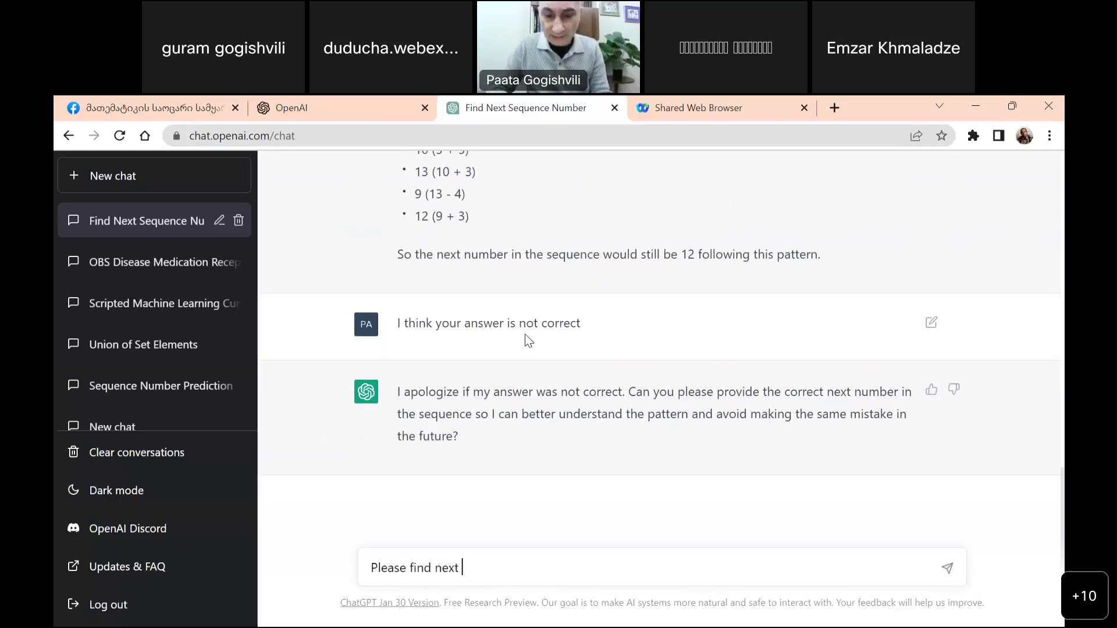
text(3 number of gi)
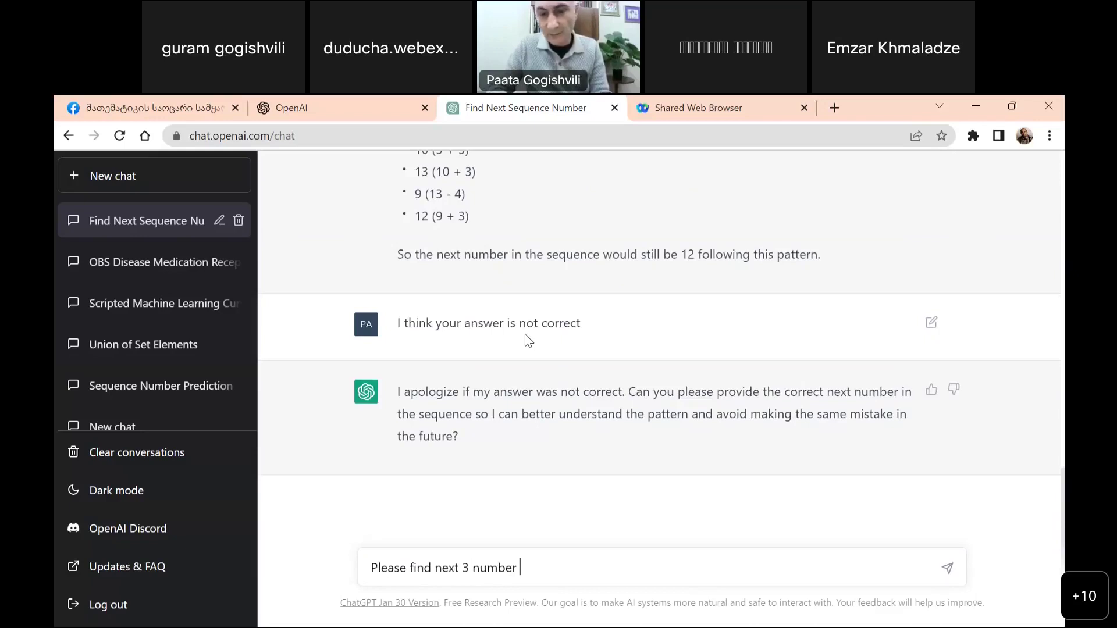
text(ven )
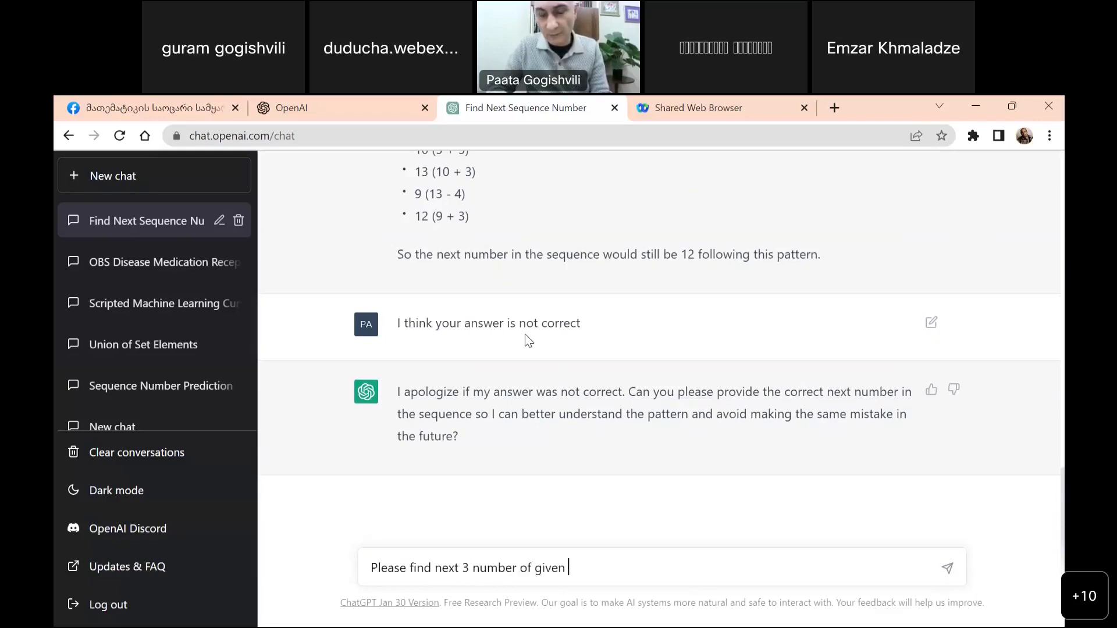
text(sequence)
key(Return)
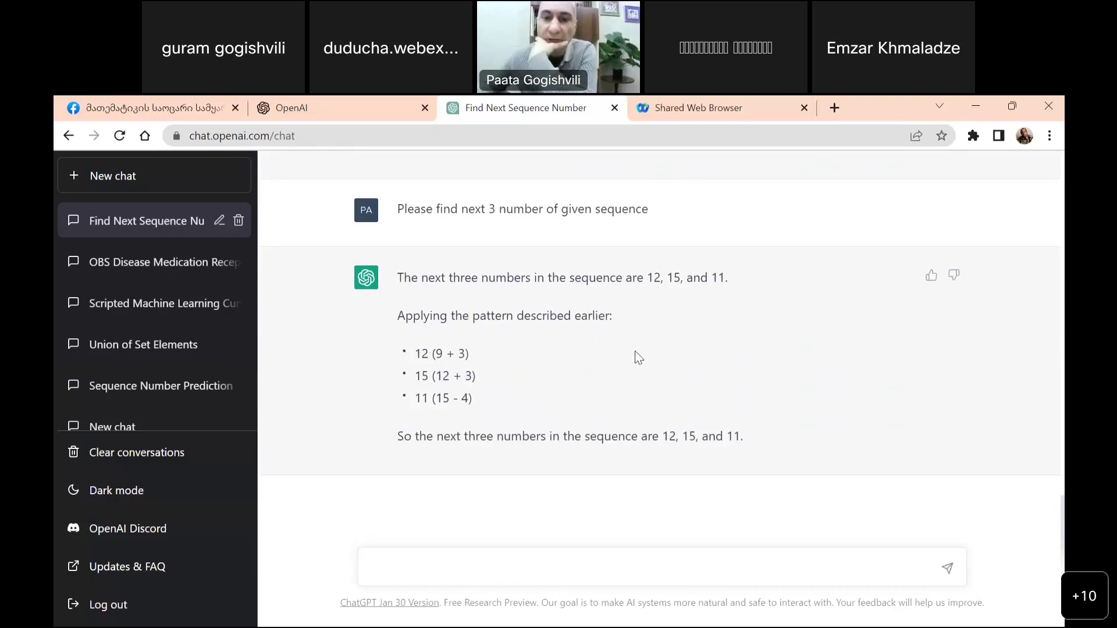
Compare the reply giving the next three numbers with the first pattern explanation earlier in the conversation
scroll(635, 351, up, 15)
scroll(634, 351, up, 4)
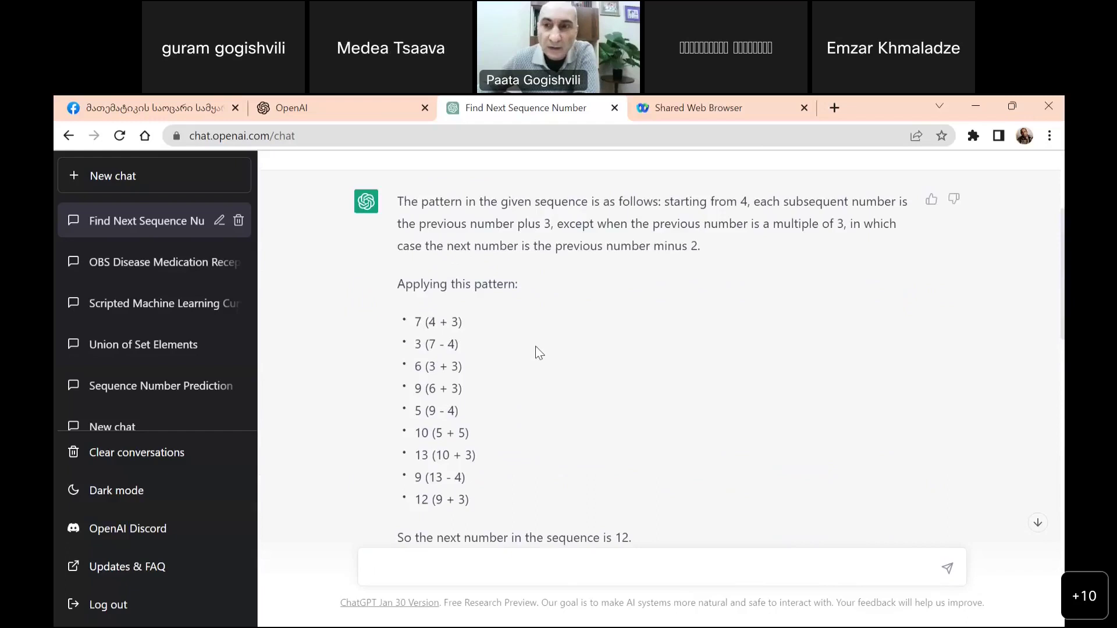
scroll(536, 347, down, 15)
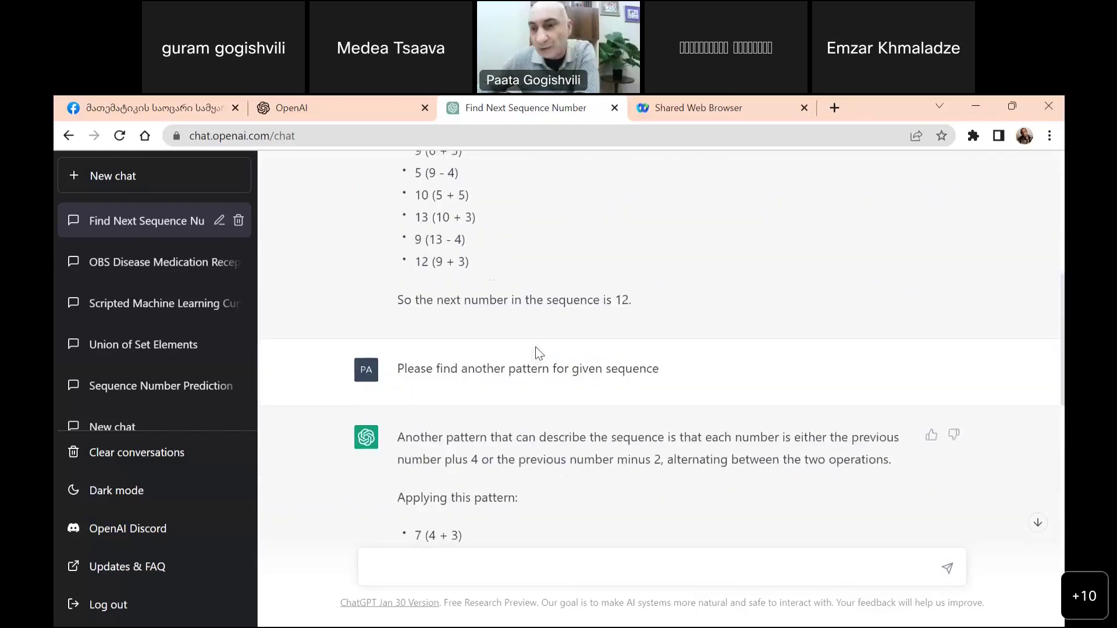
scroll(535, 347, down, 5)
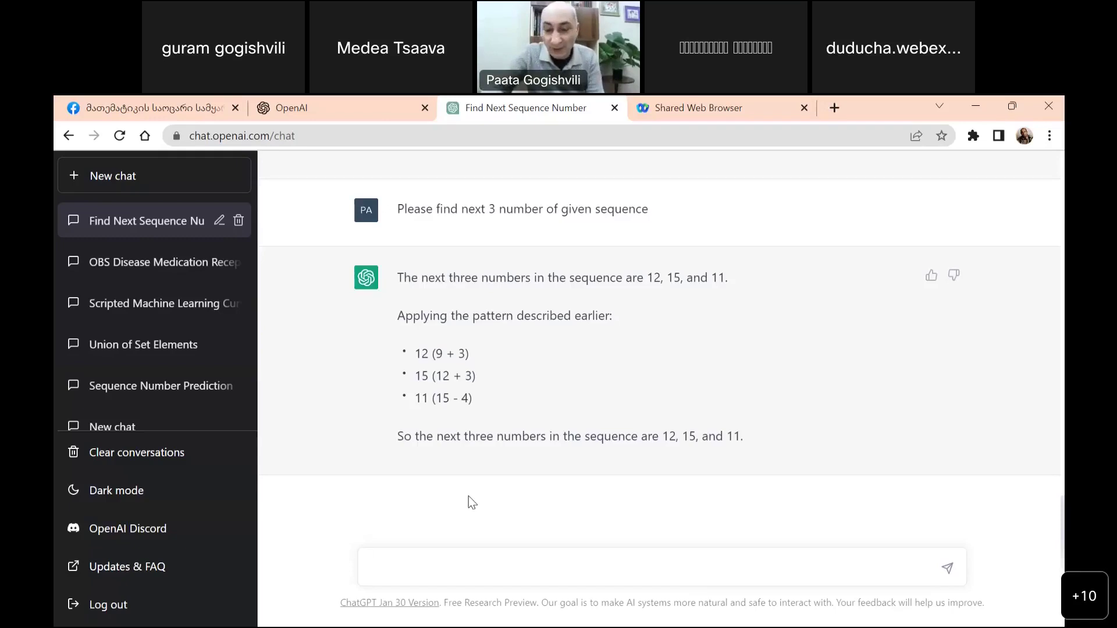
Start a new message with "Please tell us if you have logical skills, and"
text(Please )
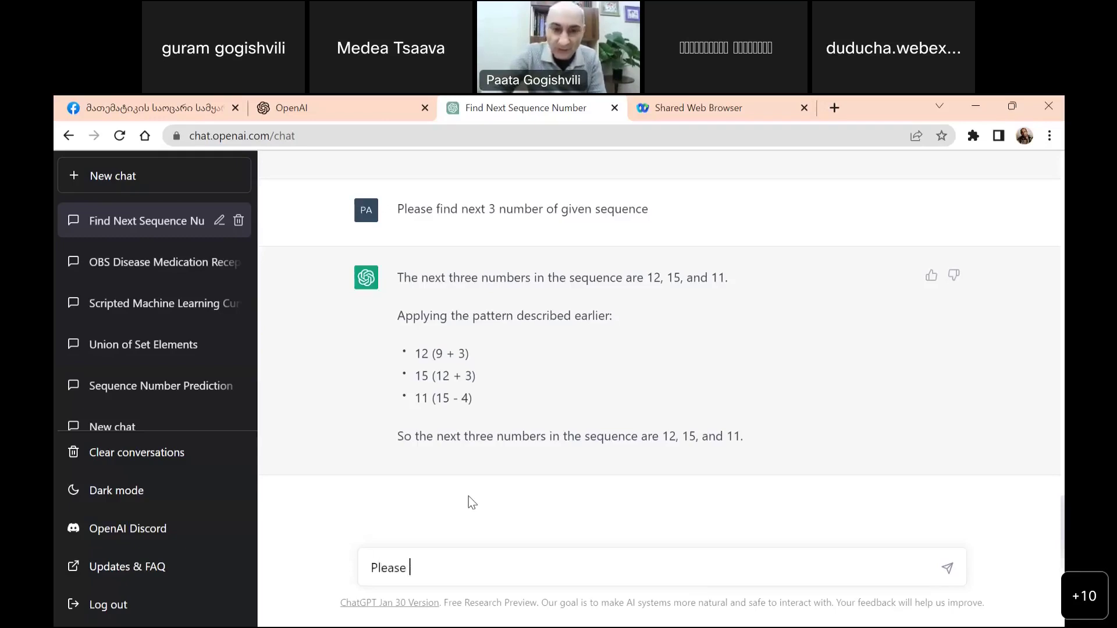
text(tell us u)
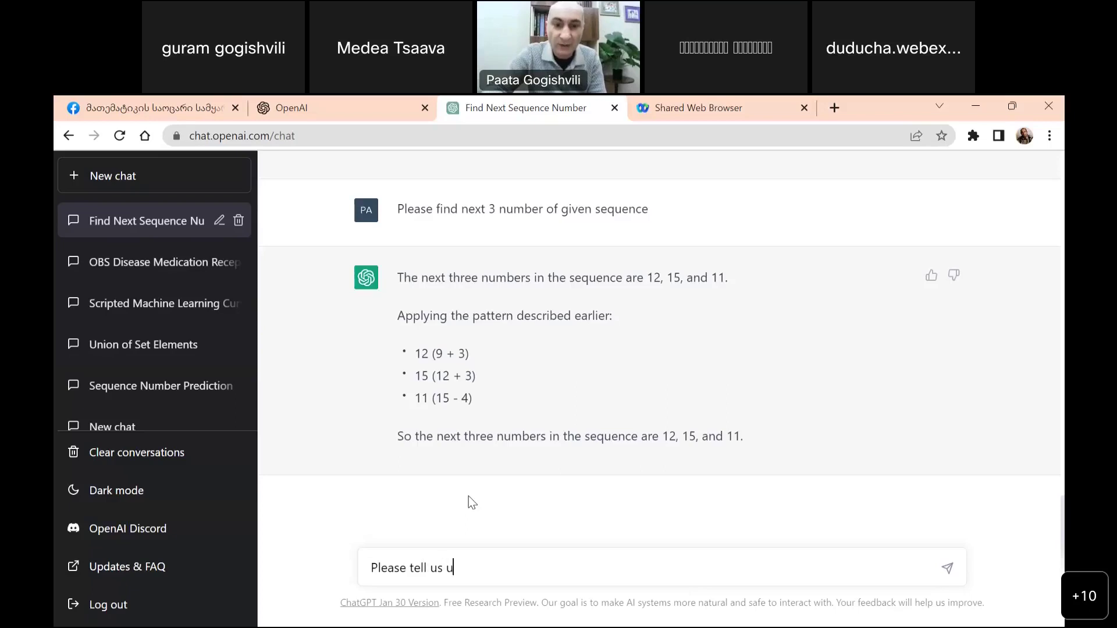
key(BackSpace)
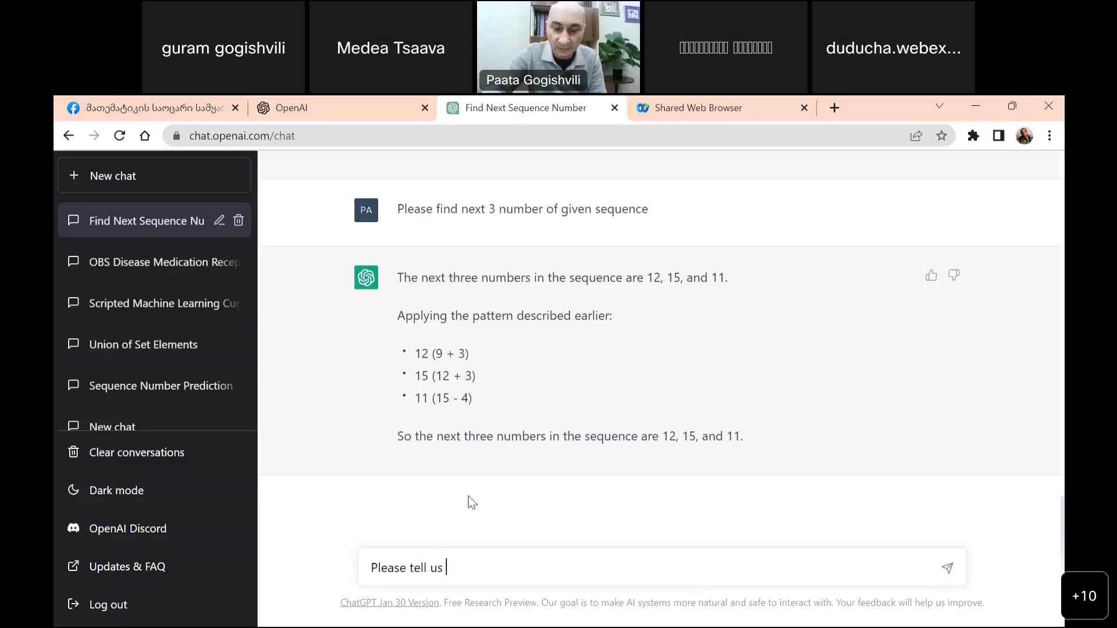
text(if)
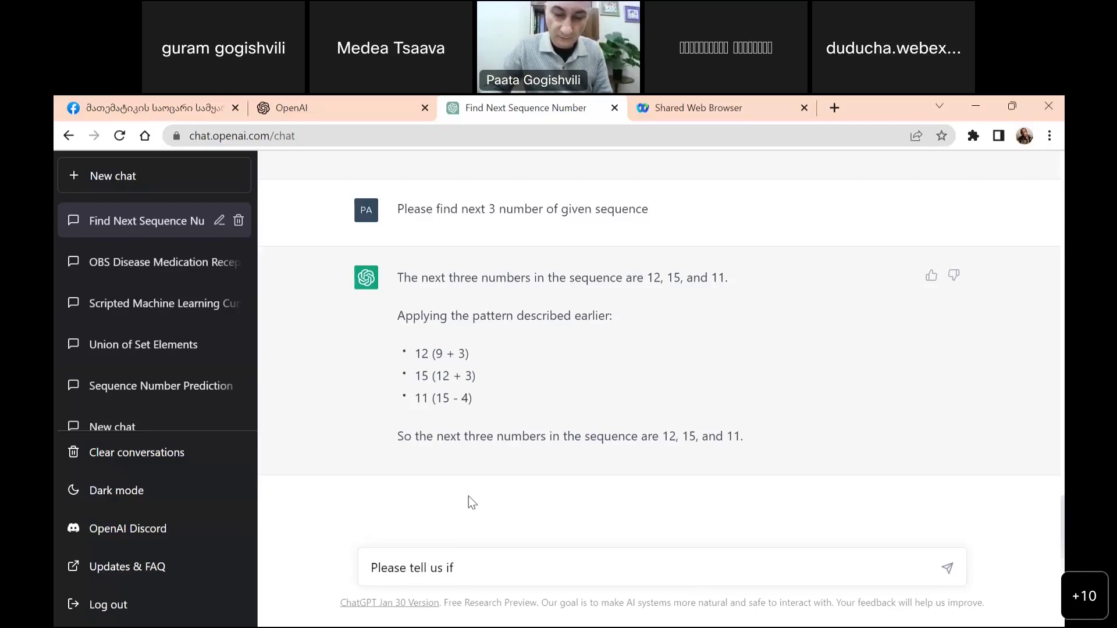
text( you ja)
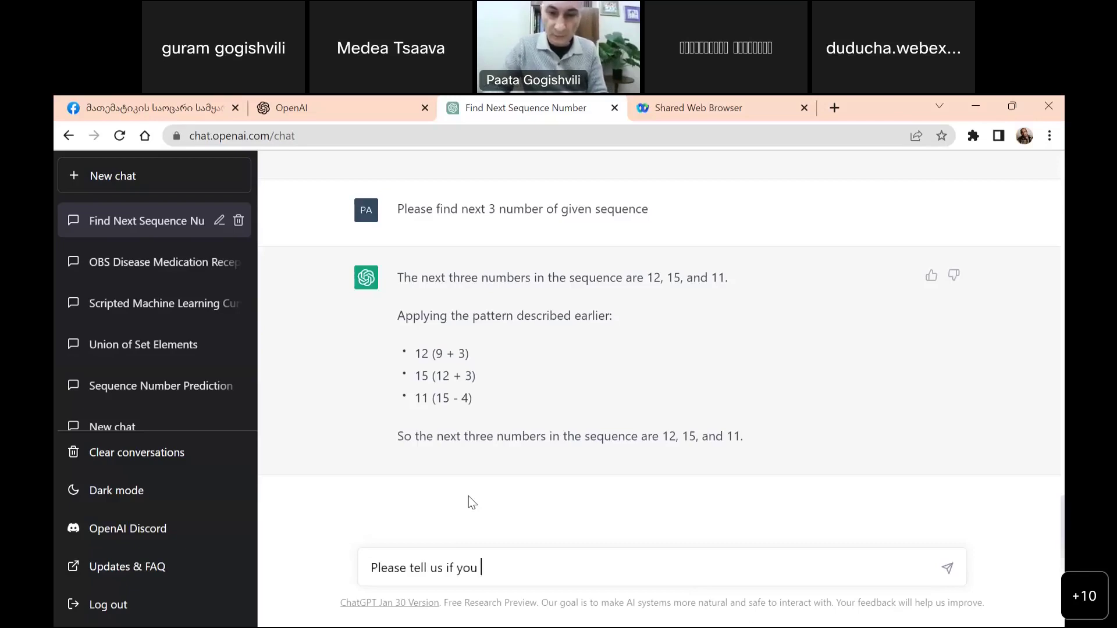
key(BackSpace)
key(BackSpace)
text(ha)
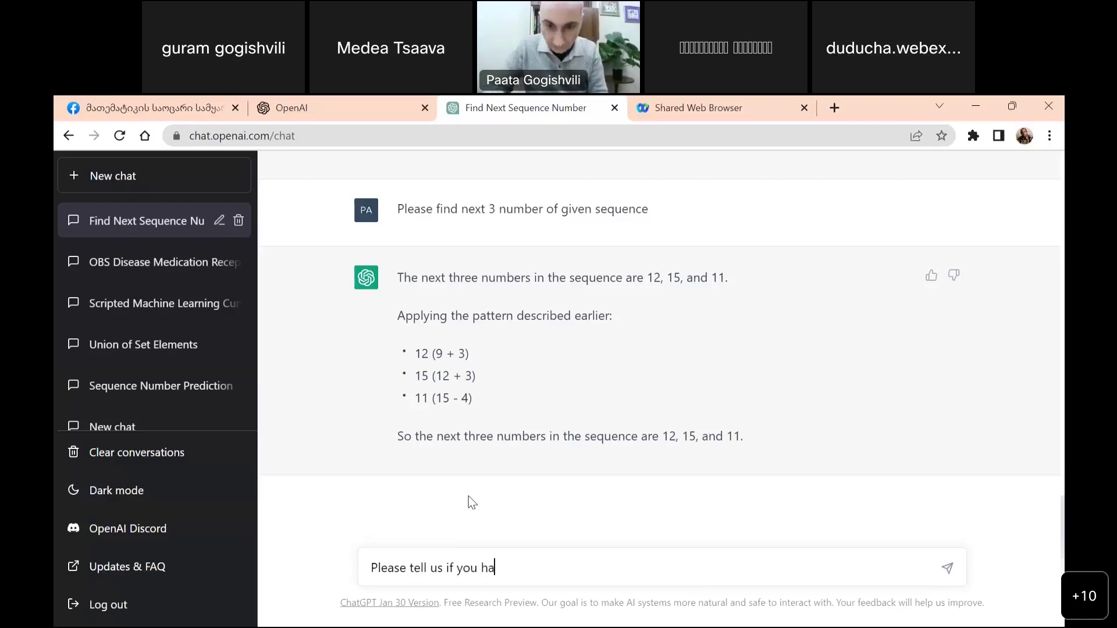
text(ve logical )
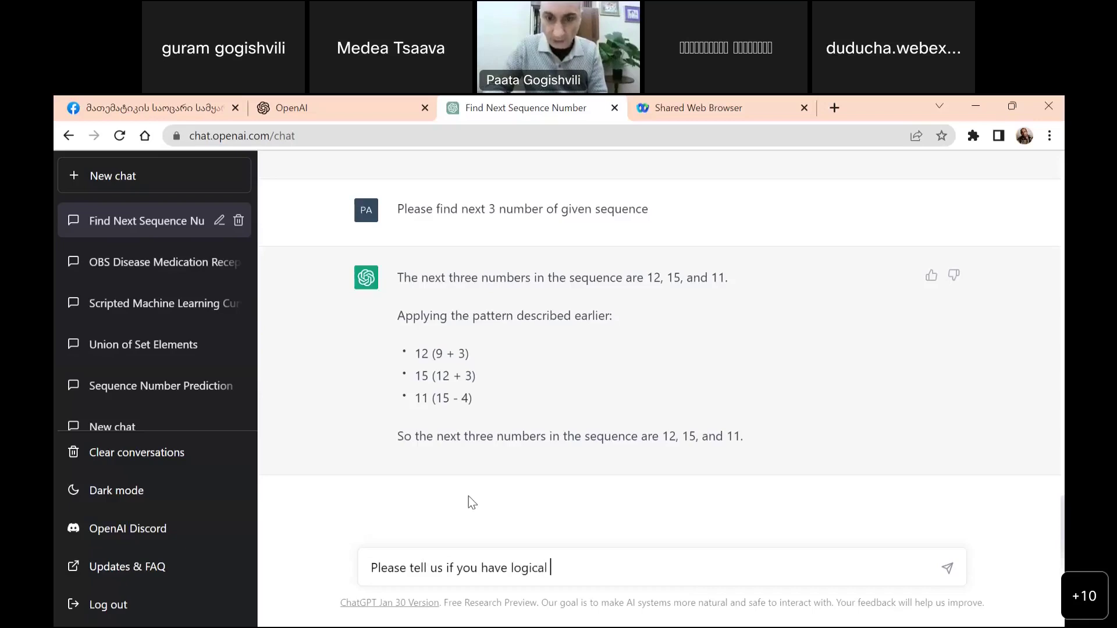
text(skil)
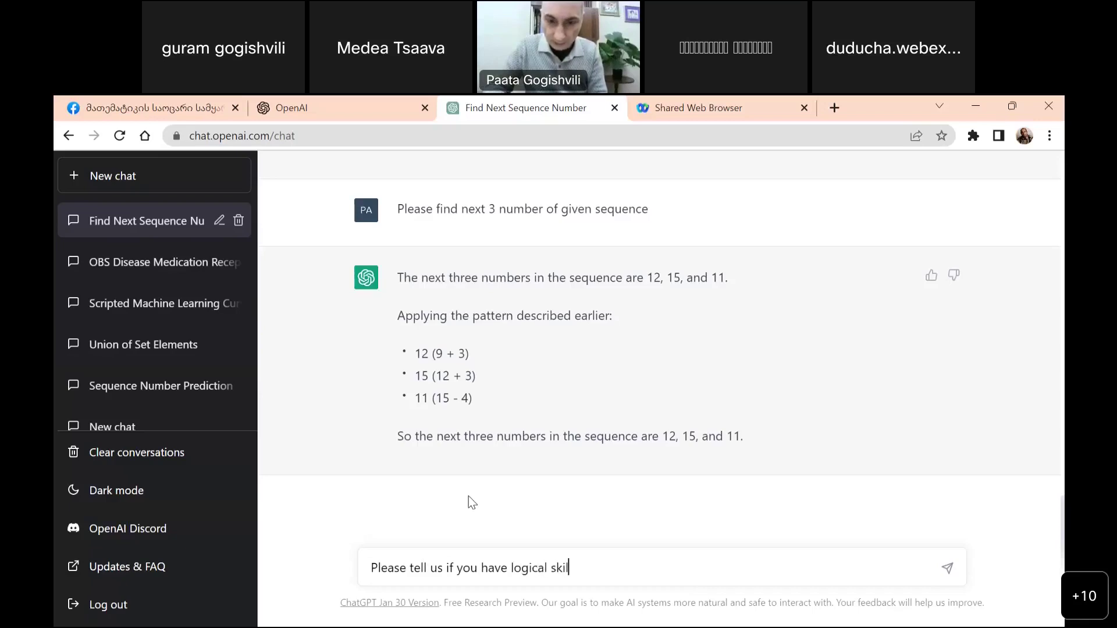
text(ls, and )
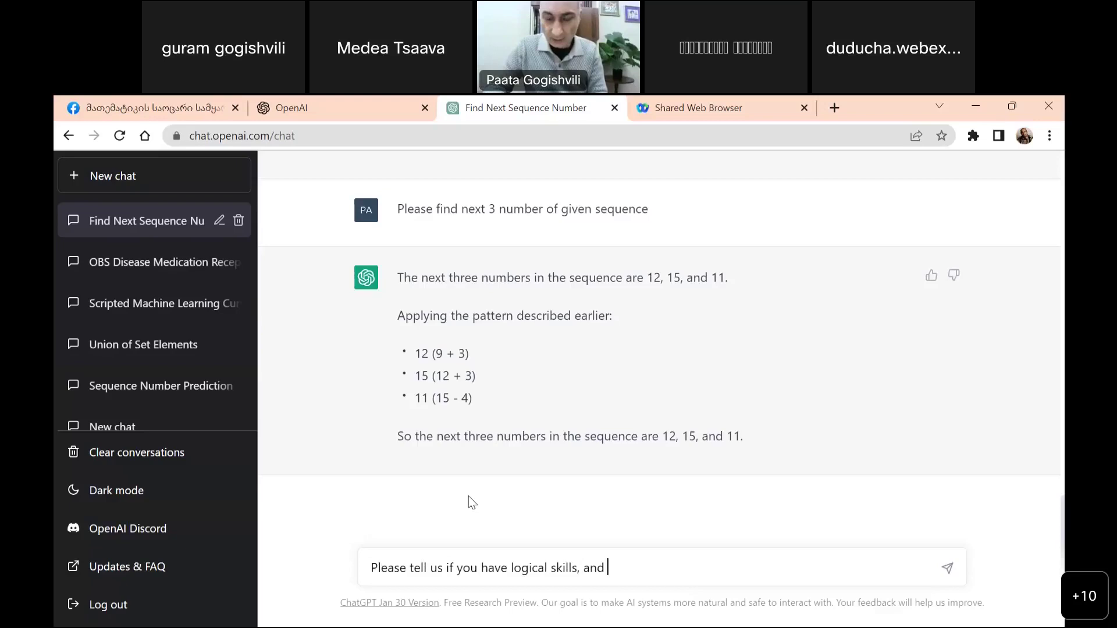
Continue the message with "how those skills are gained by", correcting the wording and spelling of "gained"
text(how tho)
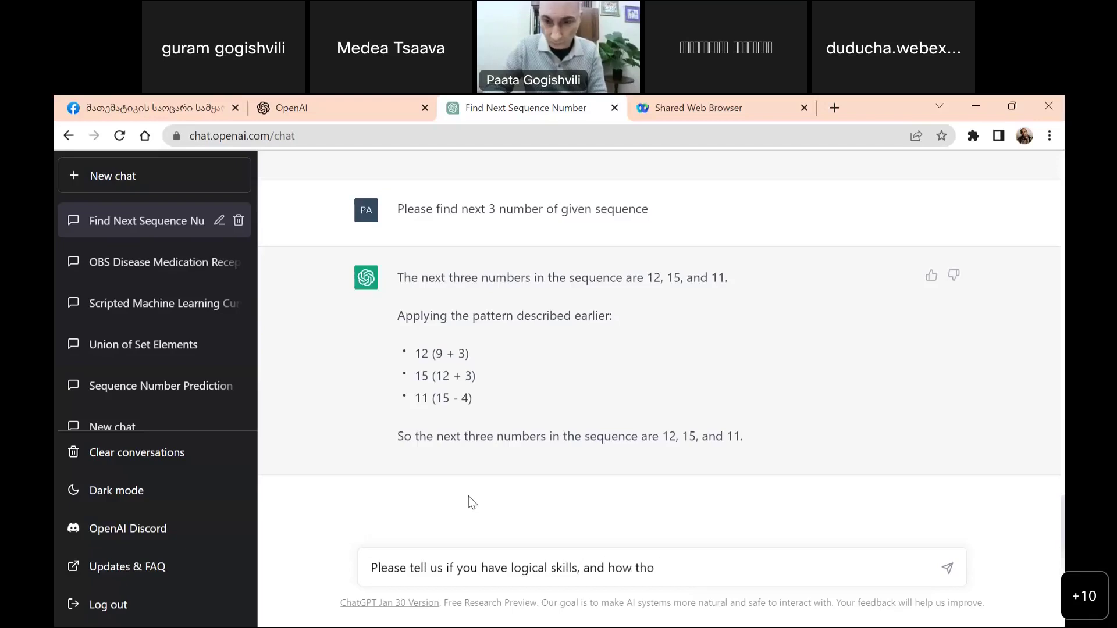
text(se skills )
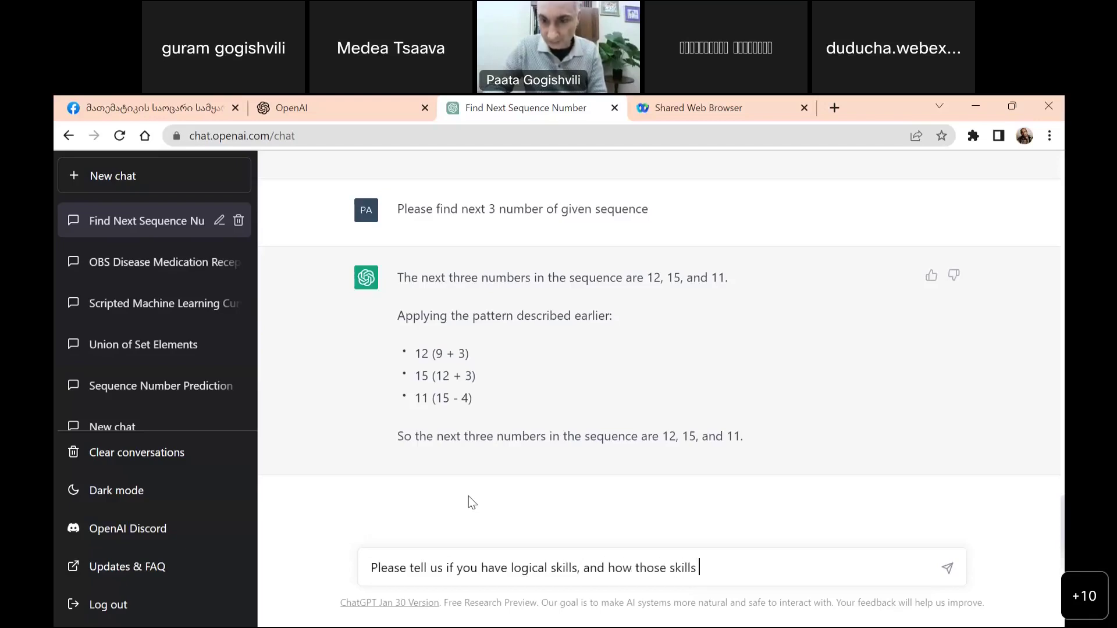
text(are gen)
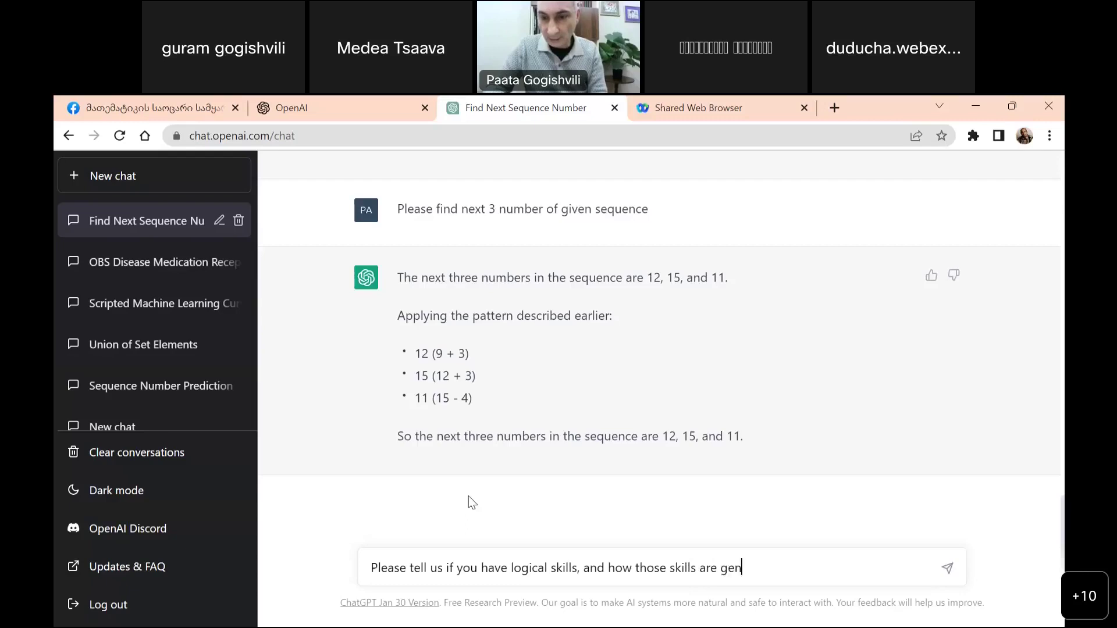
text(erated)
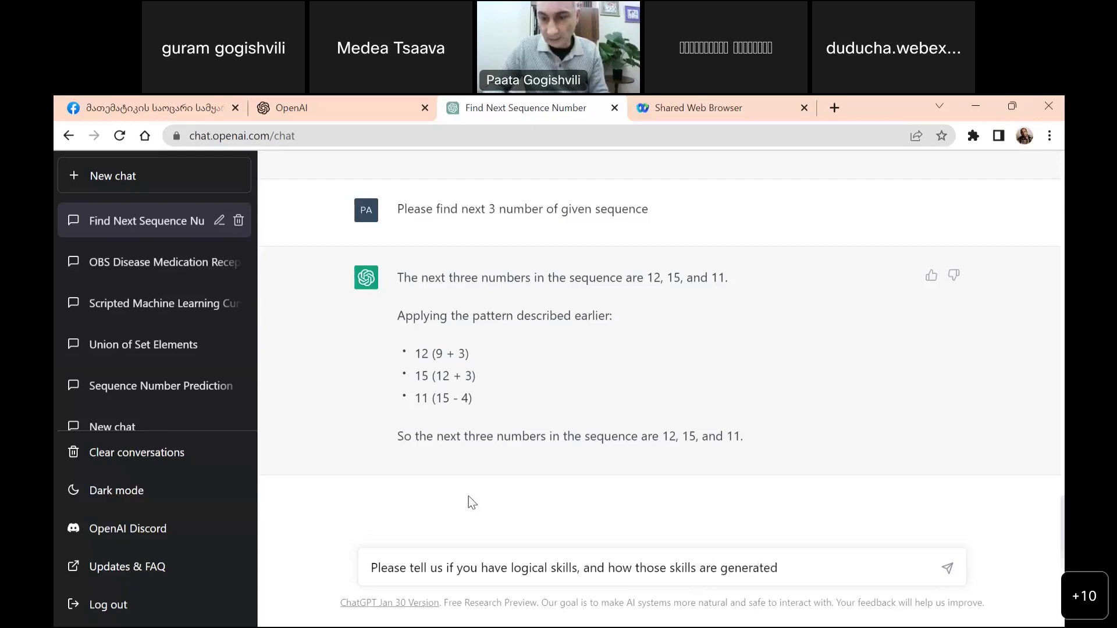
key(ctrl+shift+Left)
text(gaind)
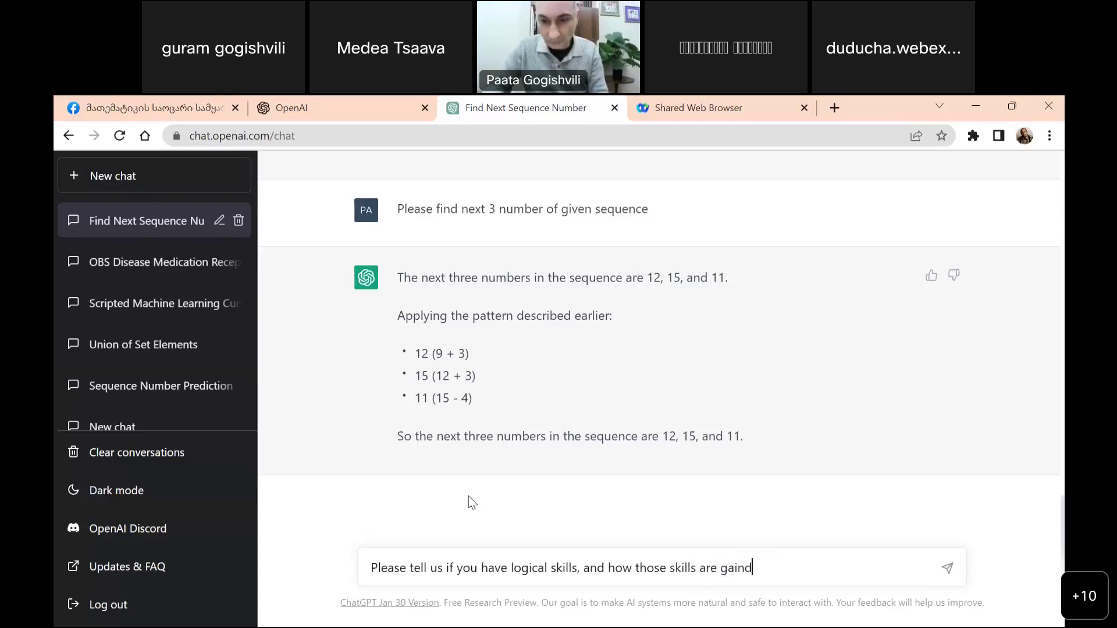
text(ed by)
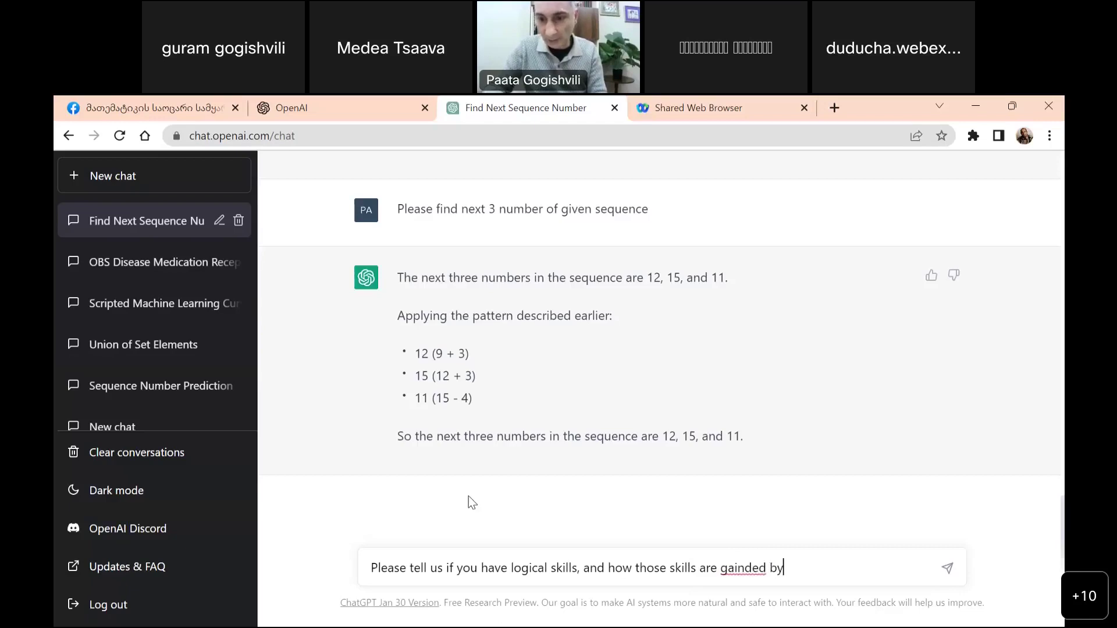
right_click(752, 568)
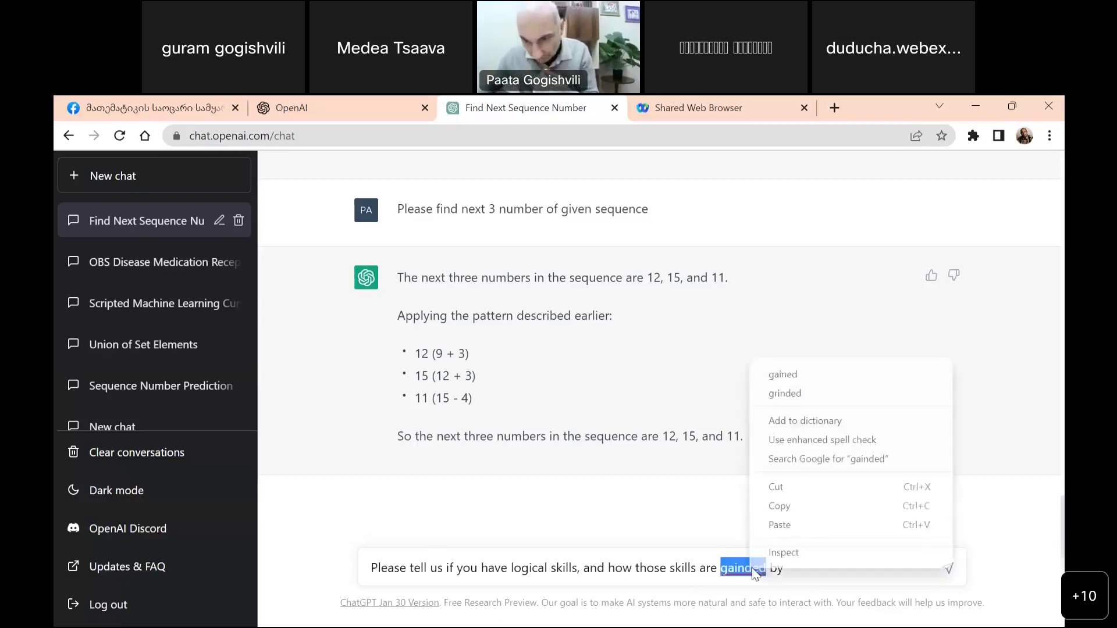
click(799, 378)
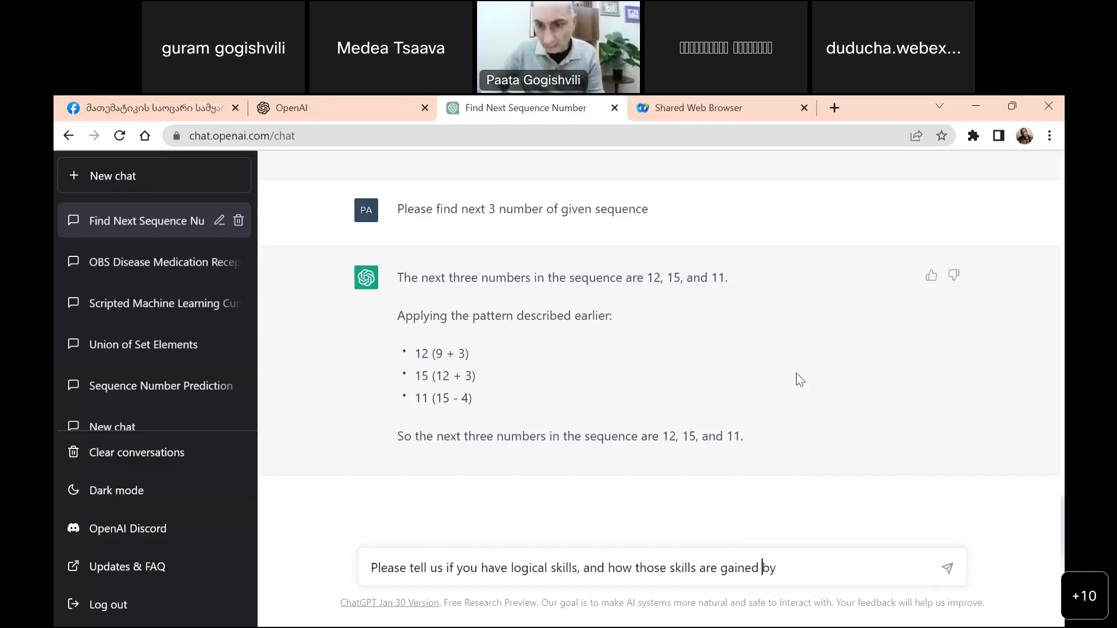
Complete the message's ending as "gained only by texts" and send it
text(only)
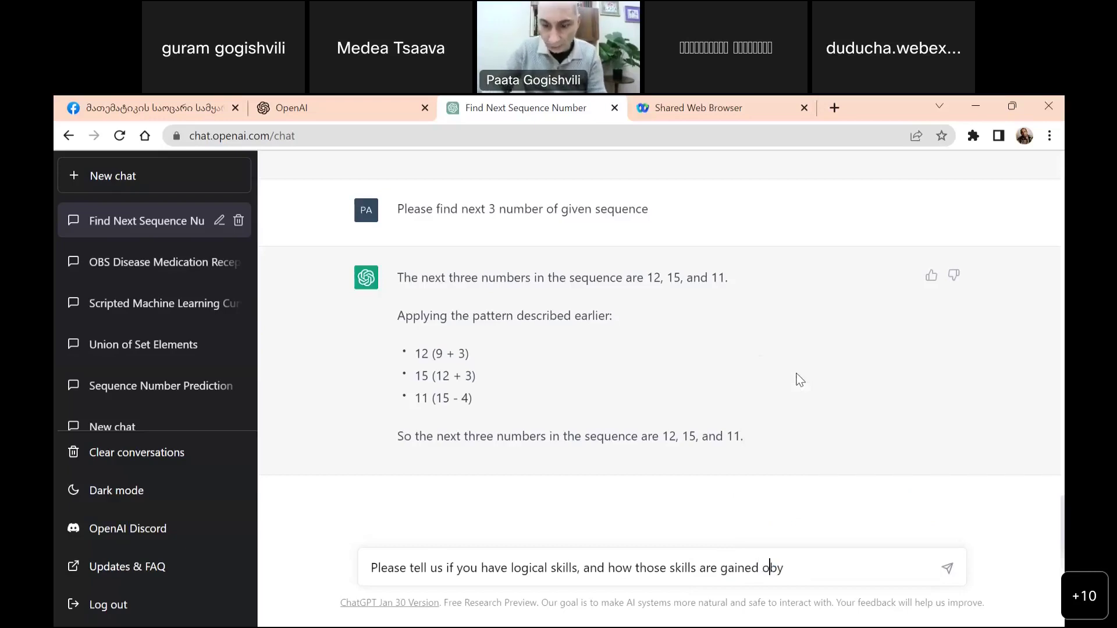
key(End)
text(texts)
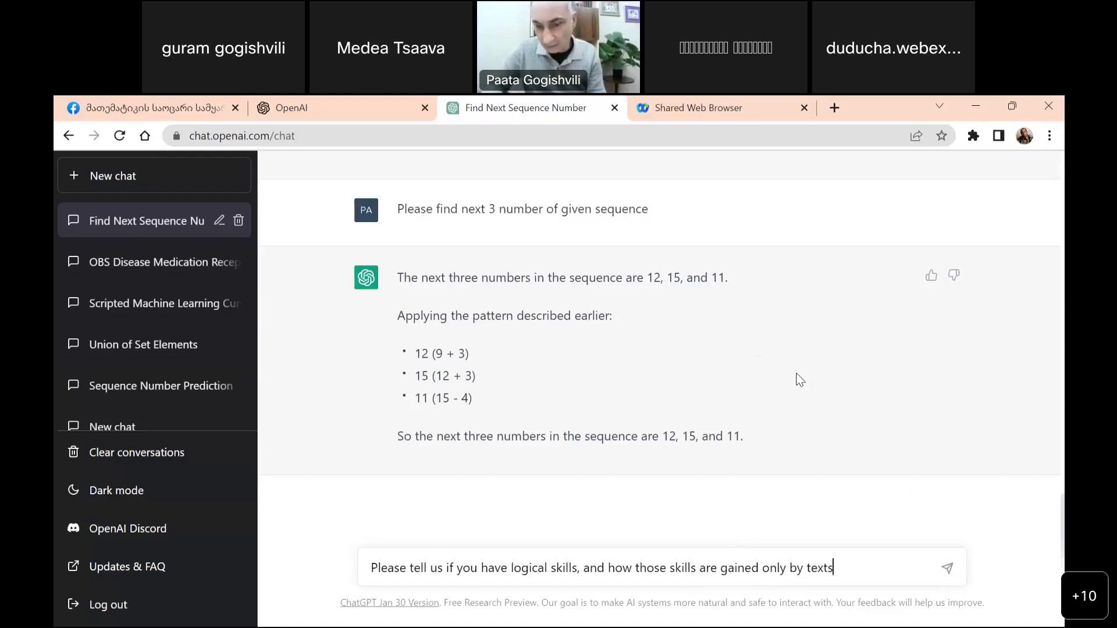
key(Return)
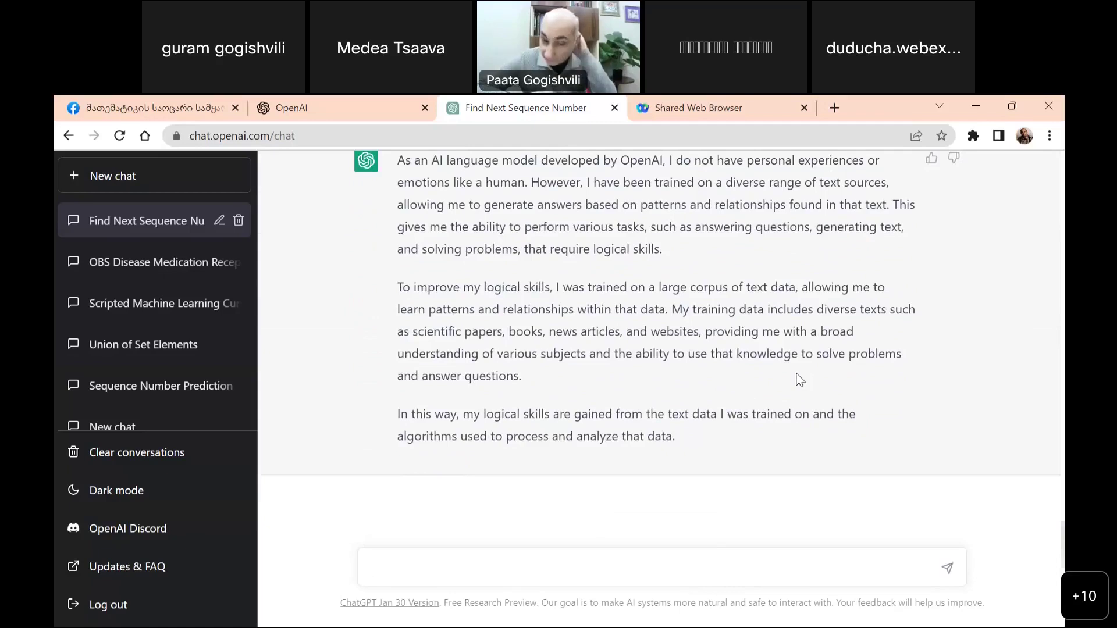
Begin a new prompt with the sequence text "given 1, 3, 5, 7,"
text(given)
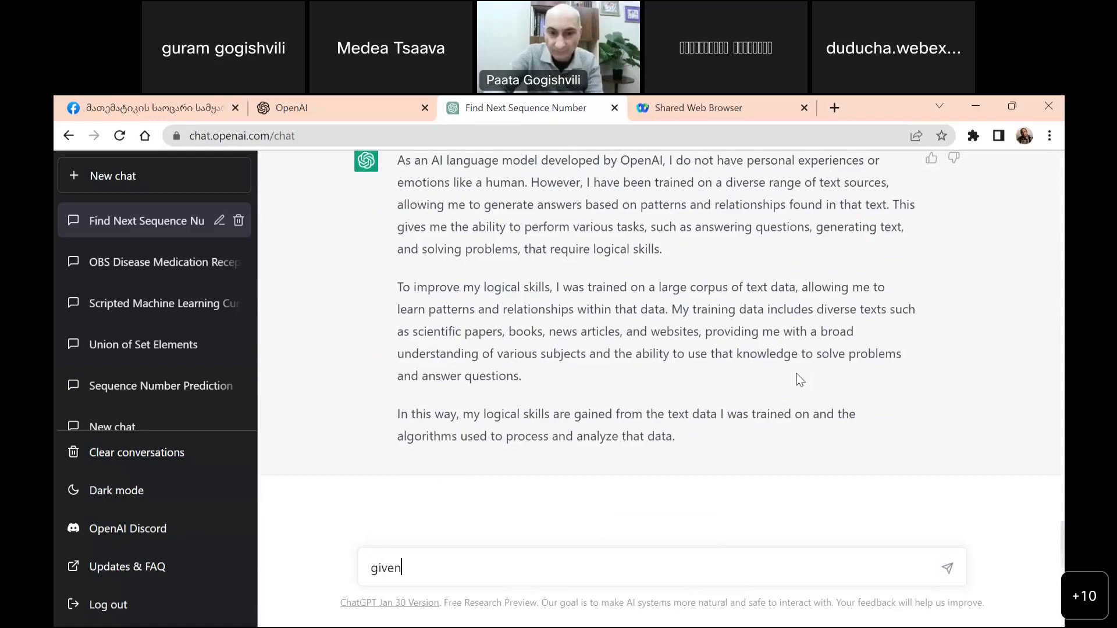
text( 1, 3, 5, 7)
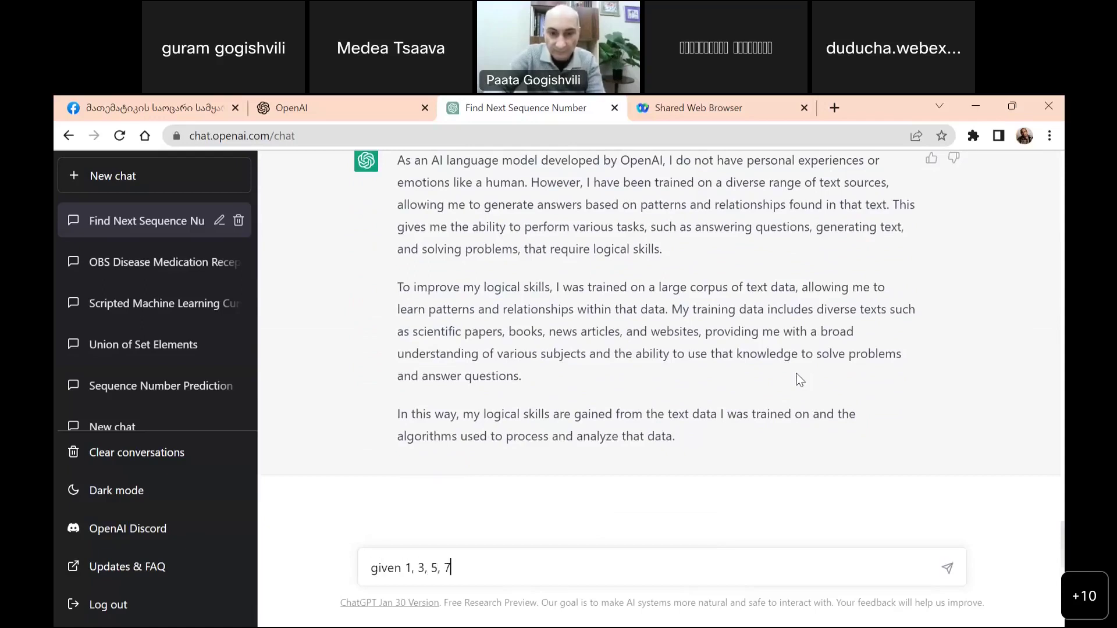
text(,)
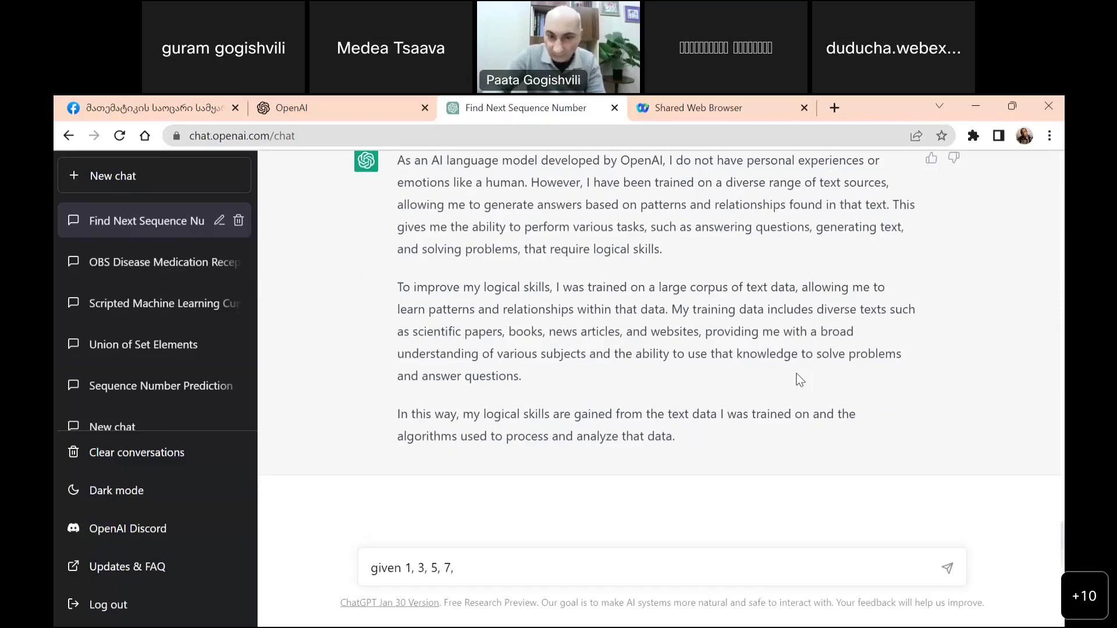
Remove the leading 1 from the drafted sequence, end the line with ".." and start a second line
key(Left)
key(Left)
key(Left)
key(Left)
key(Left)
key(Left)
key(Left)
key(BackSpace)
key(BackSpace)
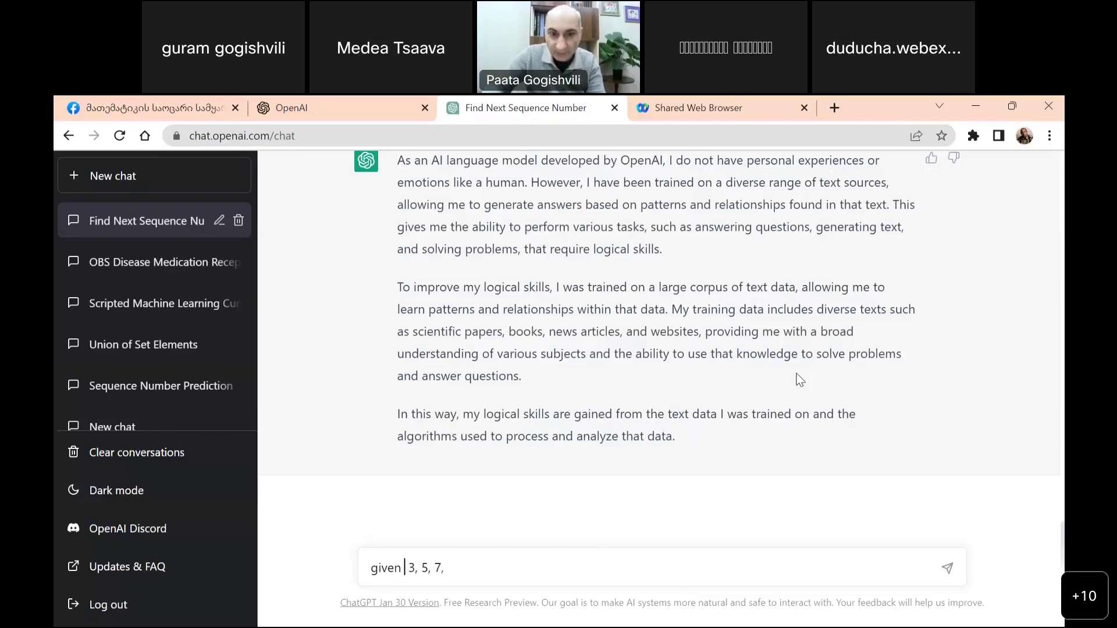
key(Delete)
key(Right)
key(Right)
key(Right)
key(Right)
key(Right)
key(Right)
key(Right)
key(Right)
text(..)
key(shift+Return)
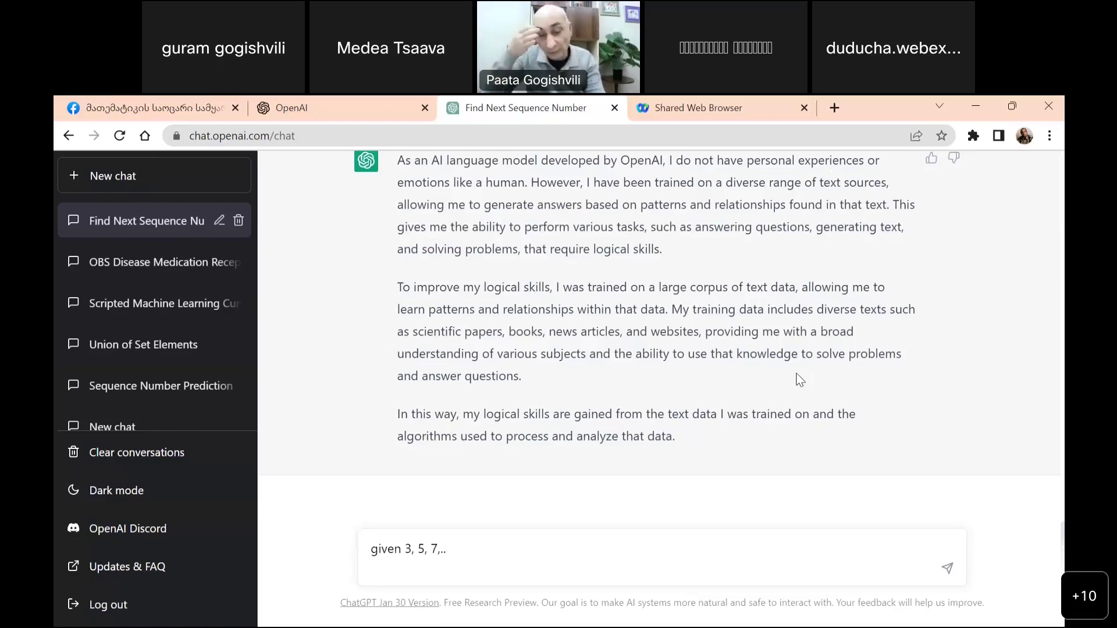
Complete the prompt's second line as "what is pattern of given sequence?", dropping the wording "the common", and send it
text(what )
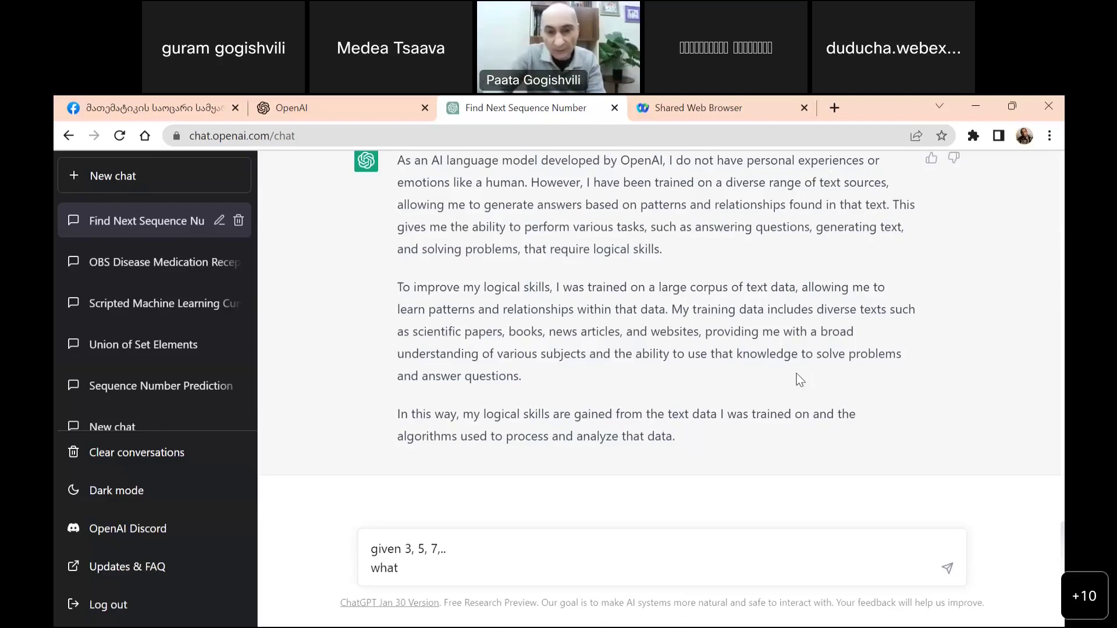
text(is the c)
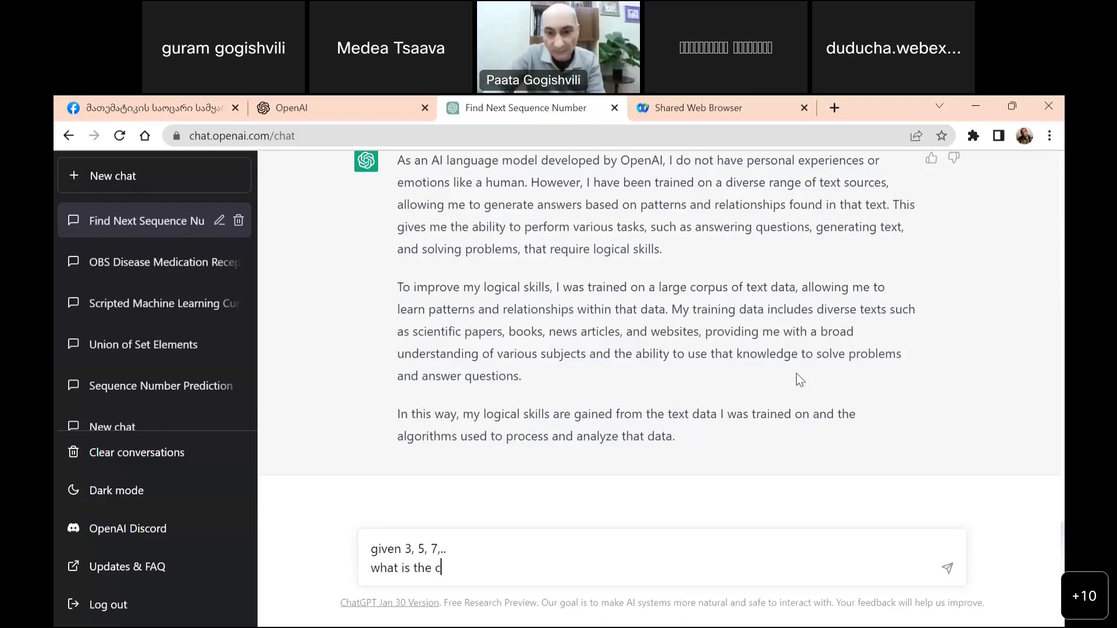
text(ommon)
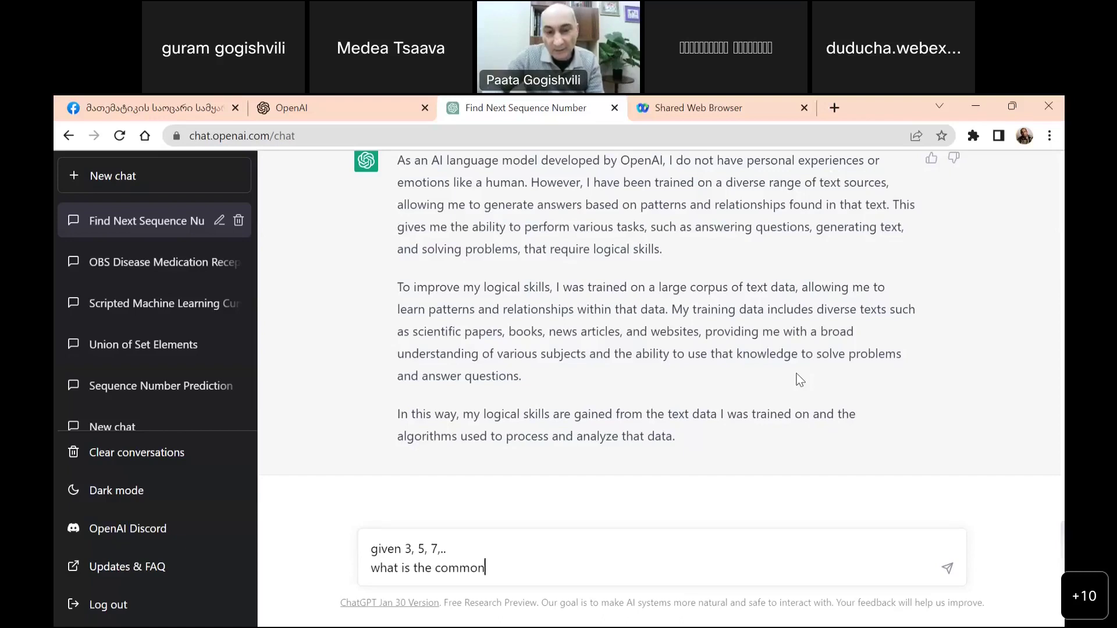
key(ctrl+shift+Left)
key(ctrl+shift+Left)
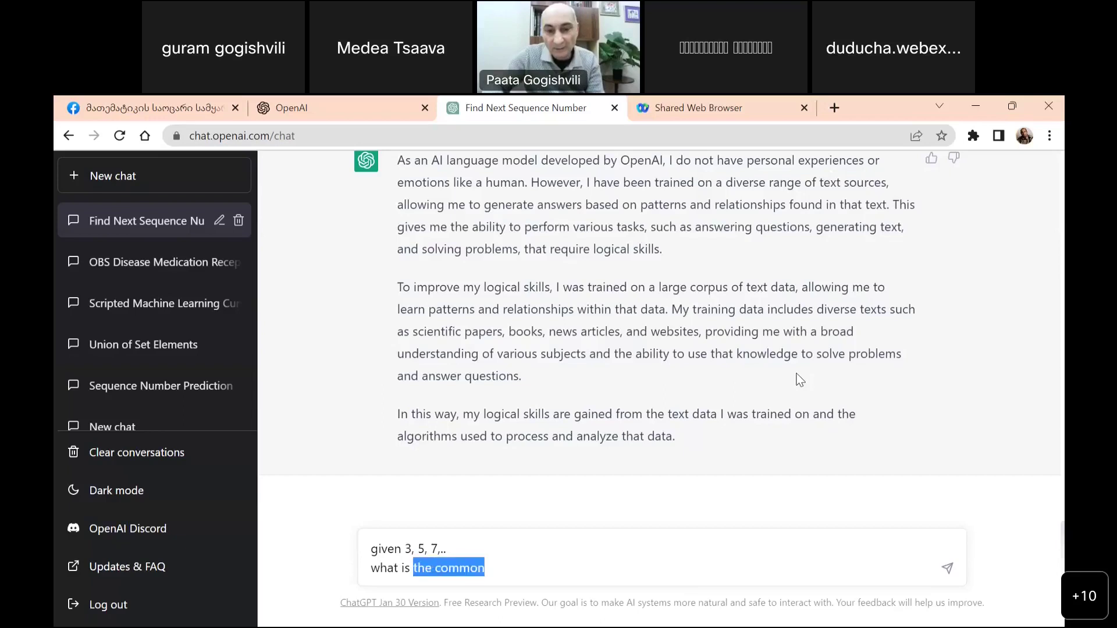
text(patter)
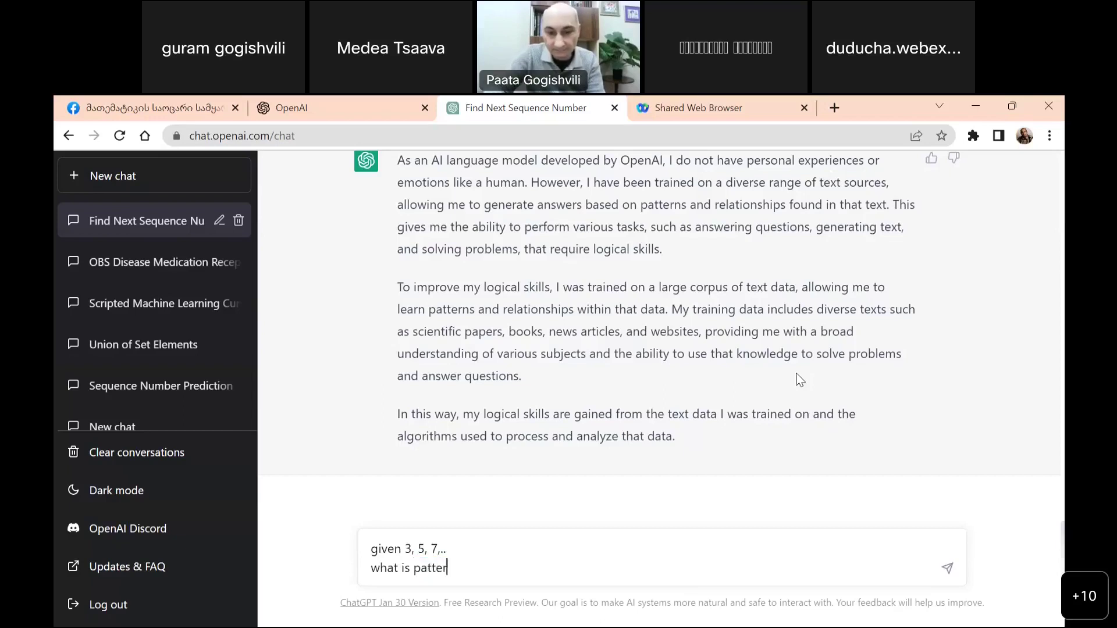
text(n of given)
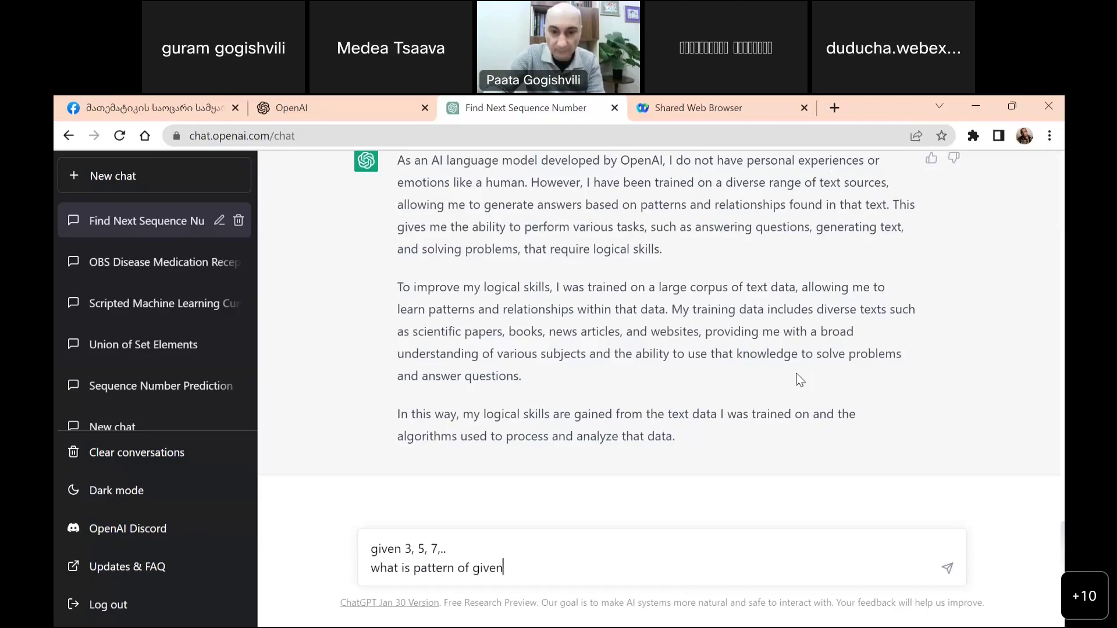
text( sequenc)
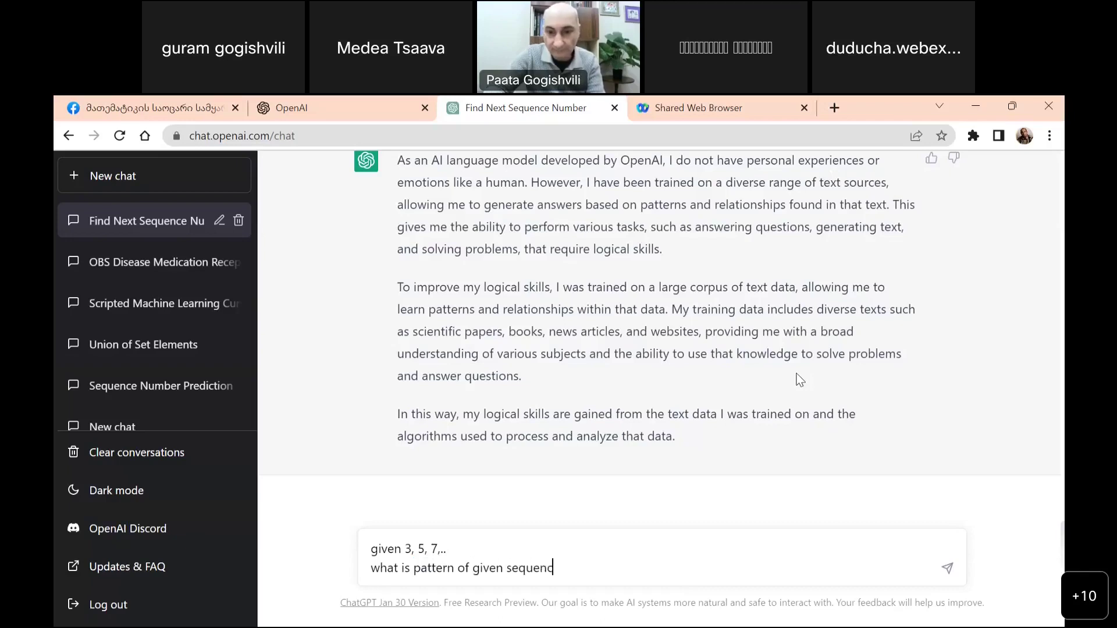
text(e?)
key(Return)
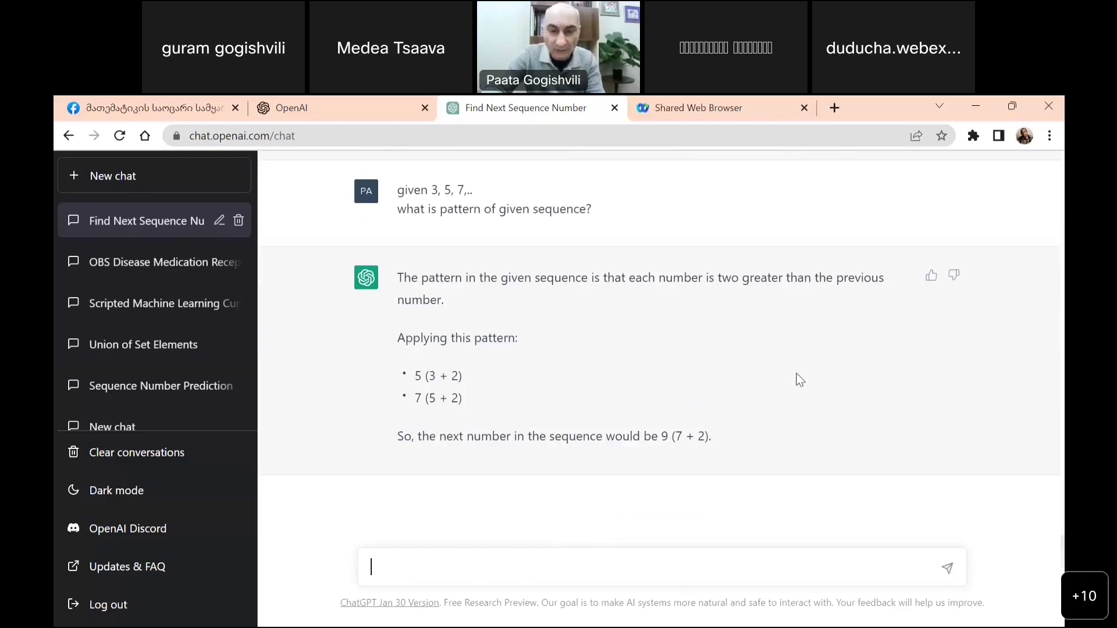
Send the follow-up question "What is the common name of such numbers"
text(H)
key(BackSpace)
text(Wor)
key(BackSpace)
key(BackSpace)
text(h)
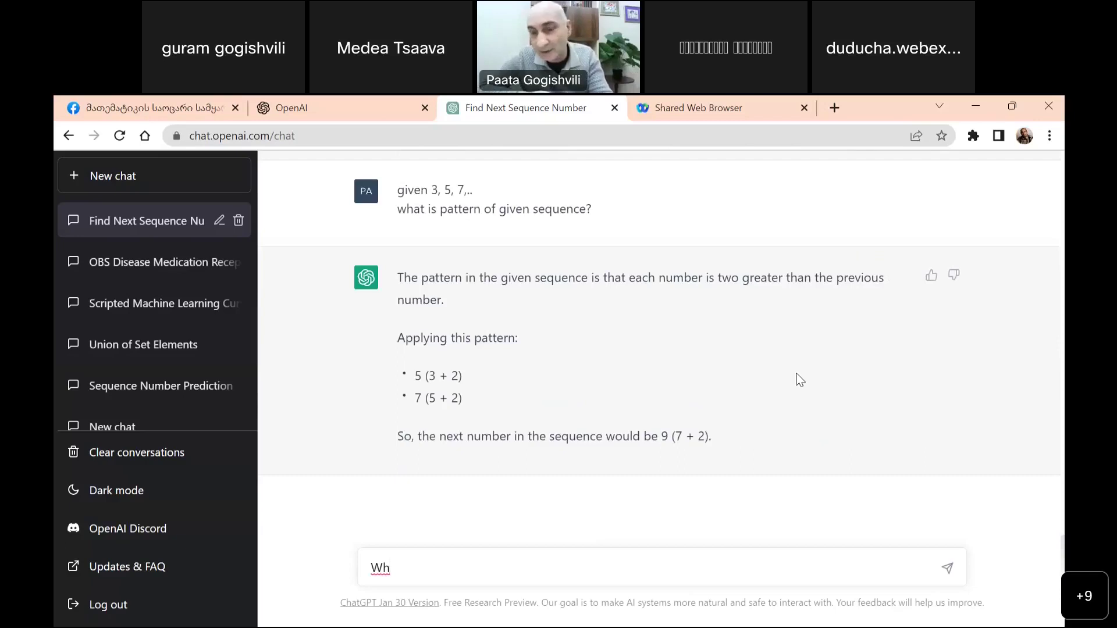
text(at is the common name of such numbers)
key(Return)
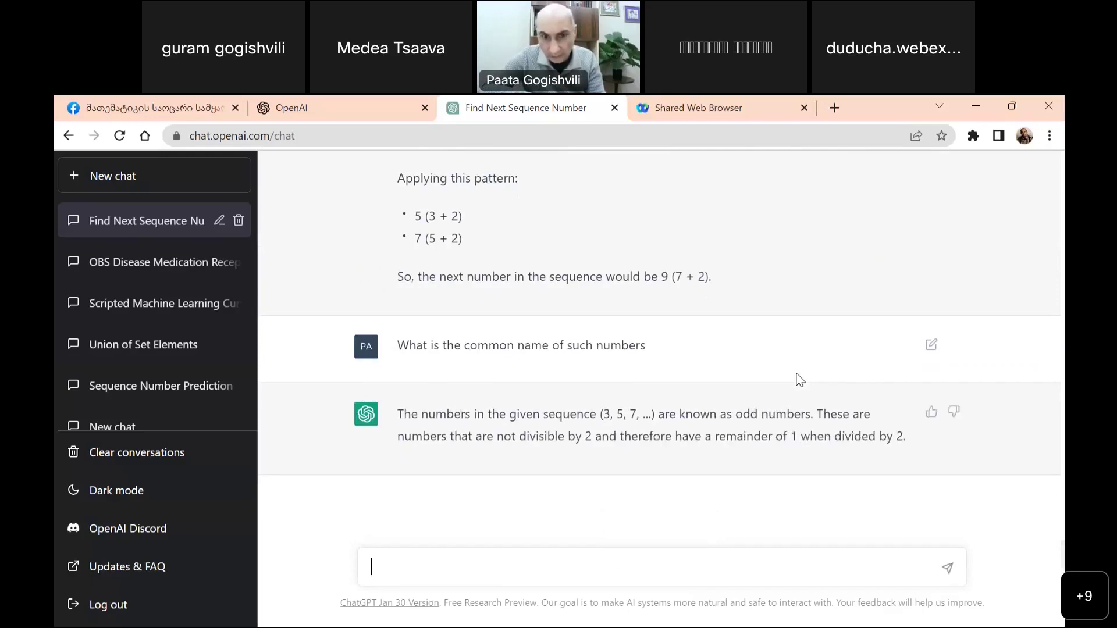
Ask for an alternative with the message "Can you find another name, of given sequence numbers?"
text(Wh)
key(BackSpace)
key(BackSpace)
text(Can you)
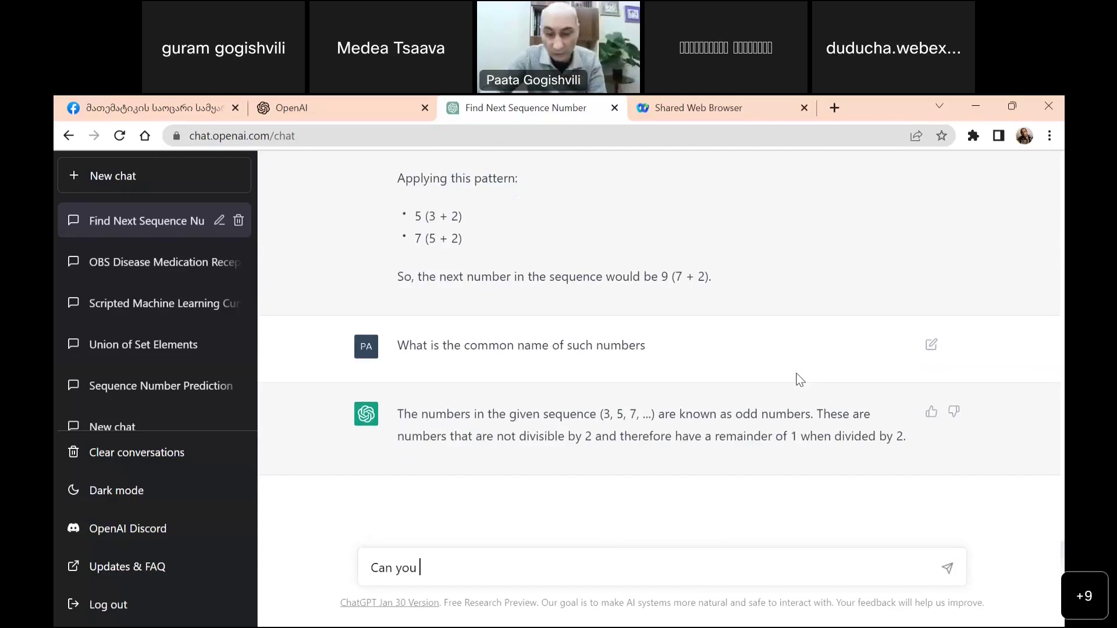
text(find ano)
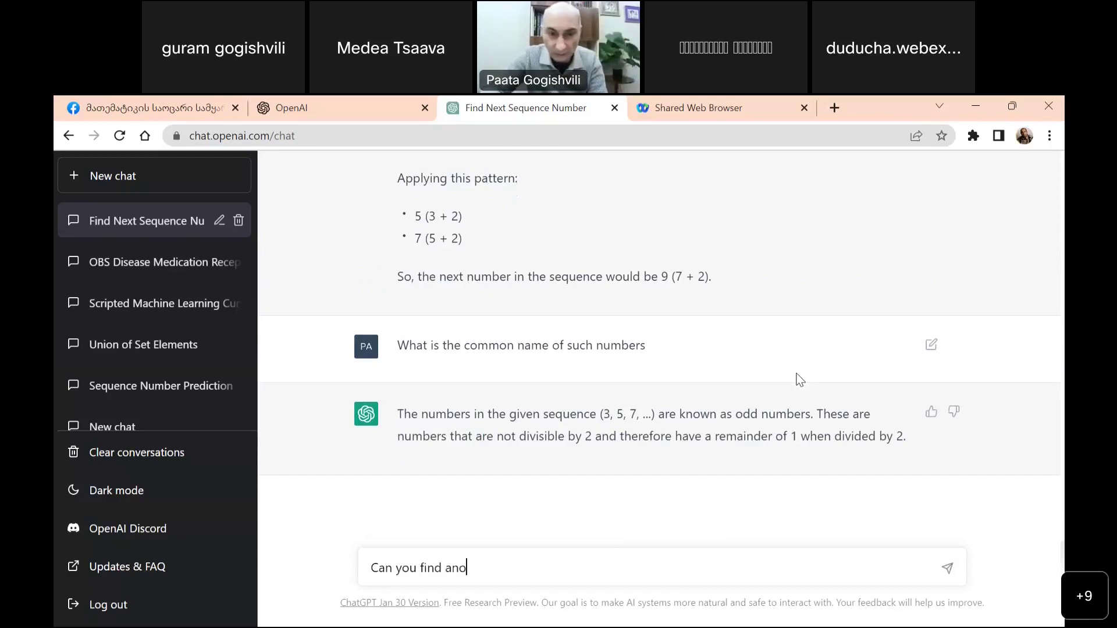
text(ther name)
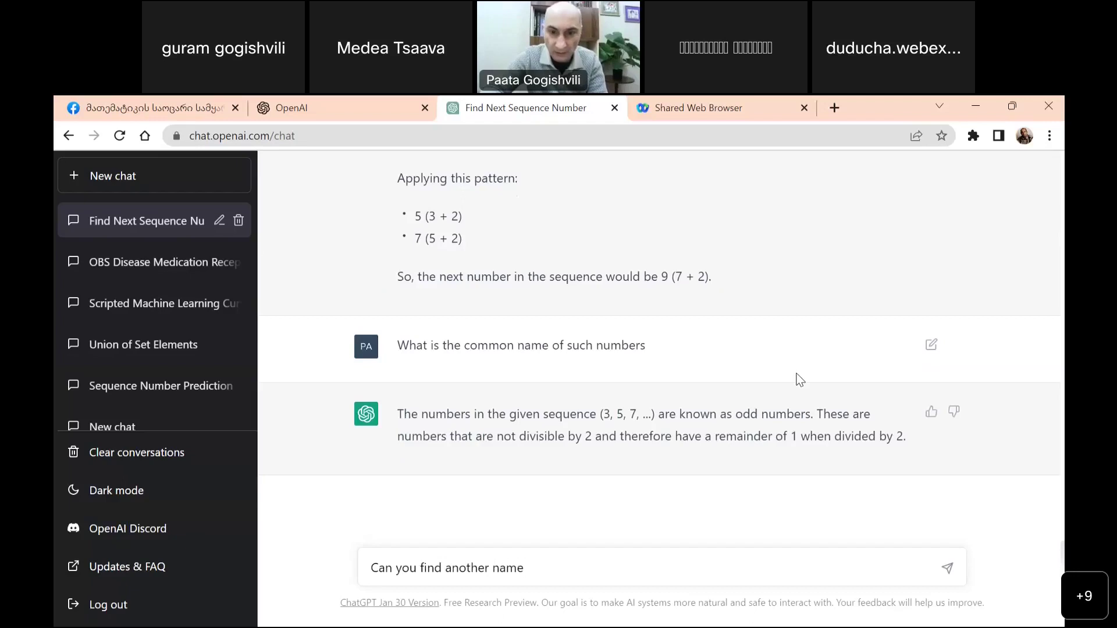
text(, of given sequence numbers?)
key(Return)
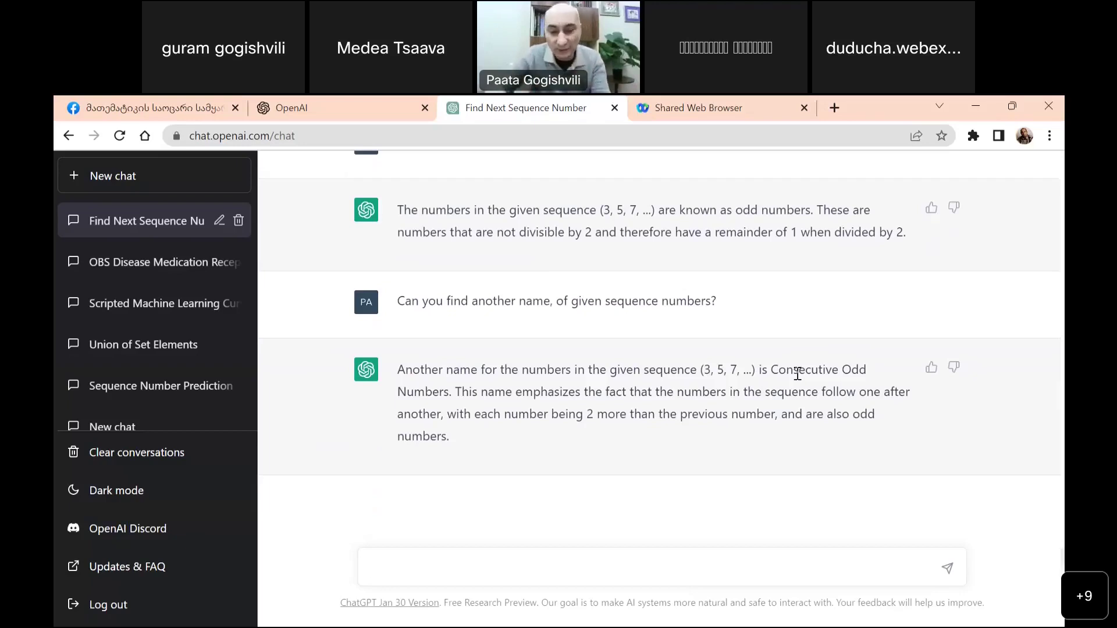
Draft a new prompt starting with "given sequence 7, 3, 11, 43"
text(gi)
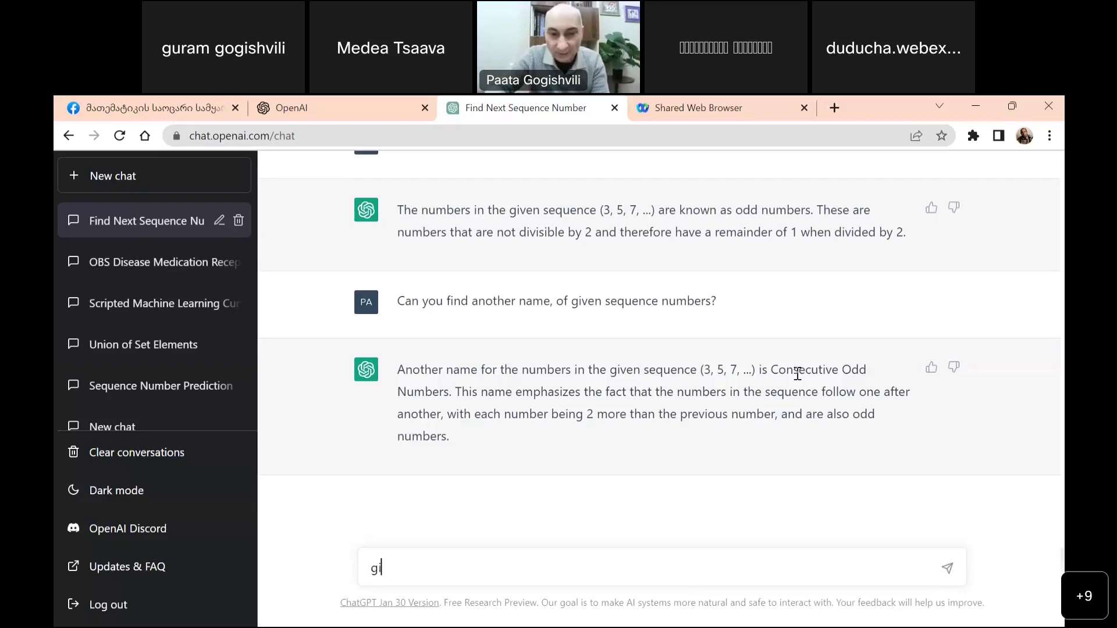
text(ven sequ)
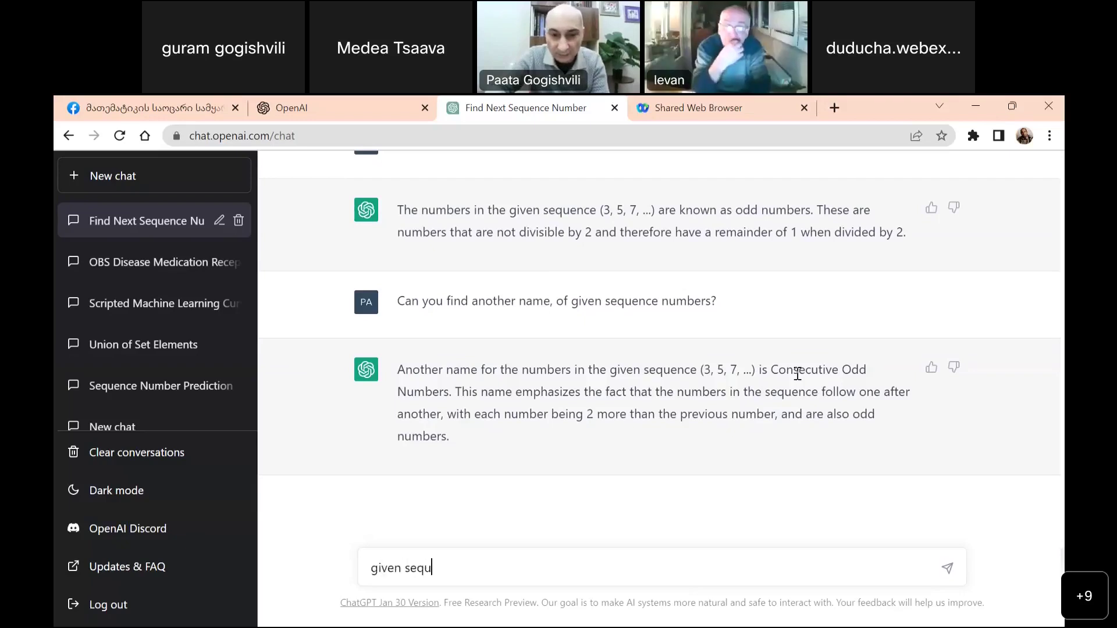
text(ence 7, 3, 2,)
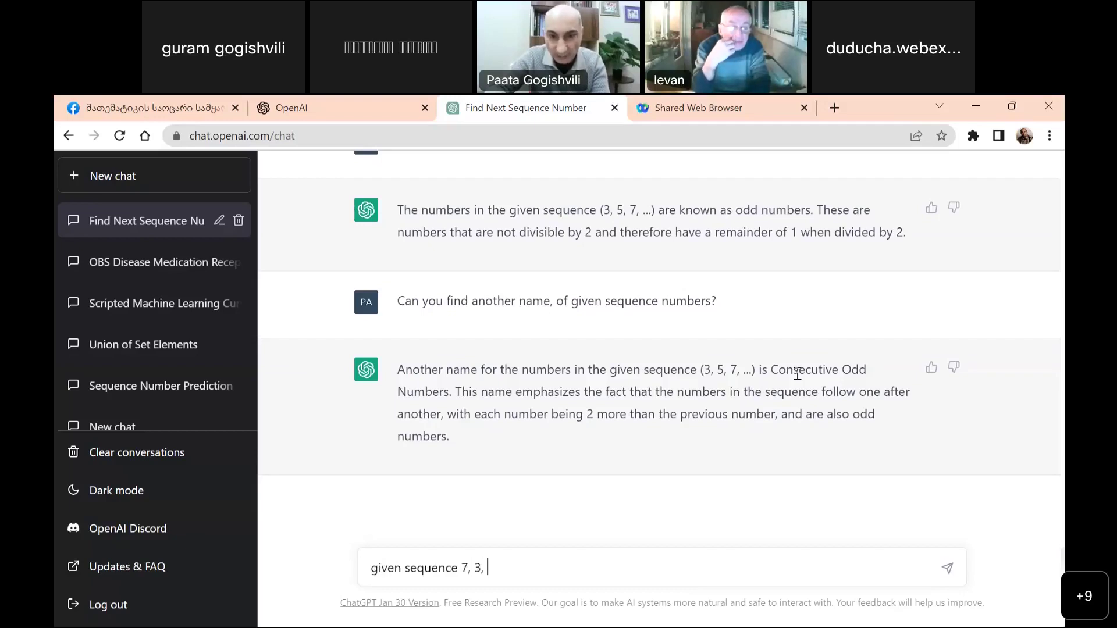
key(BackSpace)
key(BackSpace)
key(BackSpace)
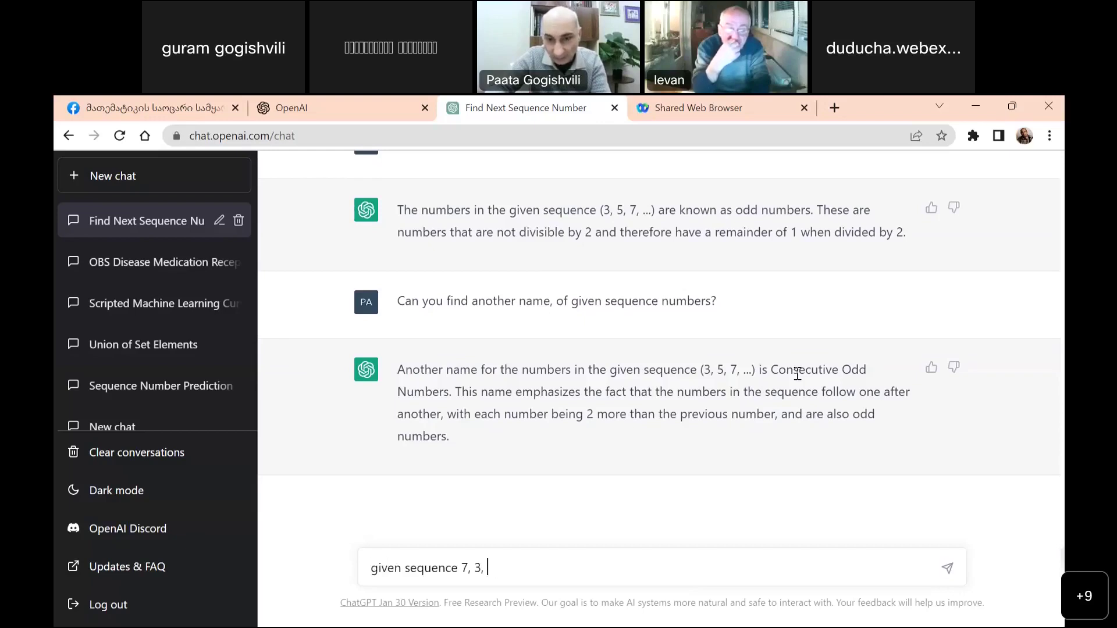
text(11, 43)
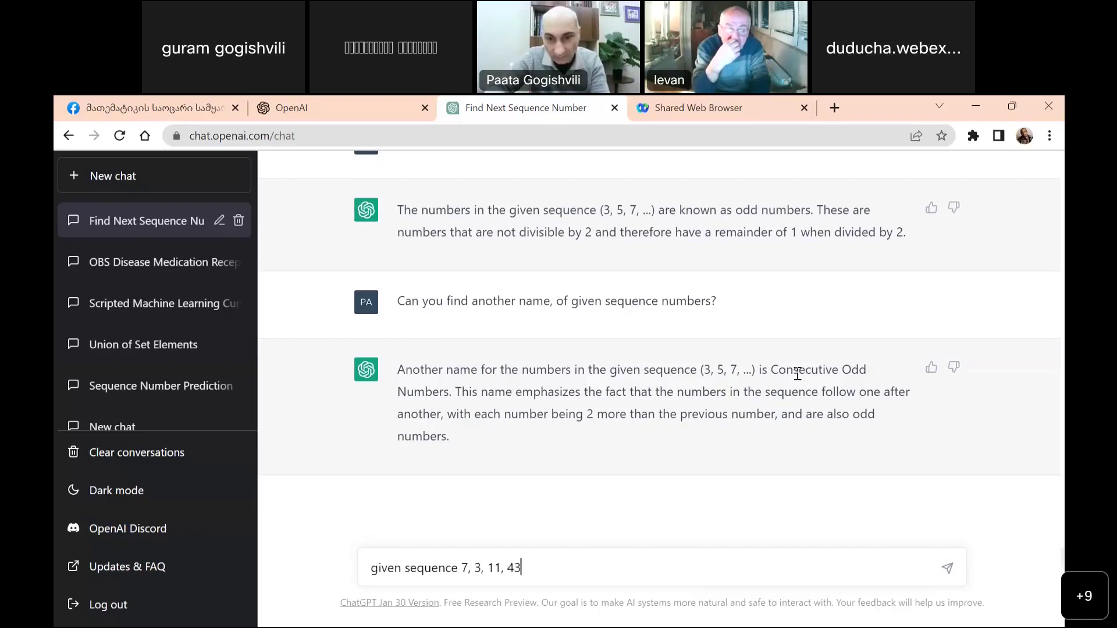
Move 43 to the front of the drafted sequence so the line reads "given sequence 43, 7, 3, 11,"
key(ctrl+shift+Left)
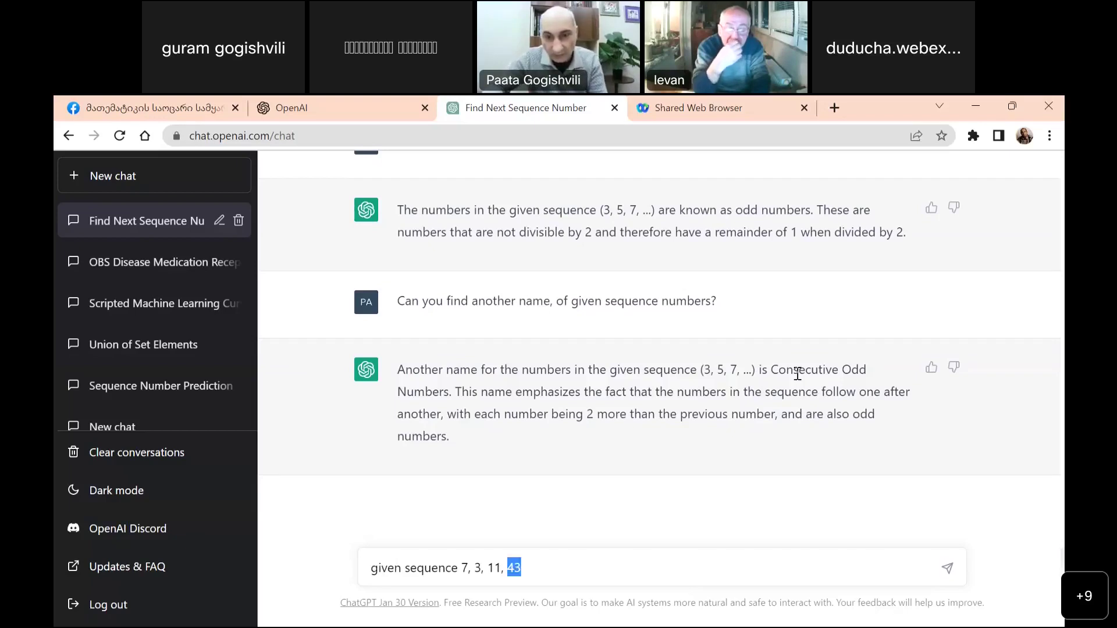
key(BackSpace)
key(BackSpace)
key(BackSpace)
key(Left)
key(Left)
key(Left)
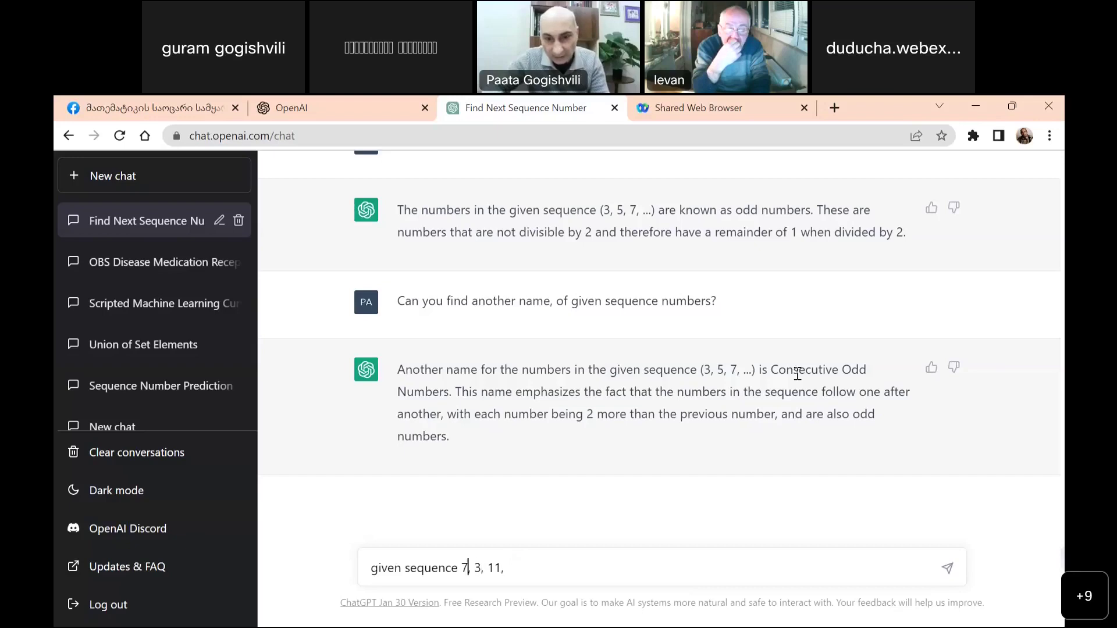
text(43, )
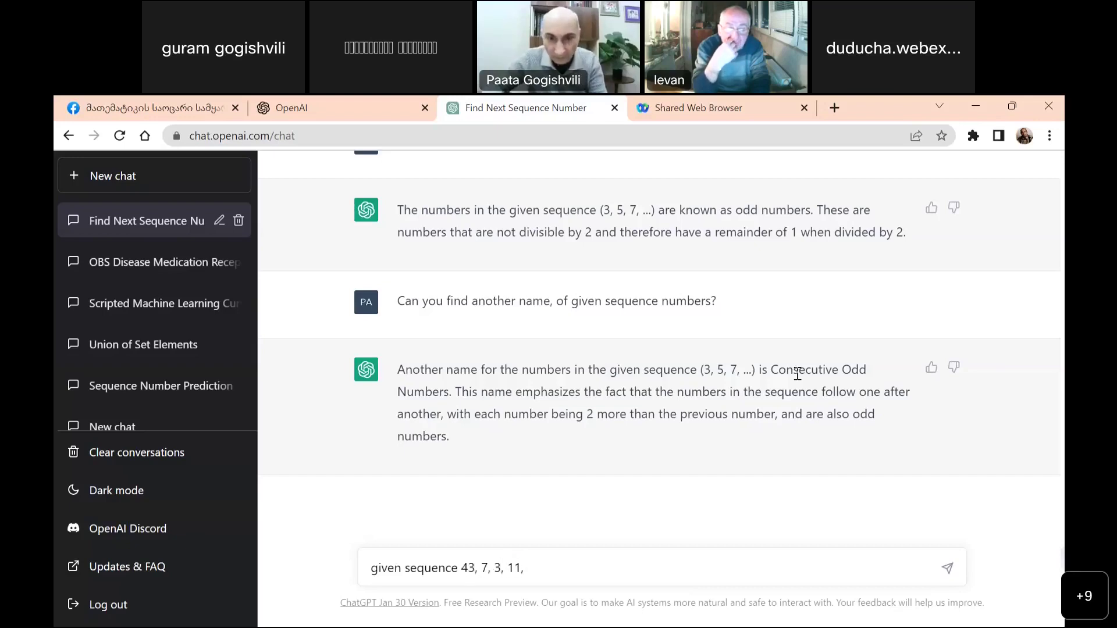
End the sequence with "...", add the second line "what is common name of those numbers?" and send the prompt
text(...)
key(shift+Return)
text(what is name)
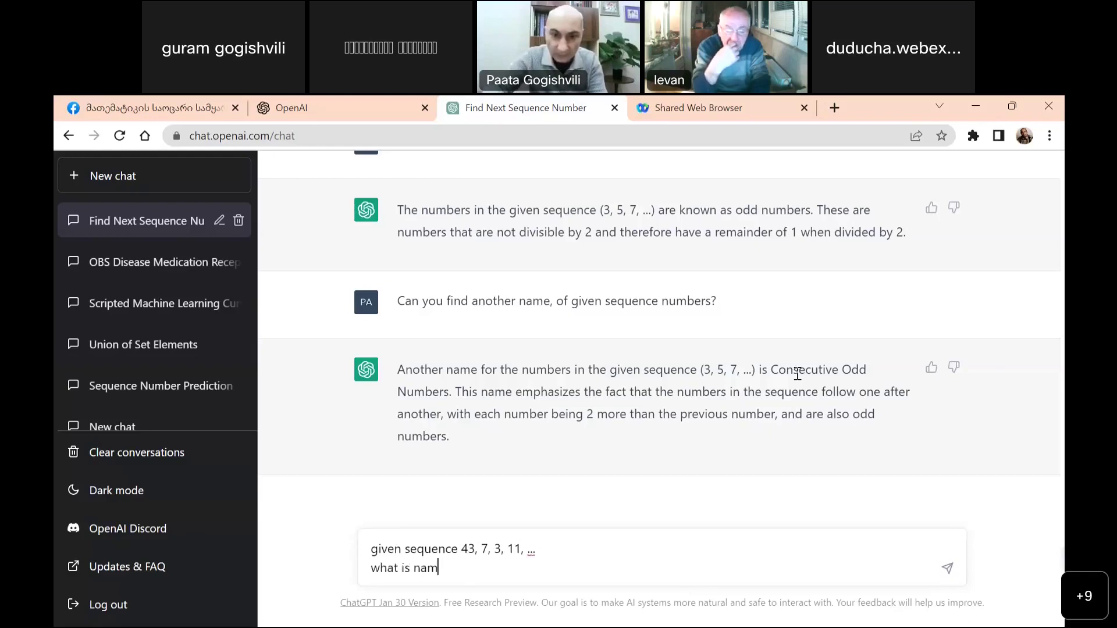
key(Left)
key(Left)
key(Left)
key(Left)
key(Left)
text(common)
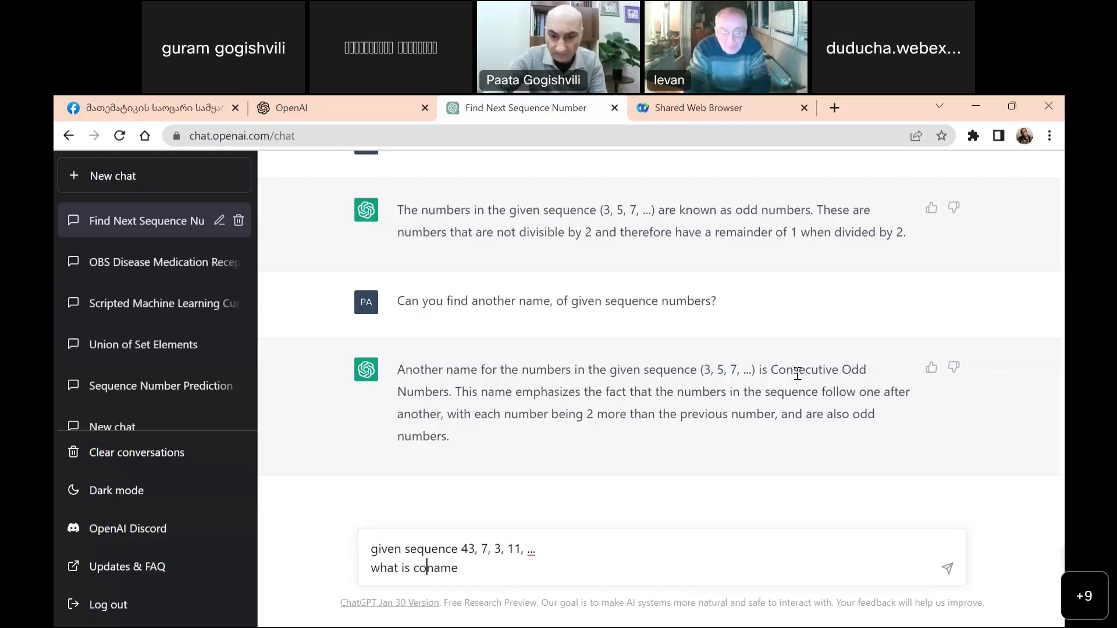
text( name of those numbers?)
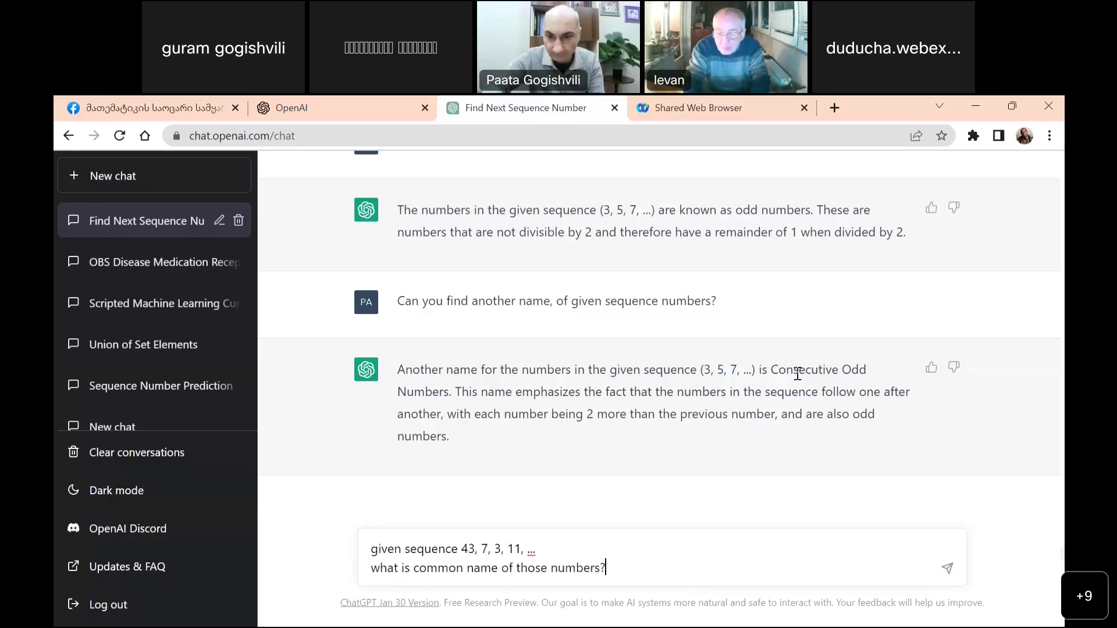
key(Return)
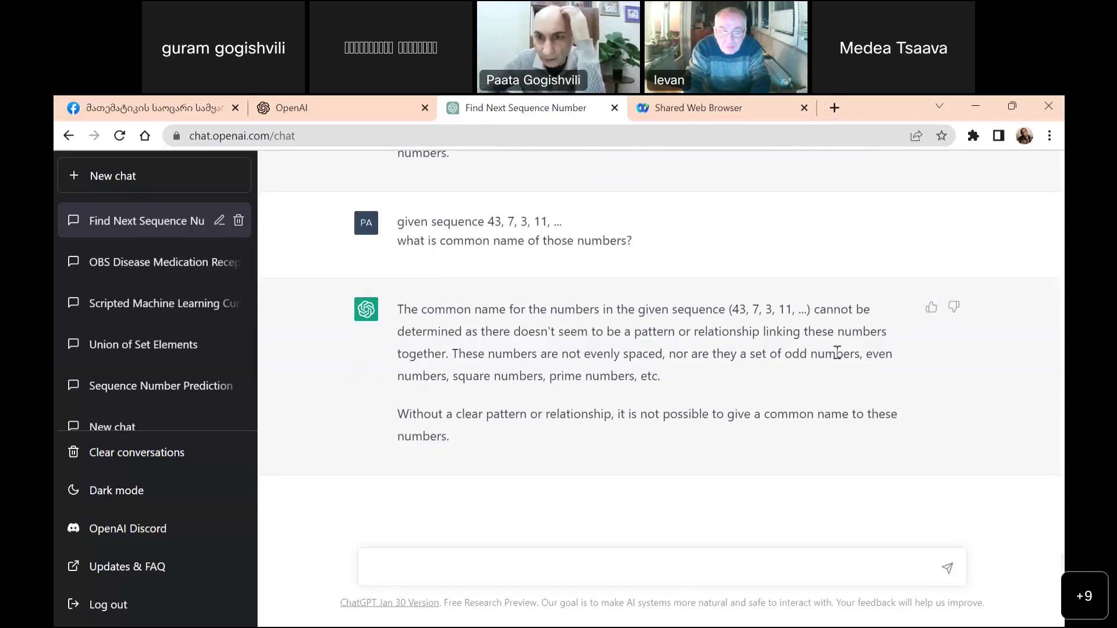
Mark "prime numbers" and the closing paragraph in the reply, and send the question "Are all those numbers prime?"
drag(549, 377, 630, 381)
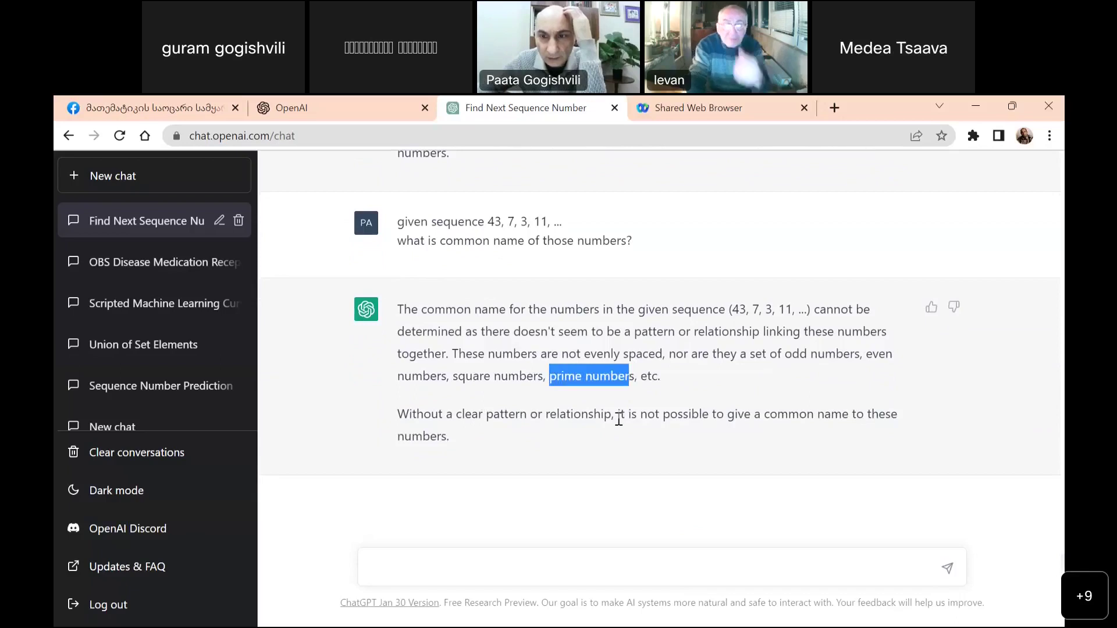
drag(440, 438, 393, 416)
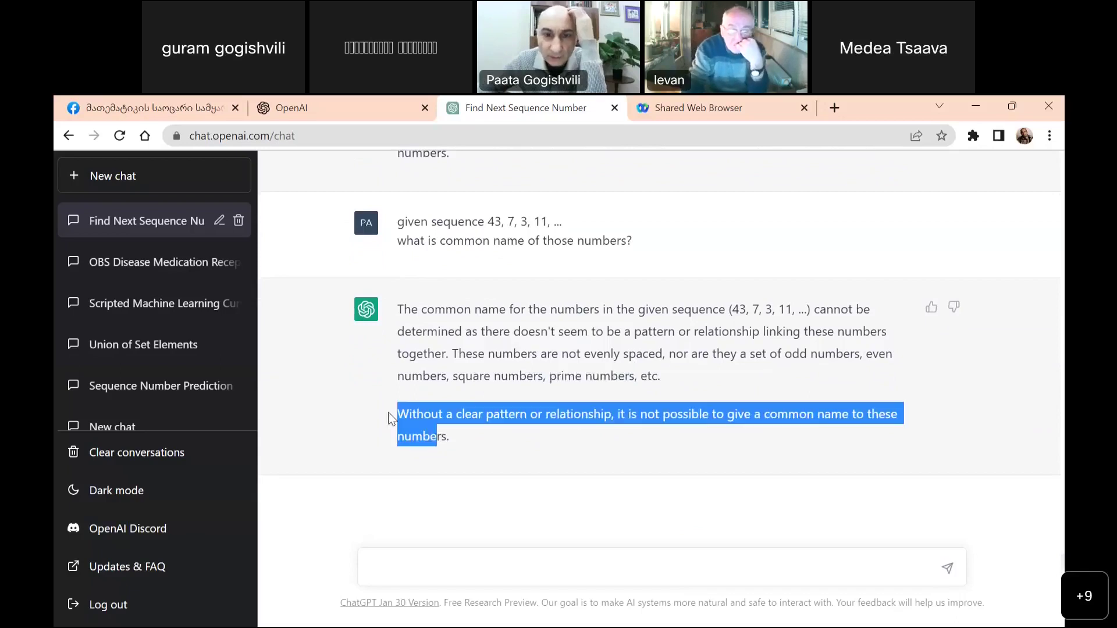
click(515, 440)
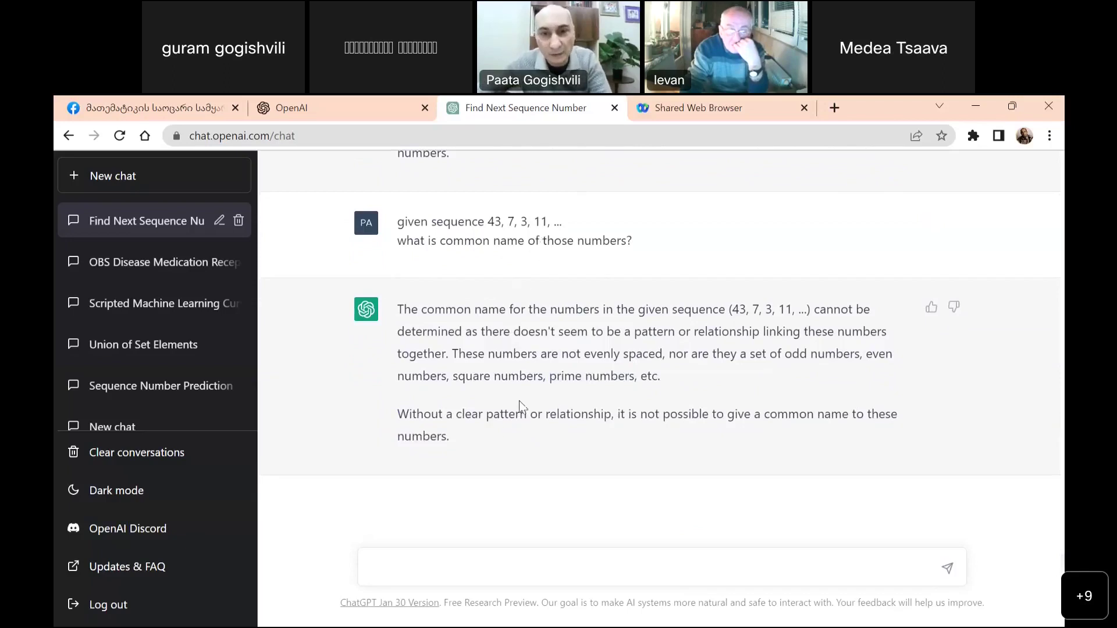
click(507, 568)
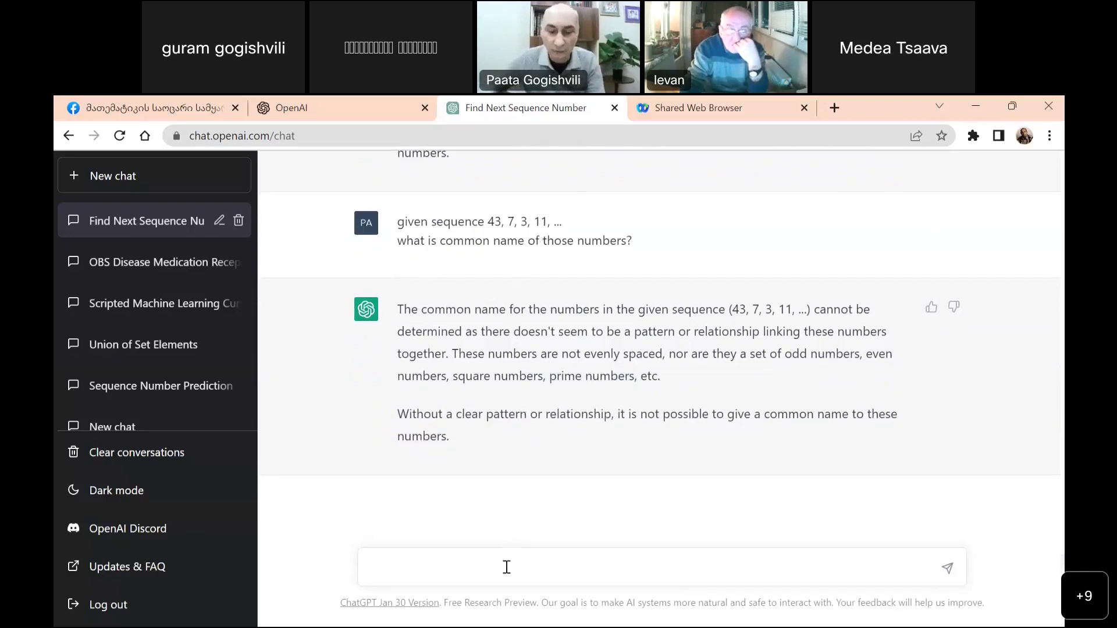
text(Are all those numbers prime?)
key(Return)
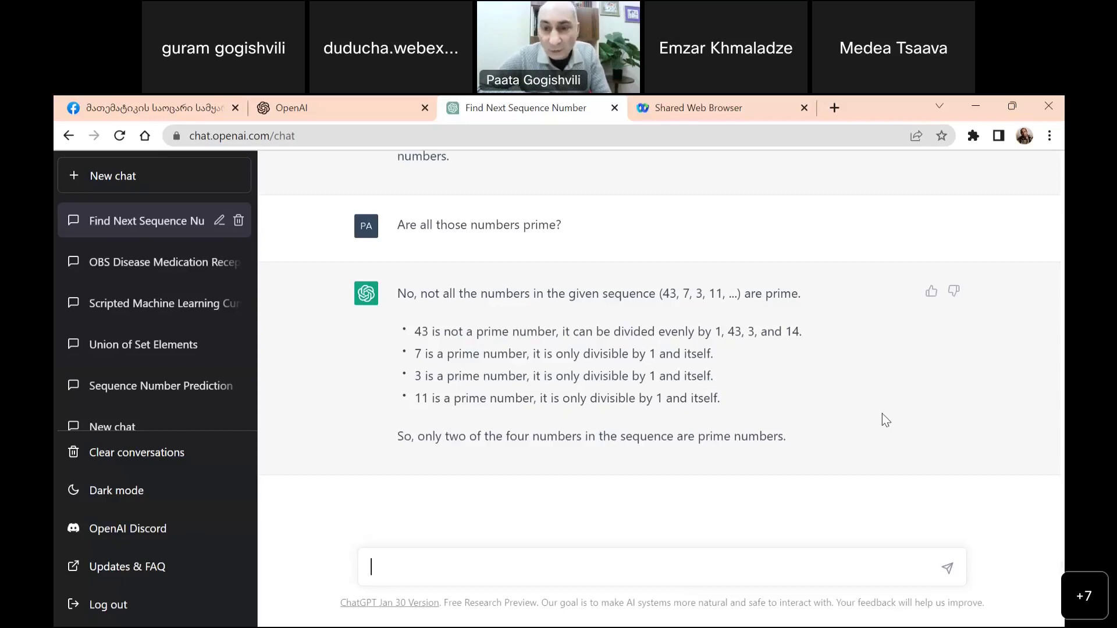
Review the earlier answer about logical skills and mark its passage listing scientific papers, books and news articles
scroll(646, 383, up, 5)
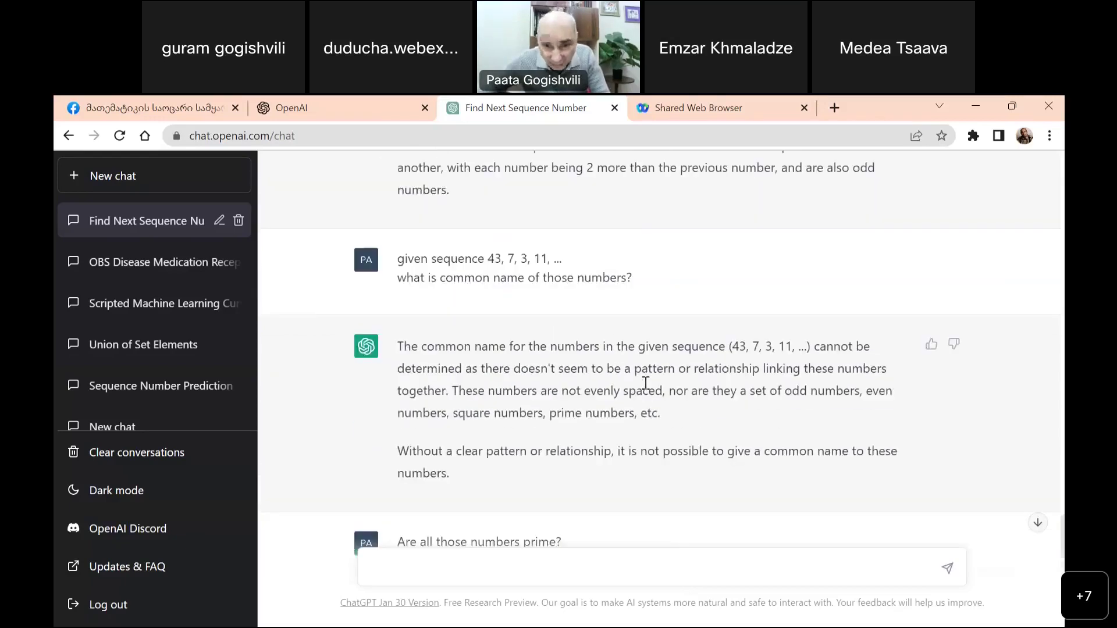
scroll(646, 383, up, 12)
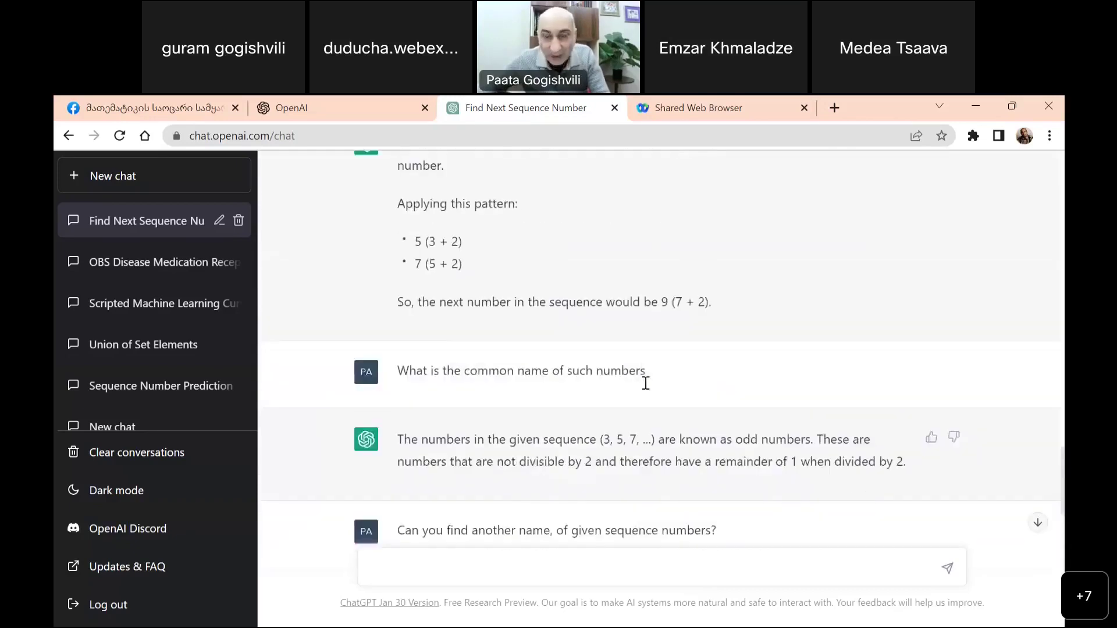
scroll(646, 389, up, 7)
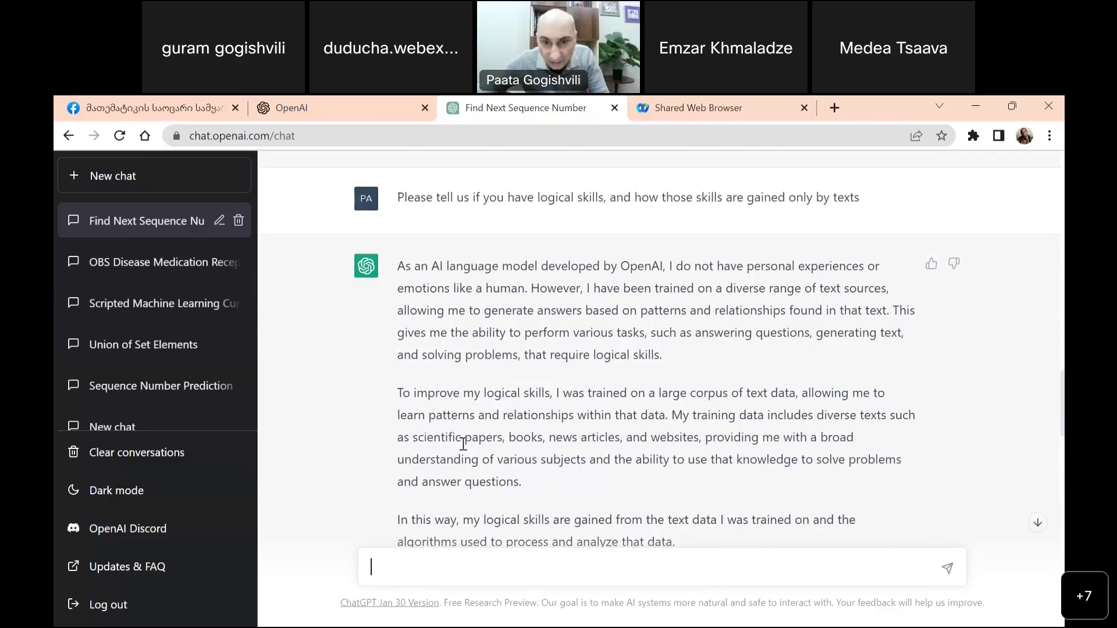
drag(413, 437, 616, 437)
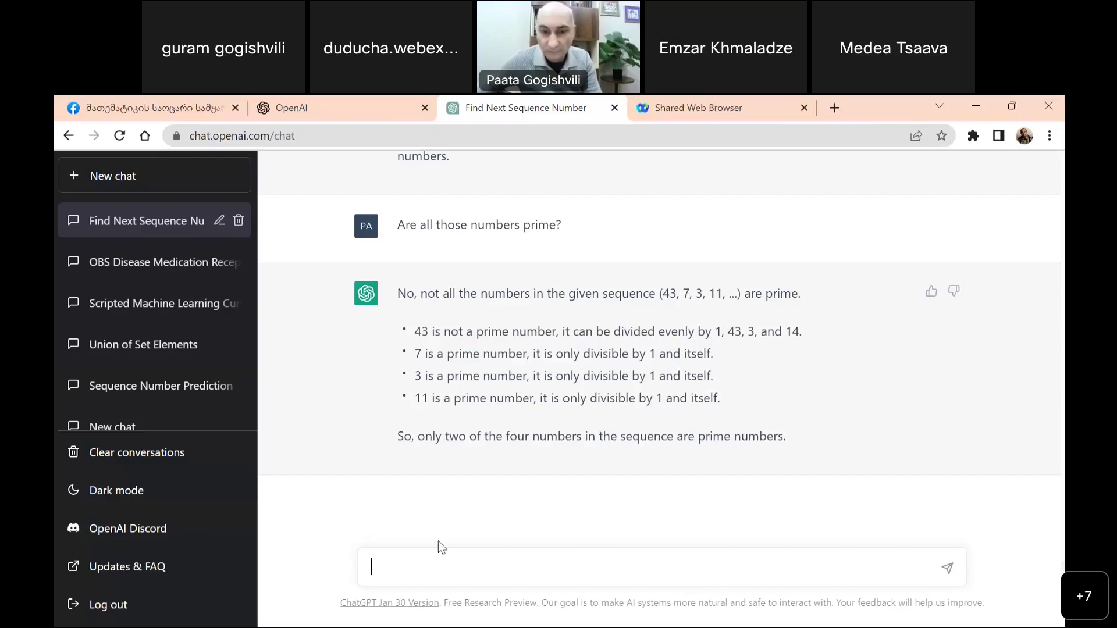
Switch to the browser tab showing the OpenAI homepage and open Google Translate (translate.google.com) there
click(351, 102)
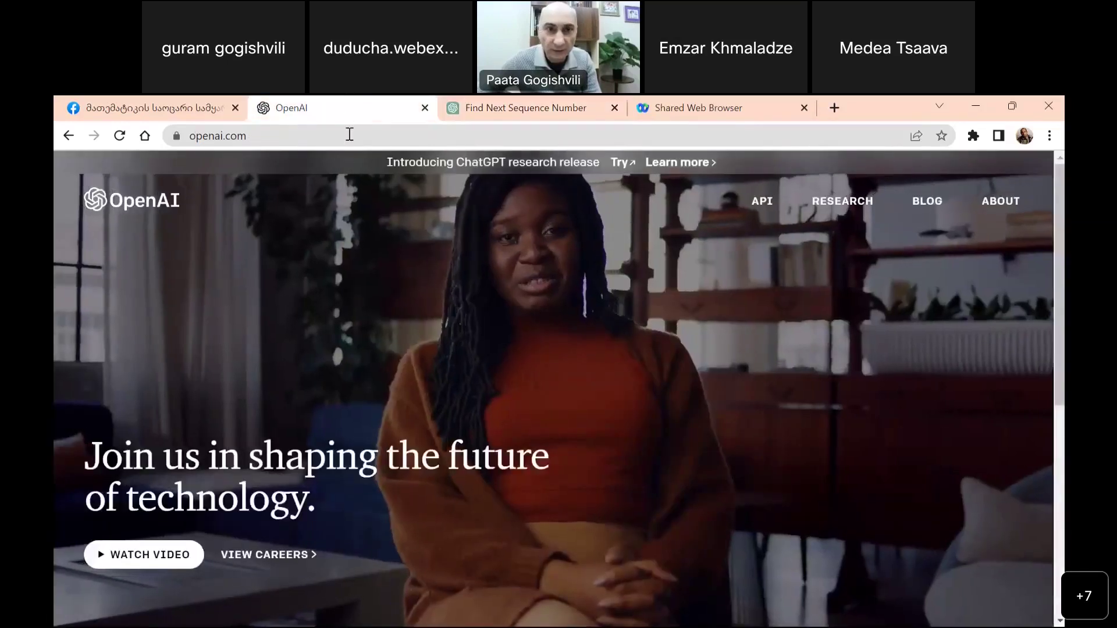
click(347, 138)
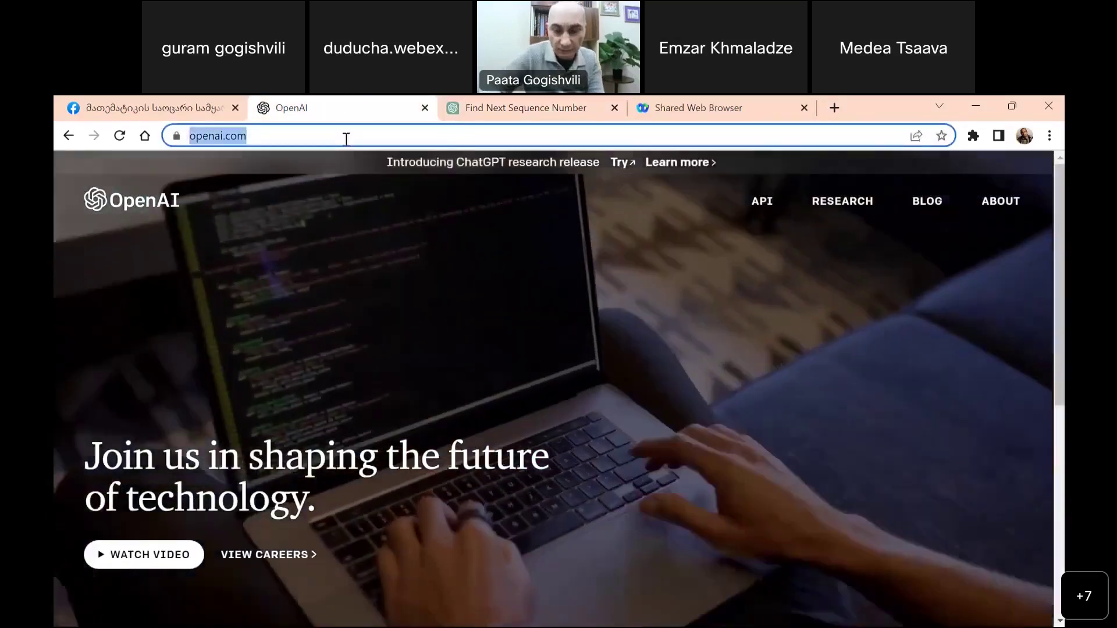
text(trans)
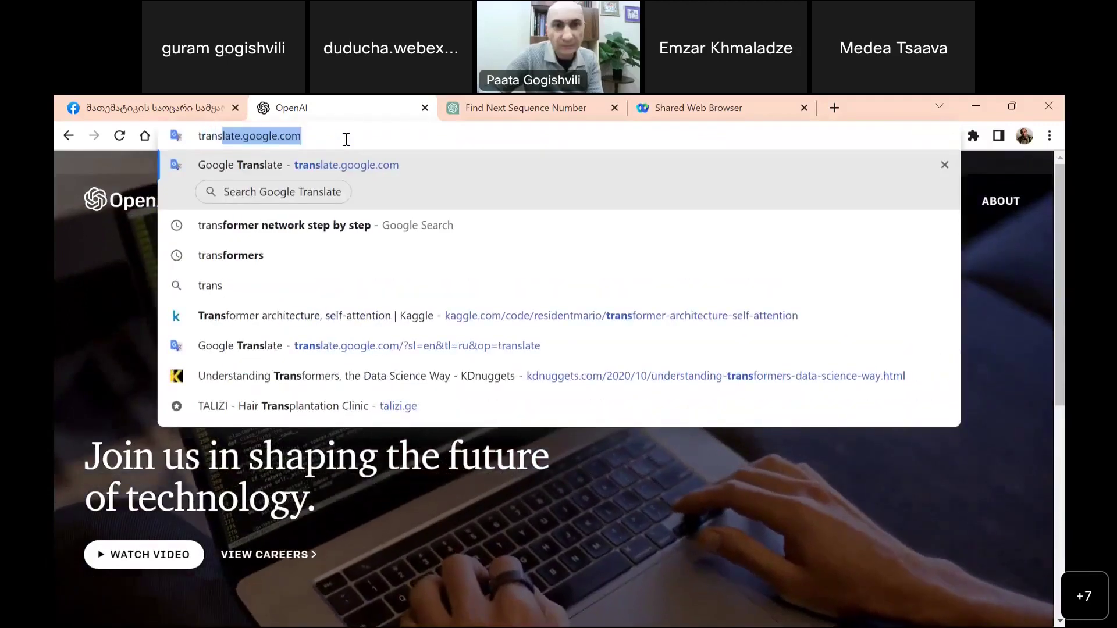
key(Return)
Enter the Georgian symptom description "მტკივა ყელი, მაქვს მშრალი ხველა, მაქვს მათლი სიცხე." for translation into English
click(336, 288)
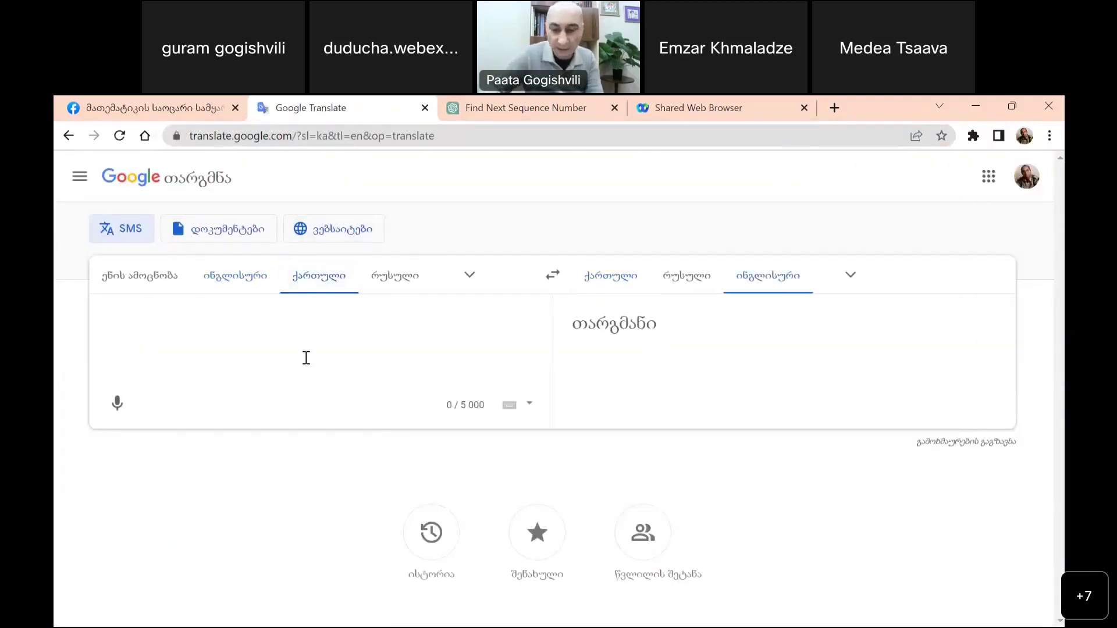
text(მტკი)
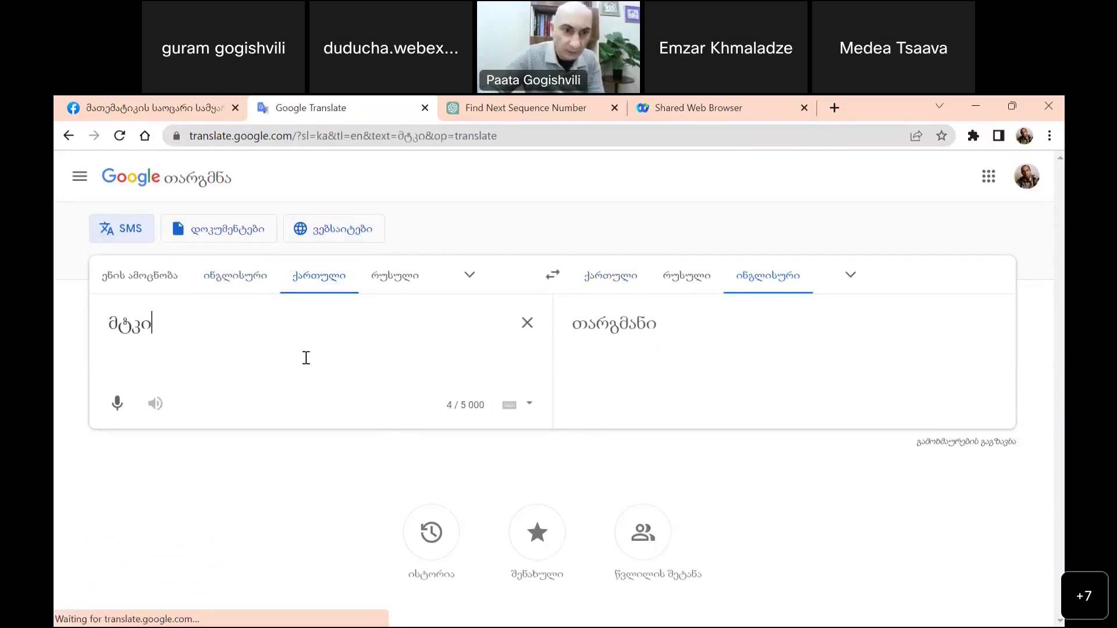
text(ვა ყელი, )
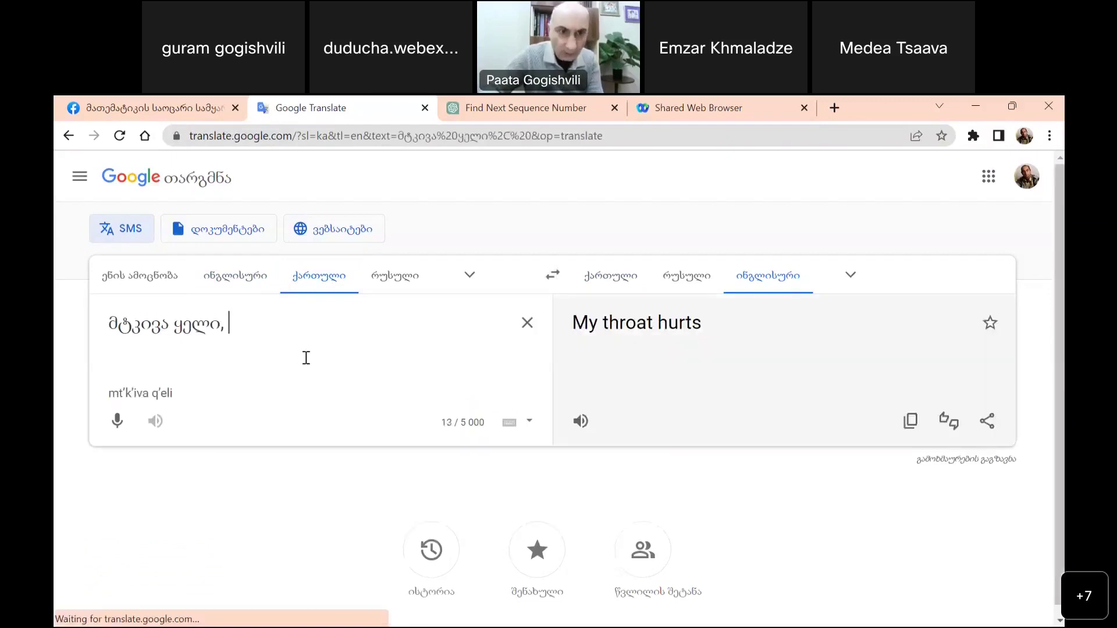
text(მაქვს)
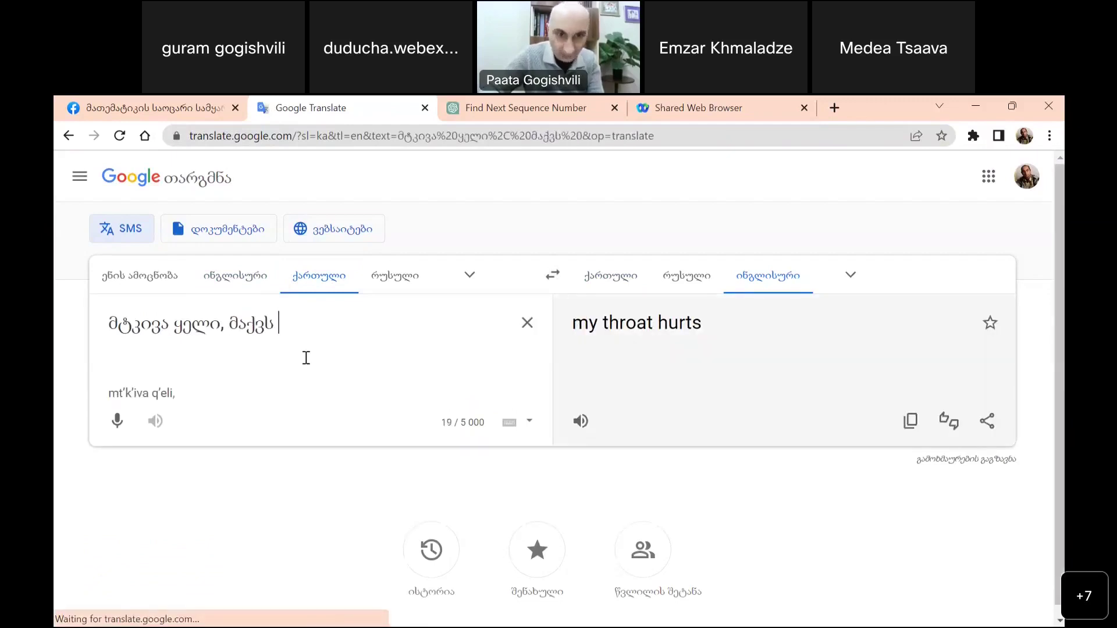
text( მ)
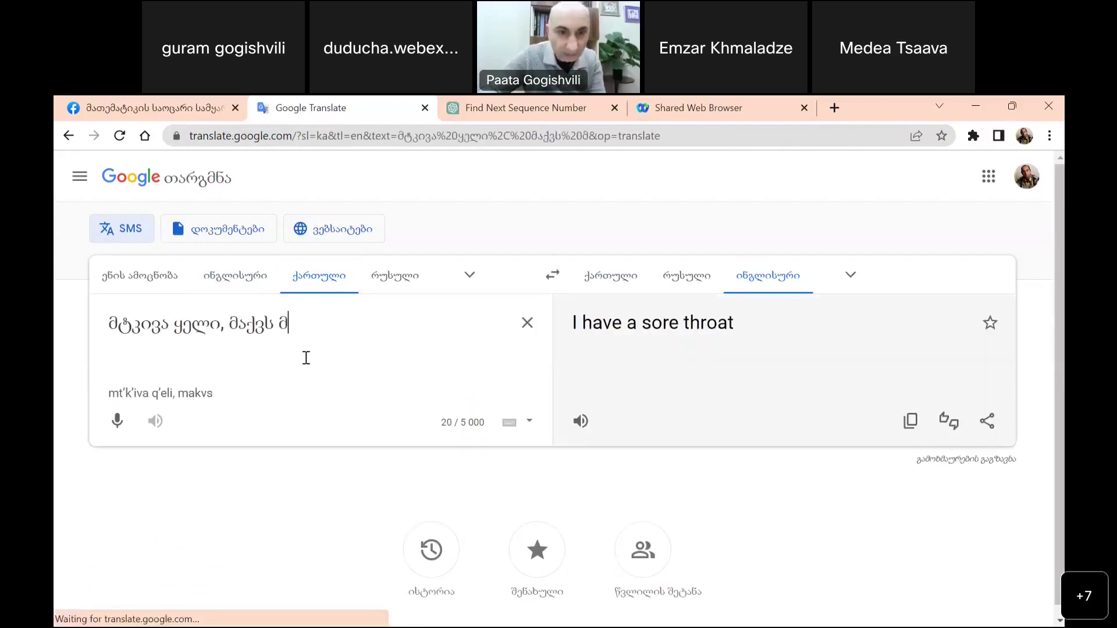
text(შრა)
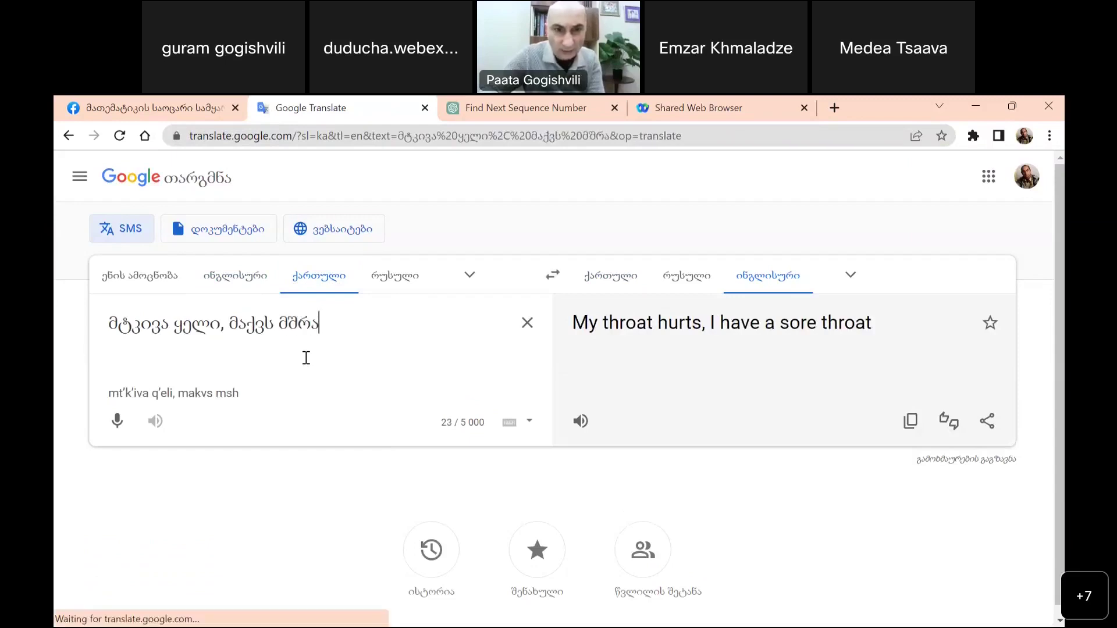
text(ლი ხველა, მაქვს მათლი )
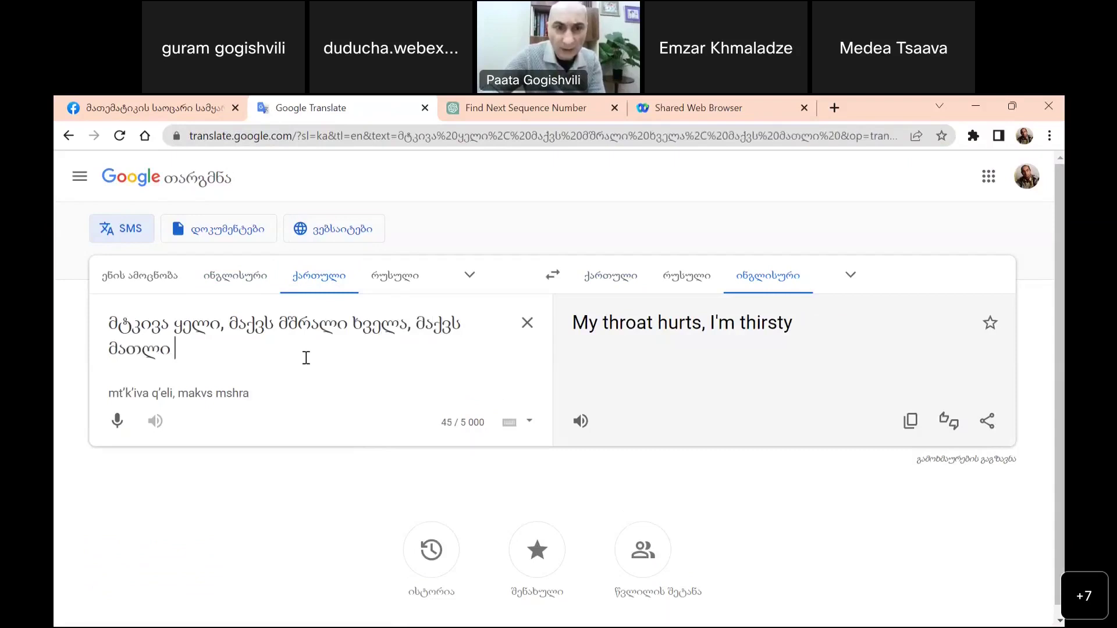
text(ხიცხე.)
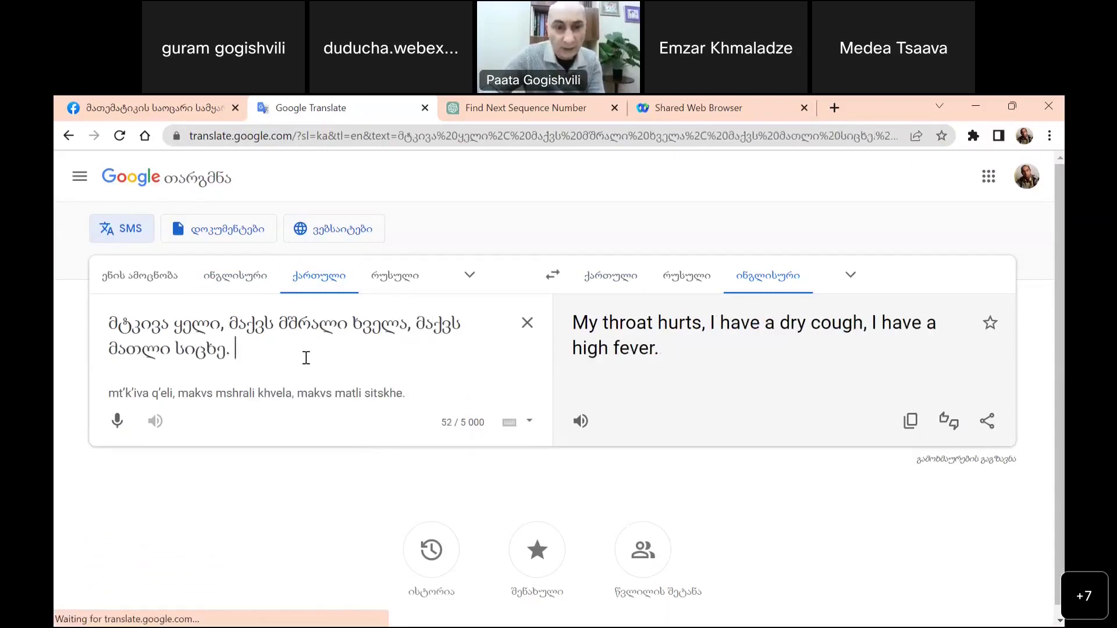
Add a Georgian question beginning "როგორ ფიქრობთ, რ" after the symptom description
text( როგორ ფიქრობ)
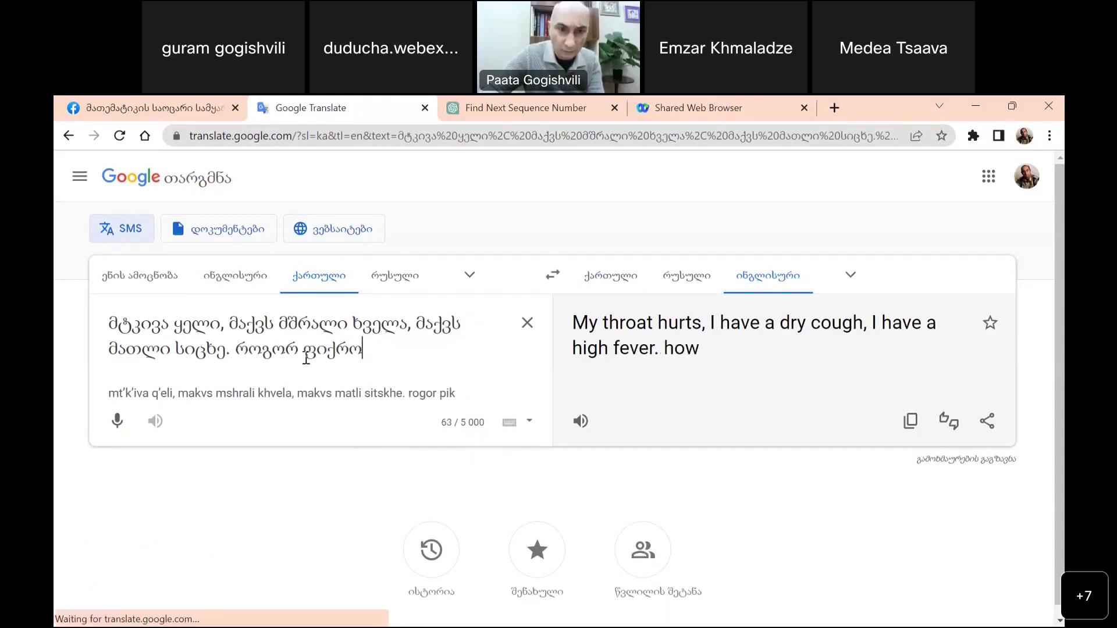
text(თ, რ)
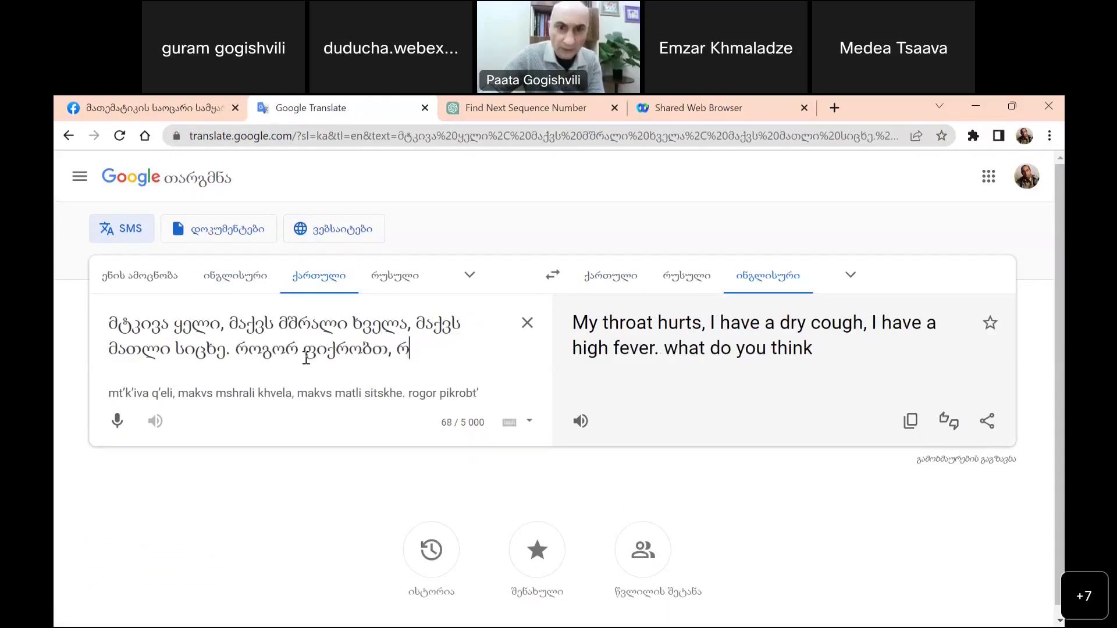